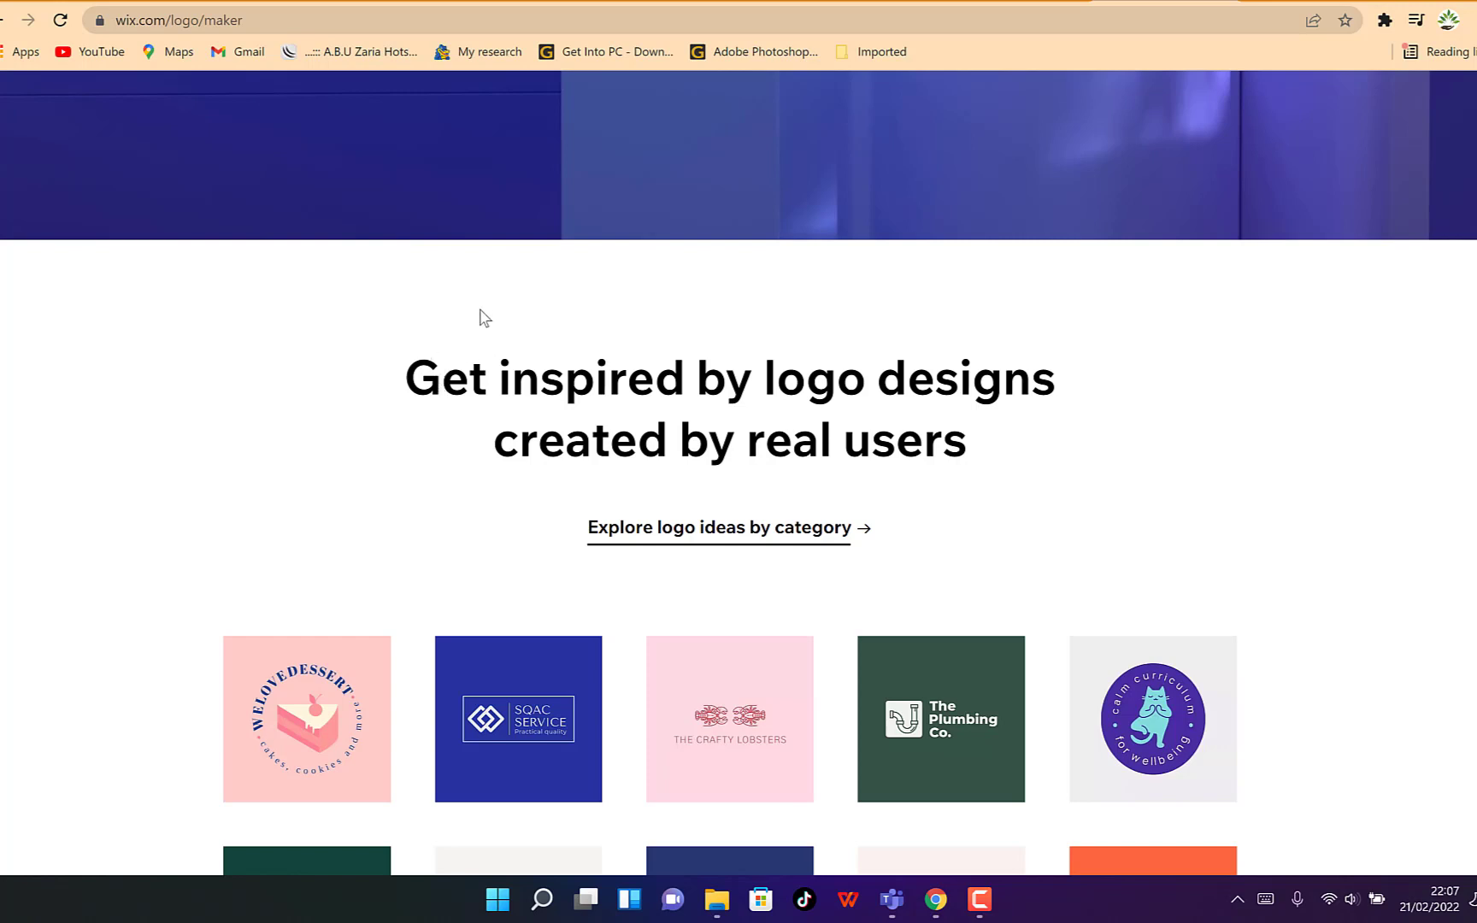
# Browse the logo maker page's example designs created by real users
pyautogui.scroll(-5, 444, 427)
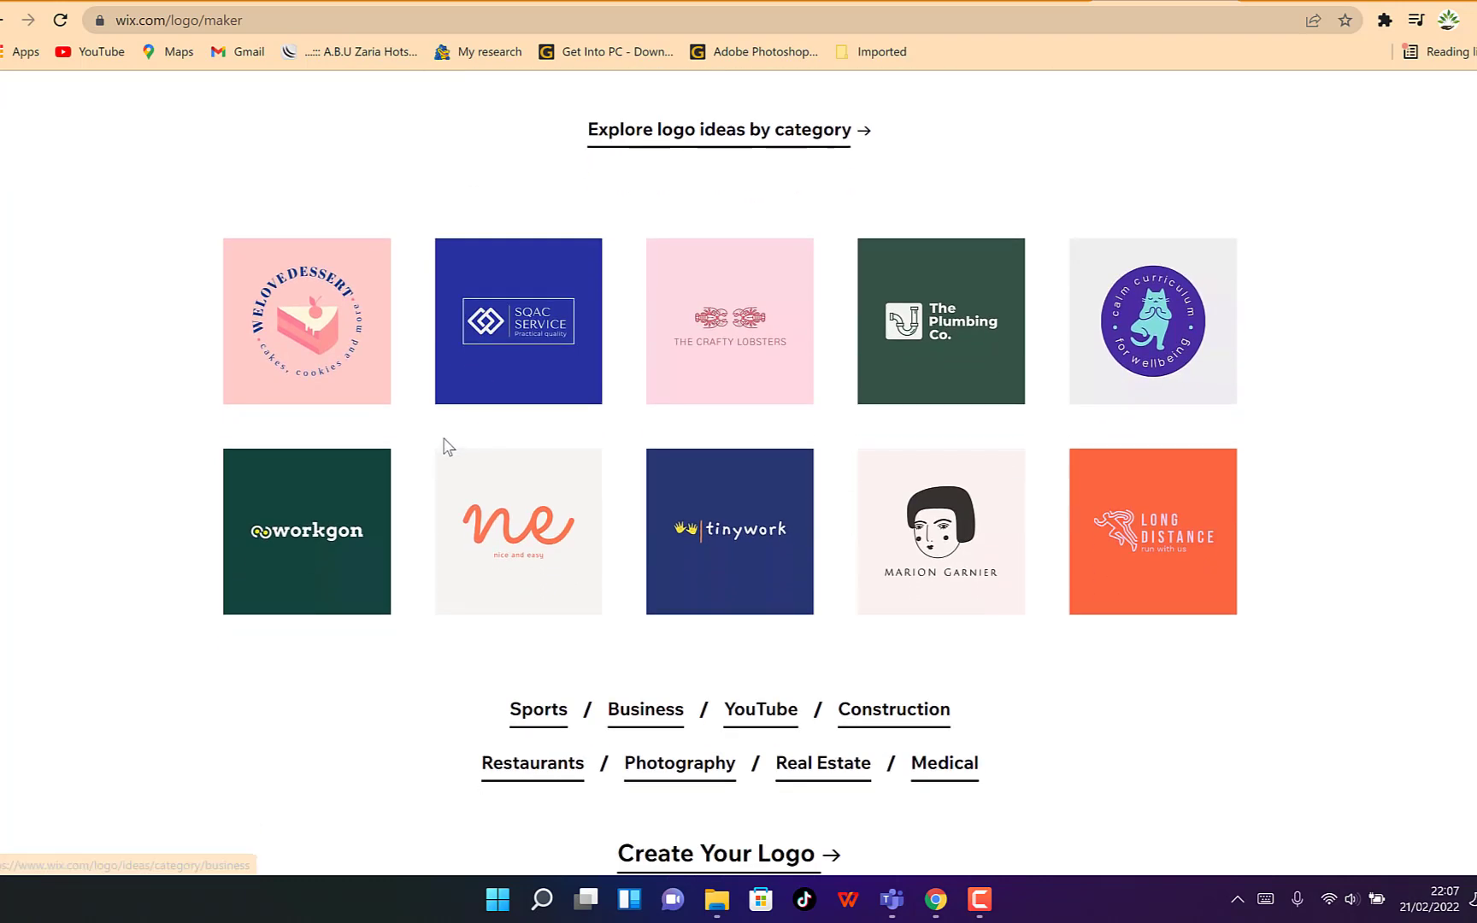
pyautogui.scroll(-3, 445, 446)
pyautogui.scroll(8, 445, 449)
pyautogui.scroll(-4, 444, 441)
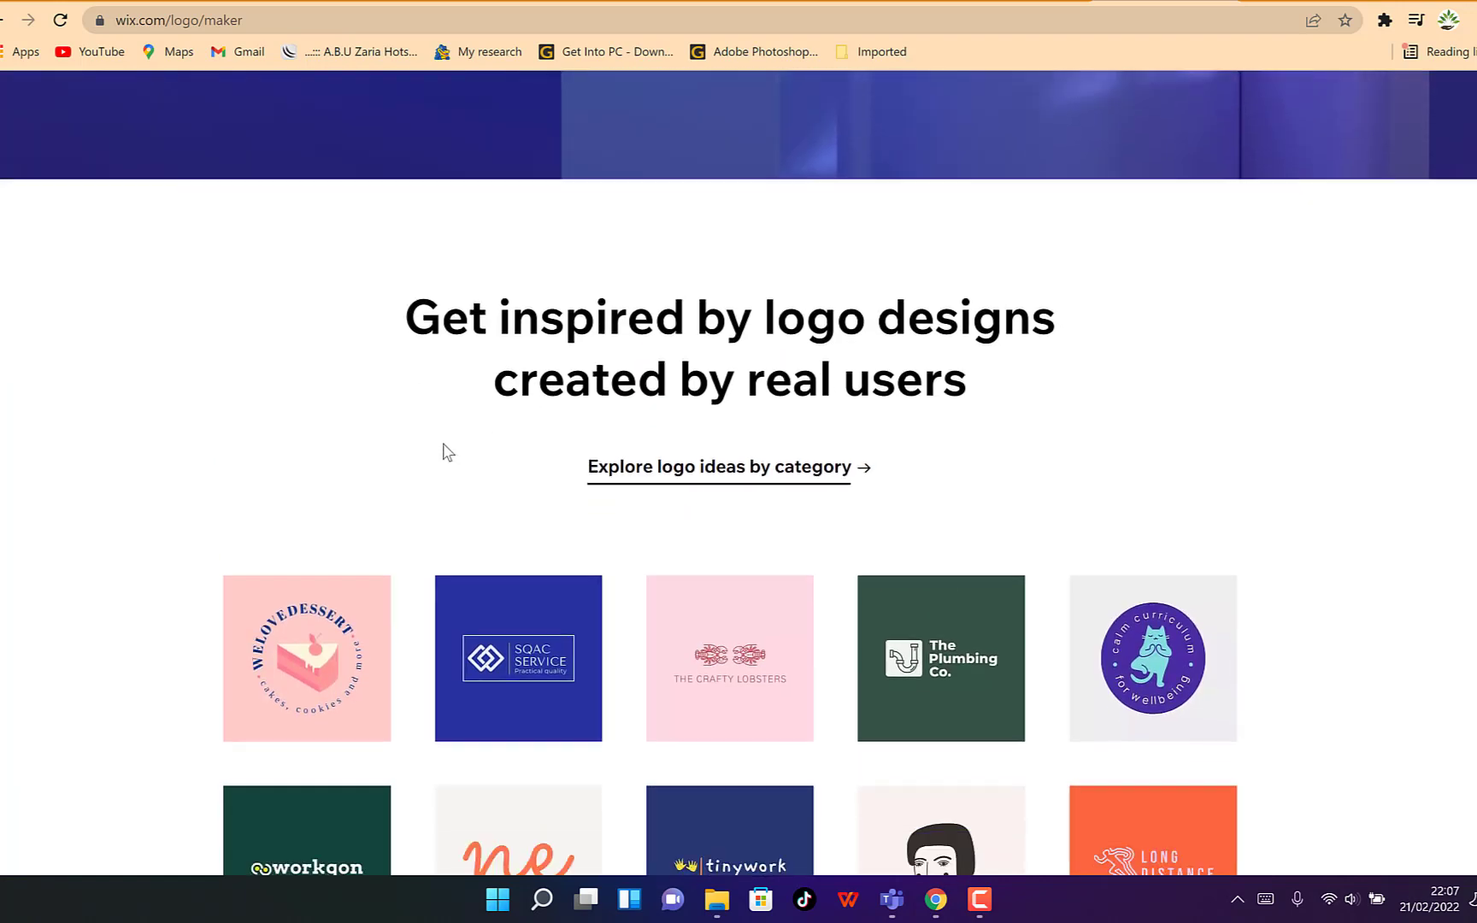
pyautogui.scroll(3, 362, 278)
pyautogui.scroll(1, 358, 268)
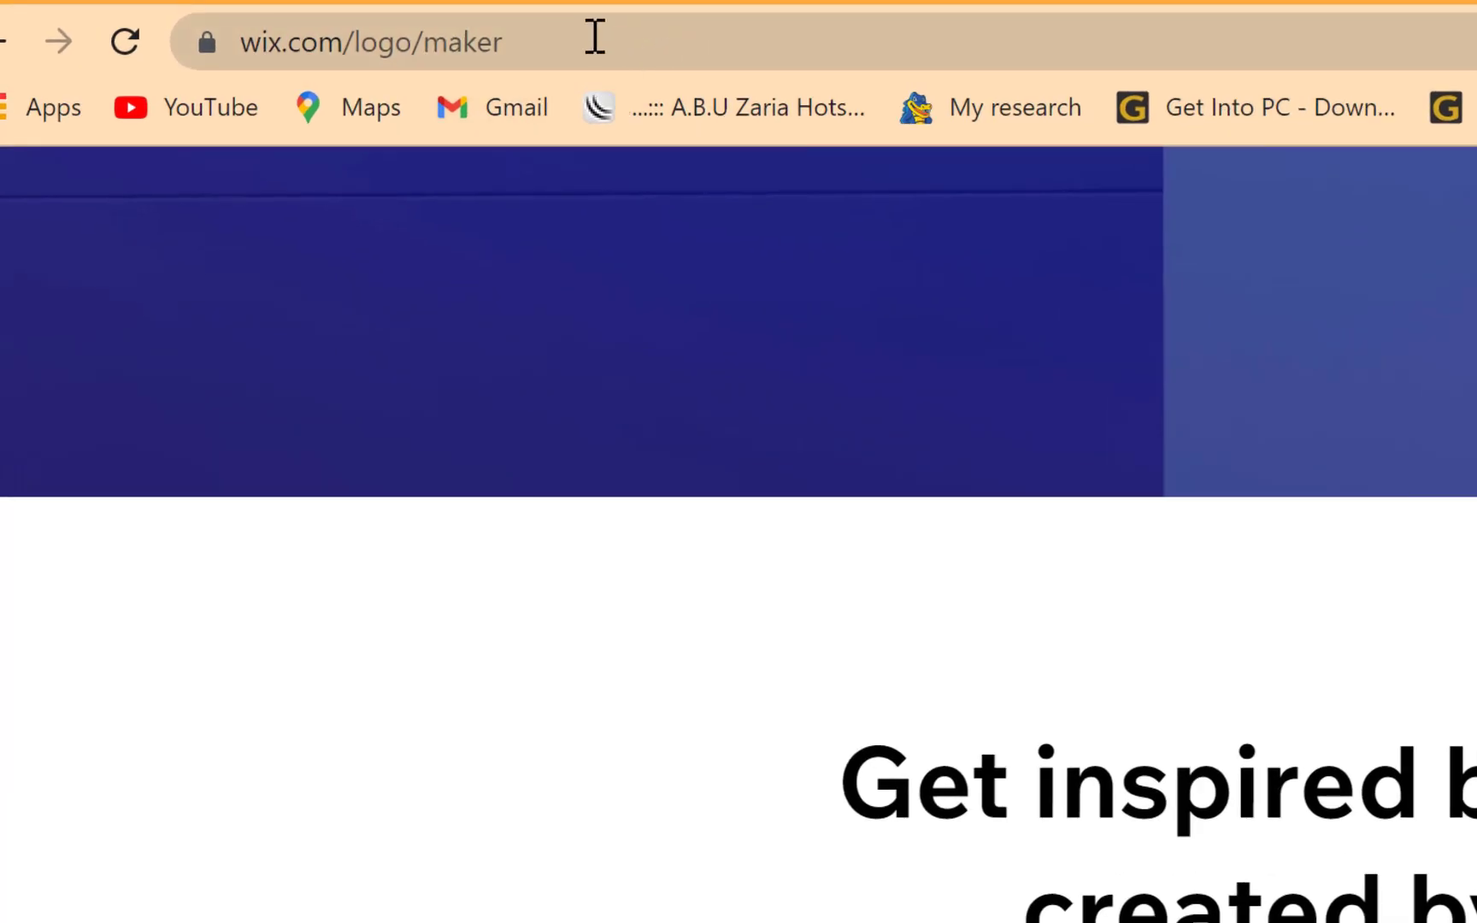
pyautogui.click(595, 36)
pyautogui.click(593, 36)
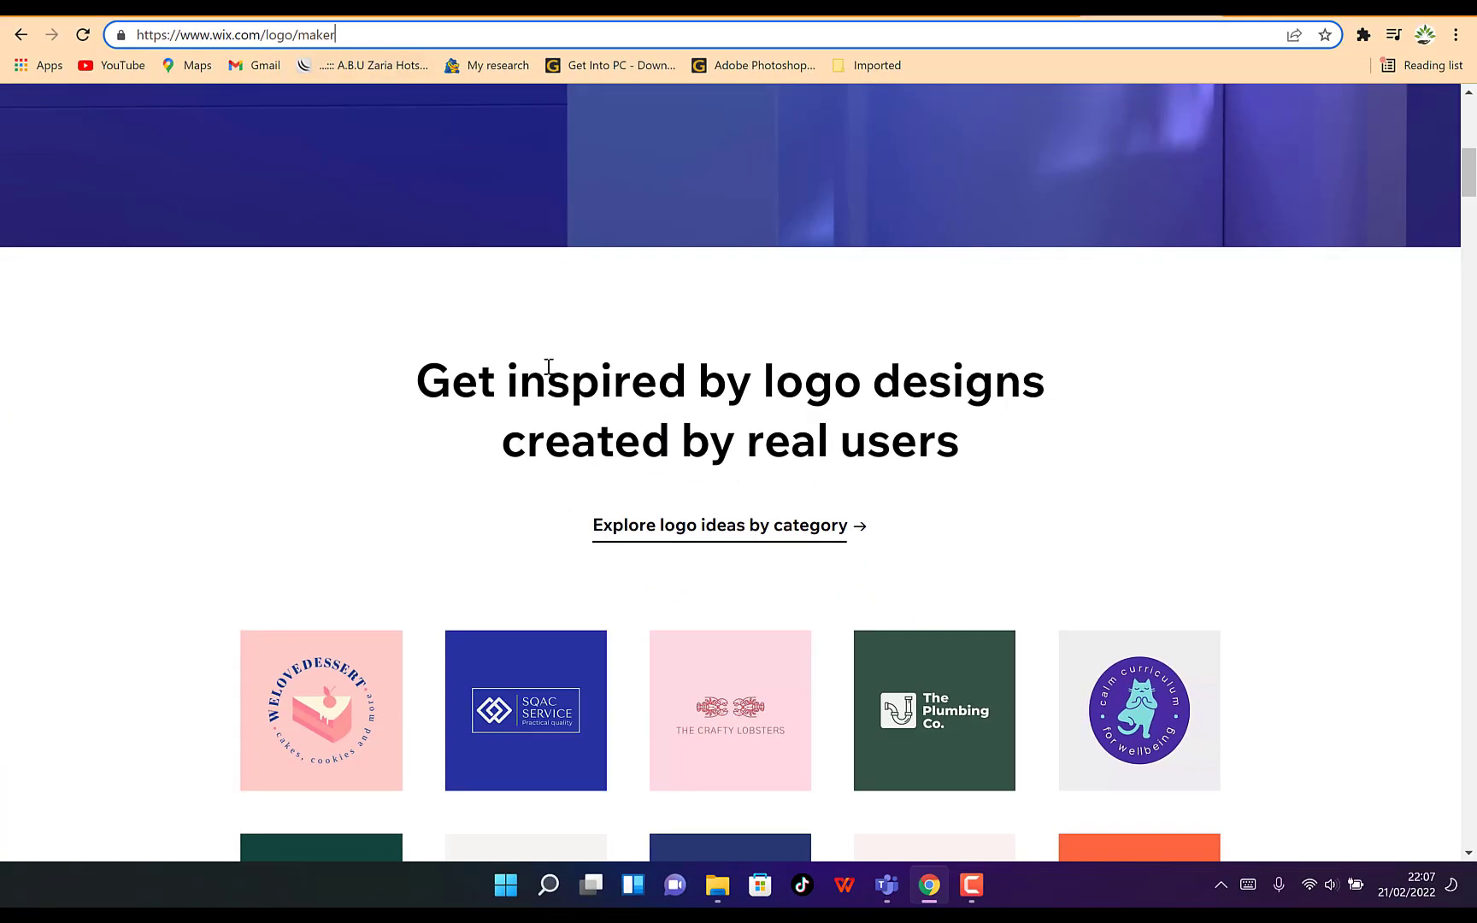
pyautogui.scroll(6, 548, 366)
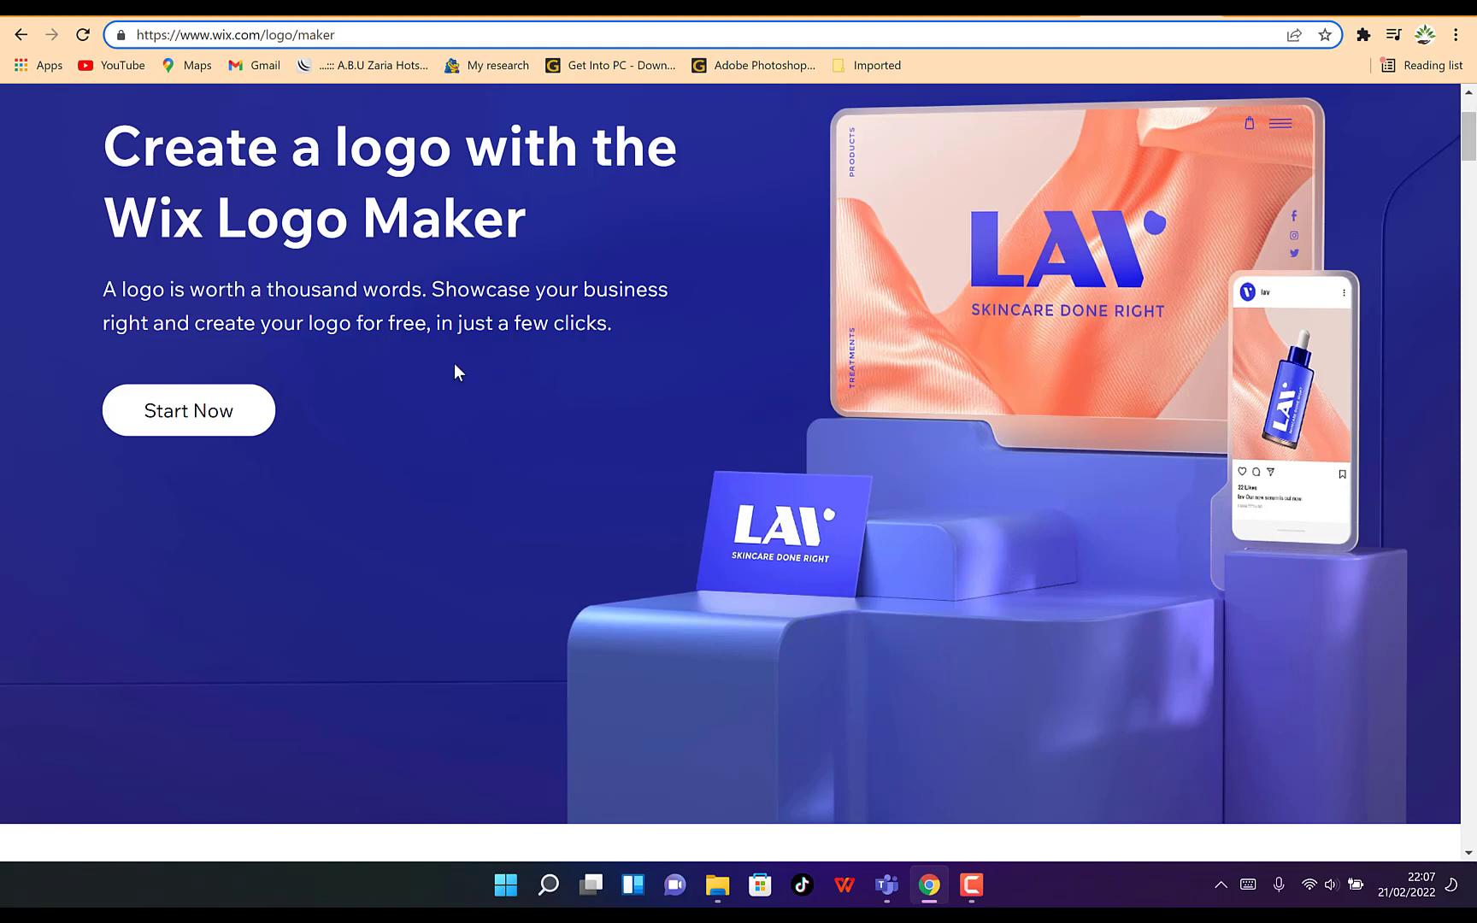
# Start creating a logo yourself and sign up to the logo maker with the existing Google account
pyautogui.click(180, 421)
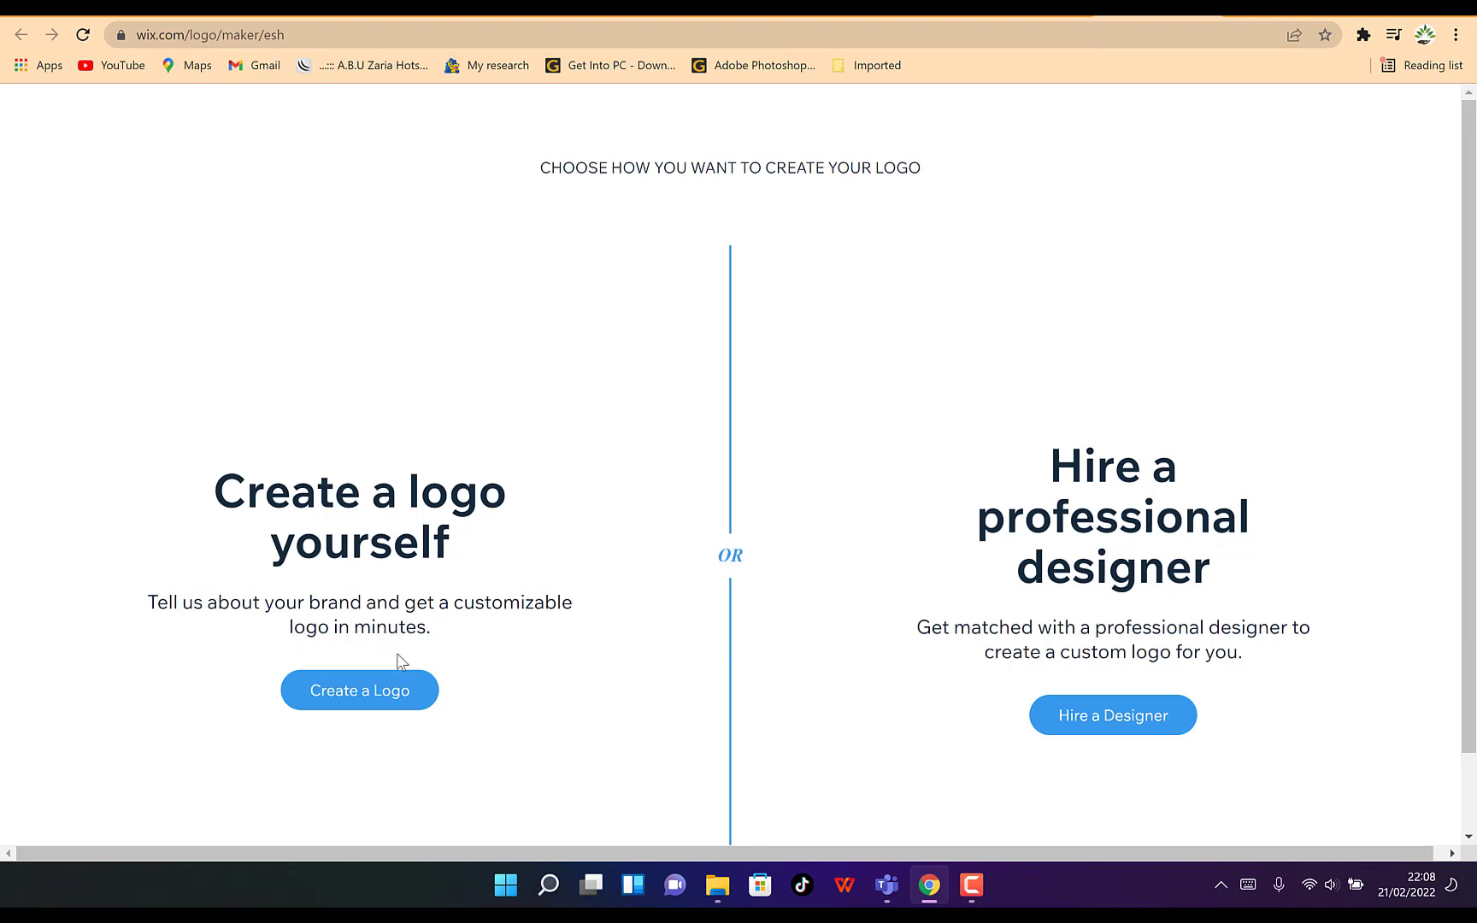
pyautogui.click(378, 700)
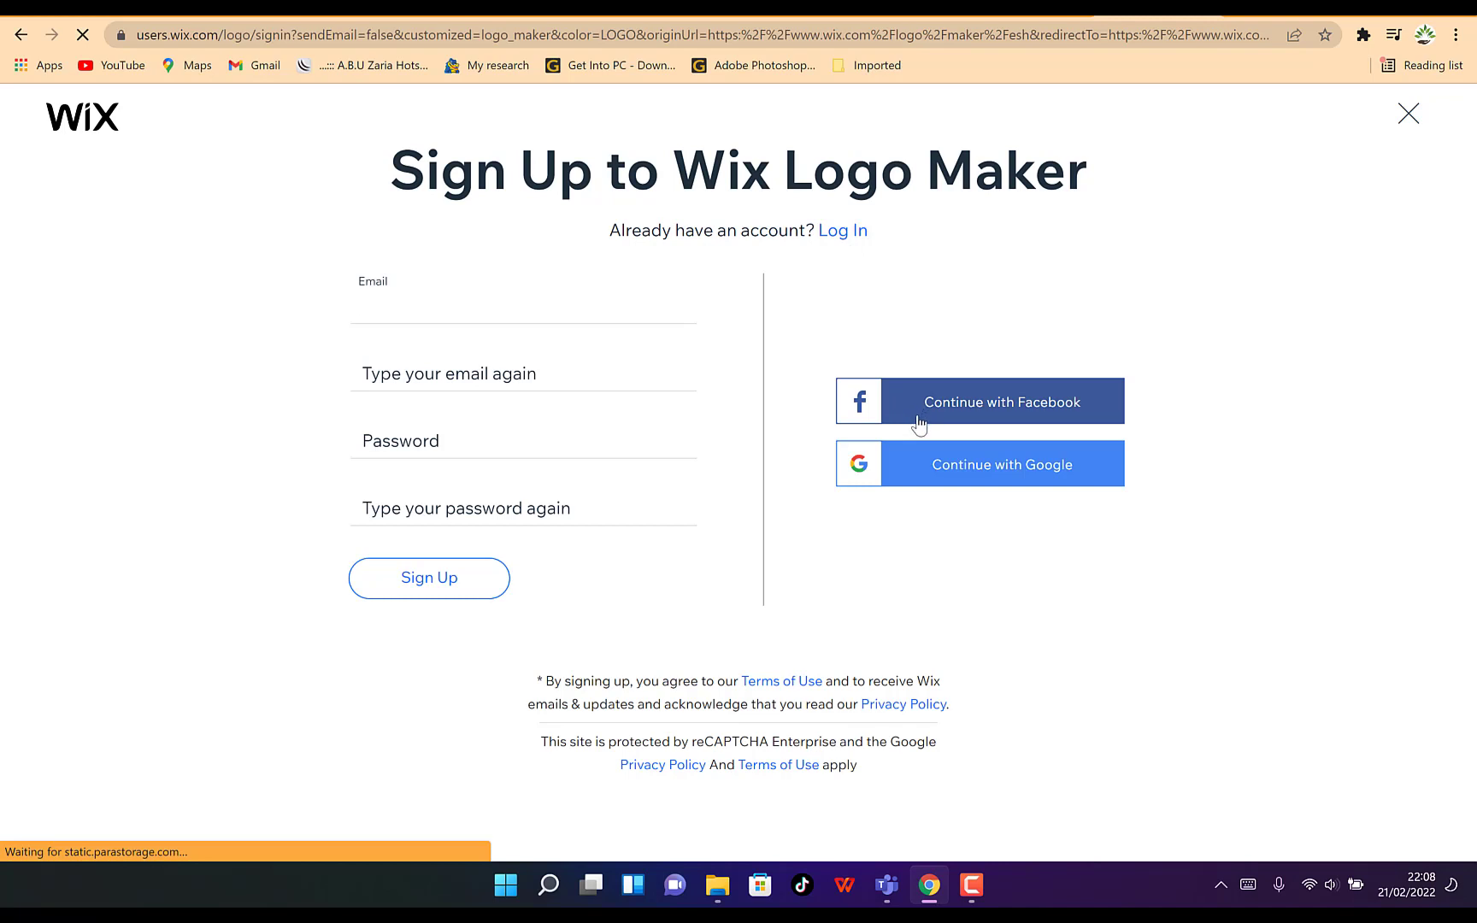
pyautogui.click(970, 473)
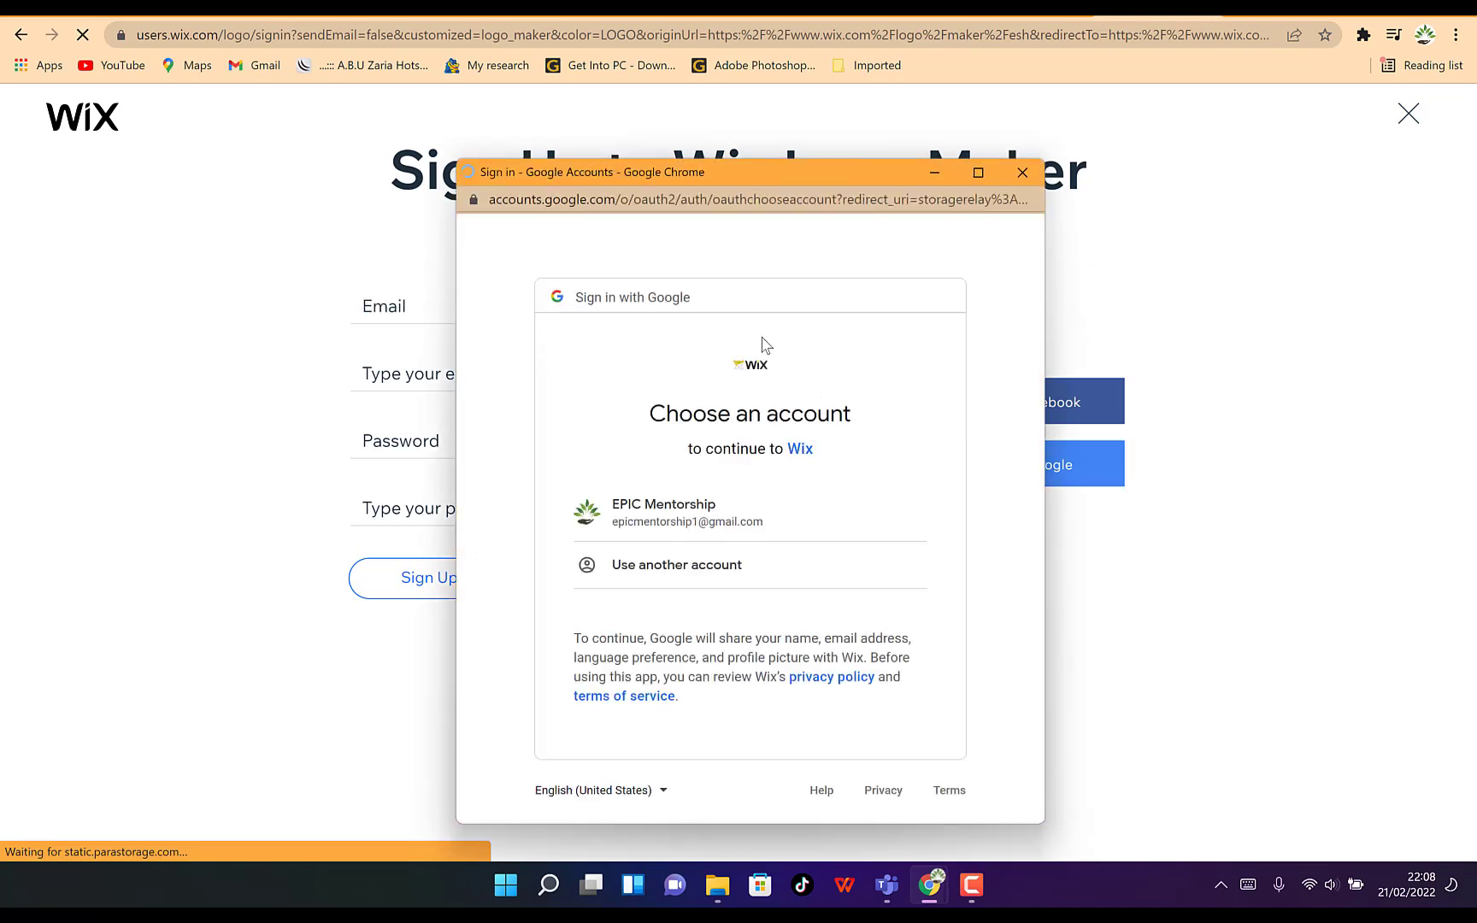
pyautogui.click(712, 517)
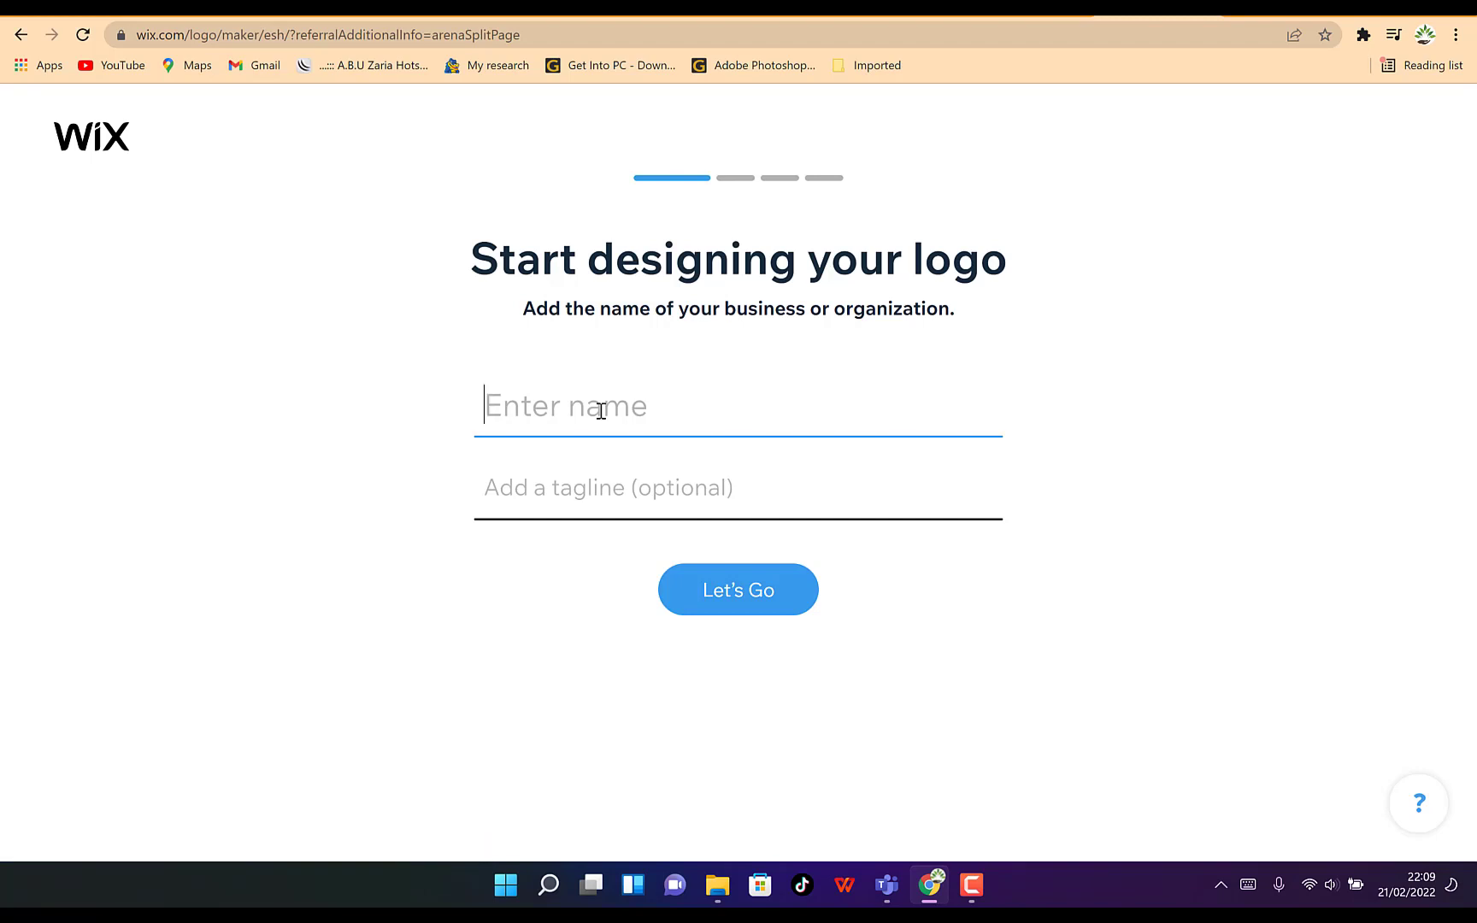
# Enter the business name EPIC Mentorship and the tagline Glaring your ideas, and continue
pyautogui.write('EP')
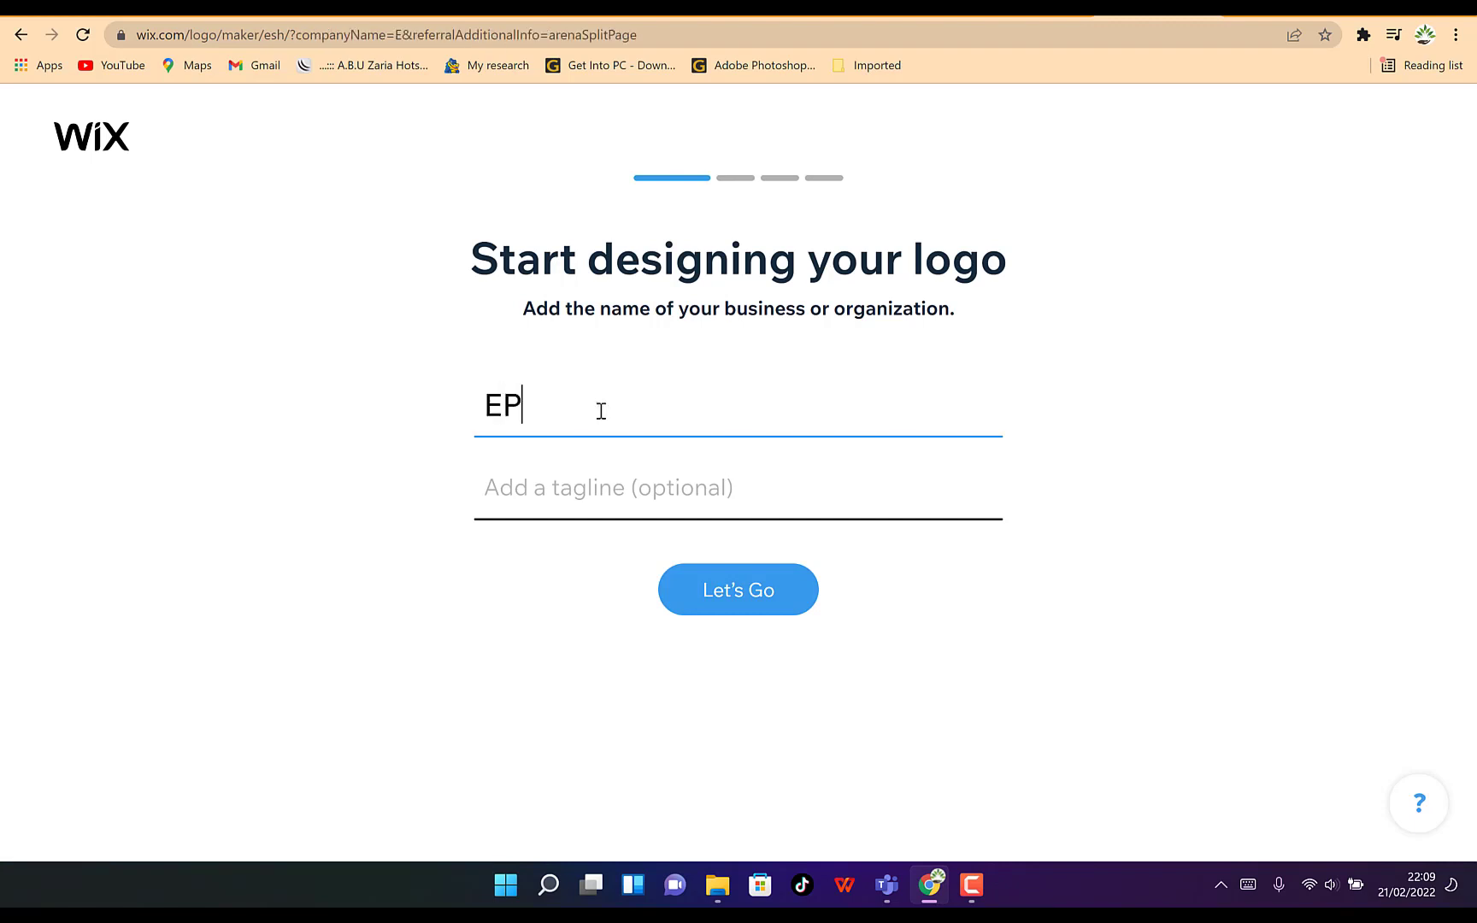
pyautogui.write('IC Mentorship')
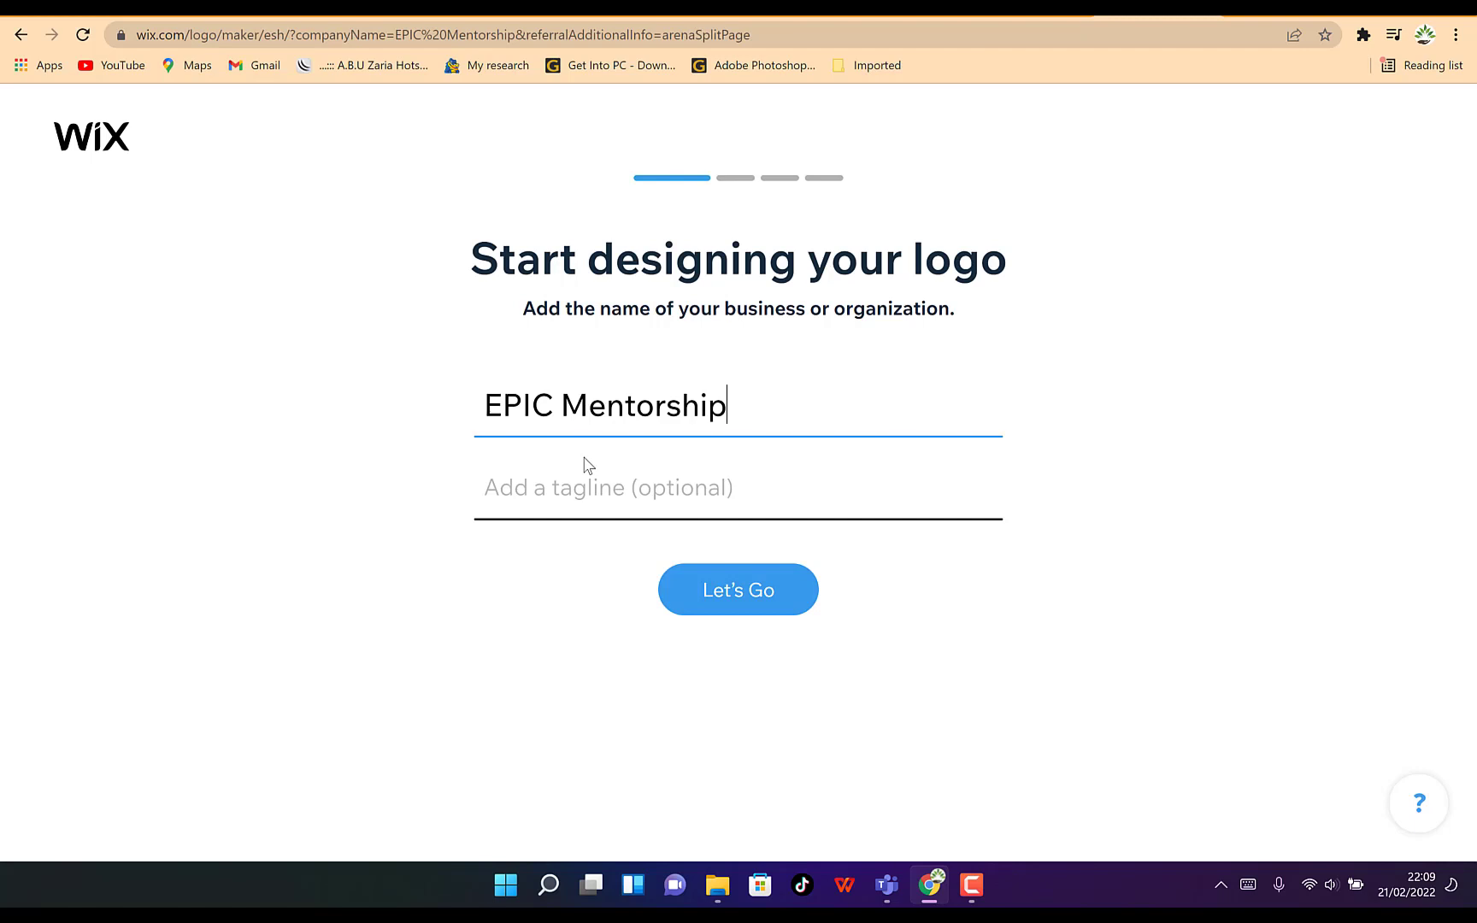
pyautogui.click(624, 494)
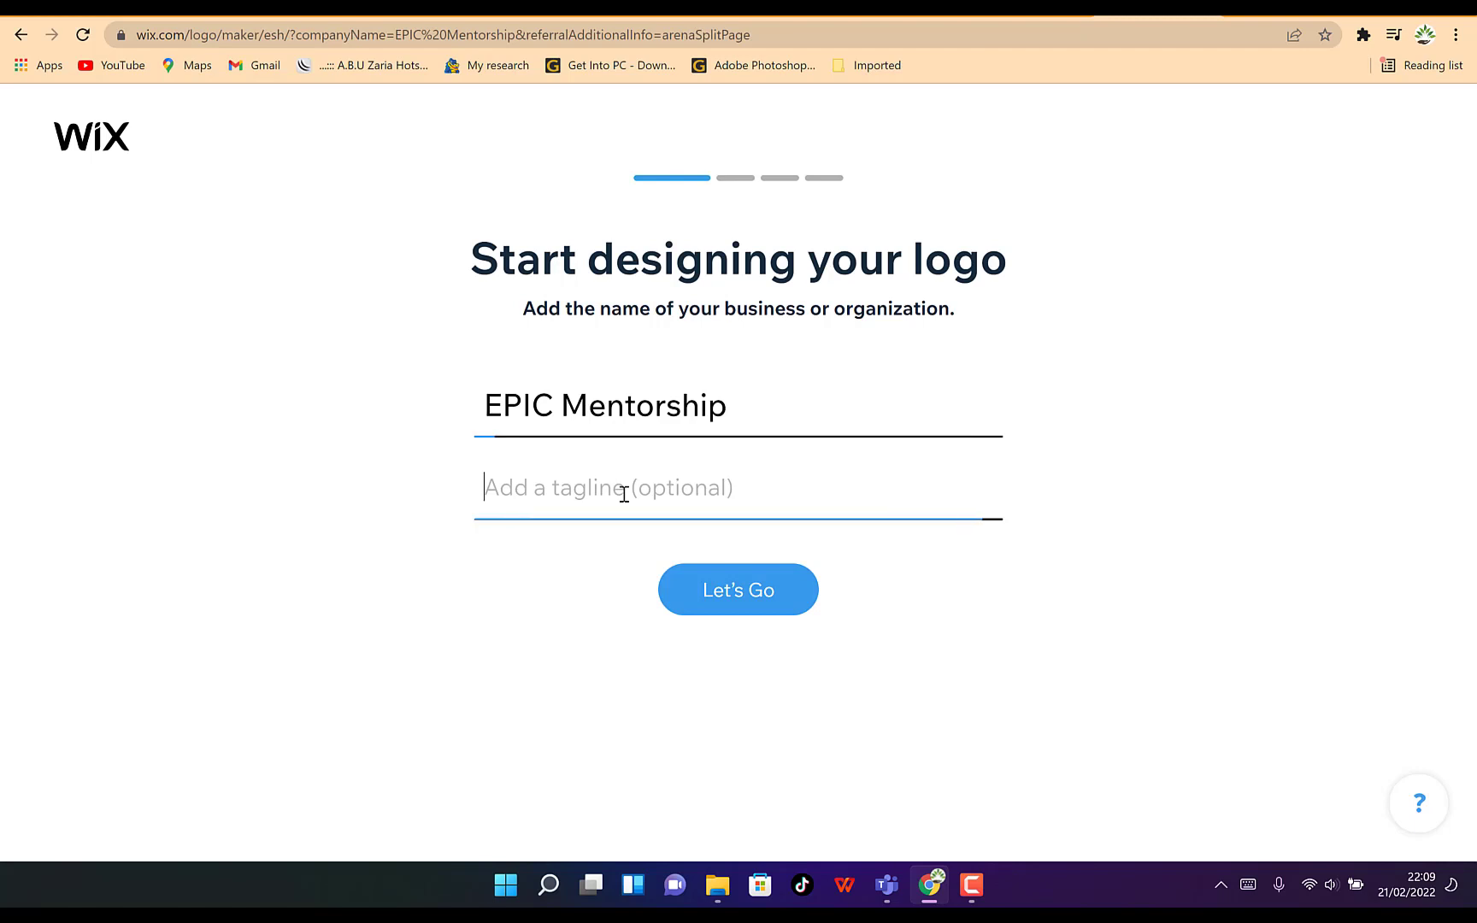
pyautogui.write('Glari')
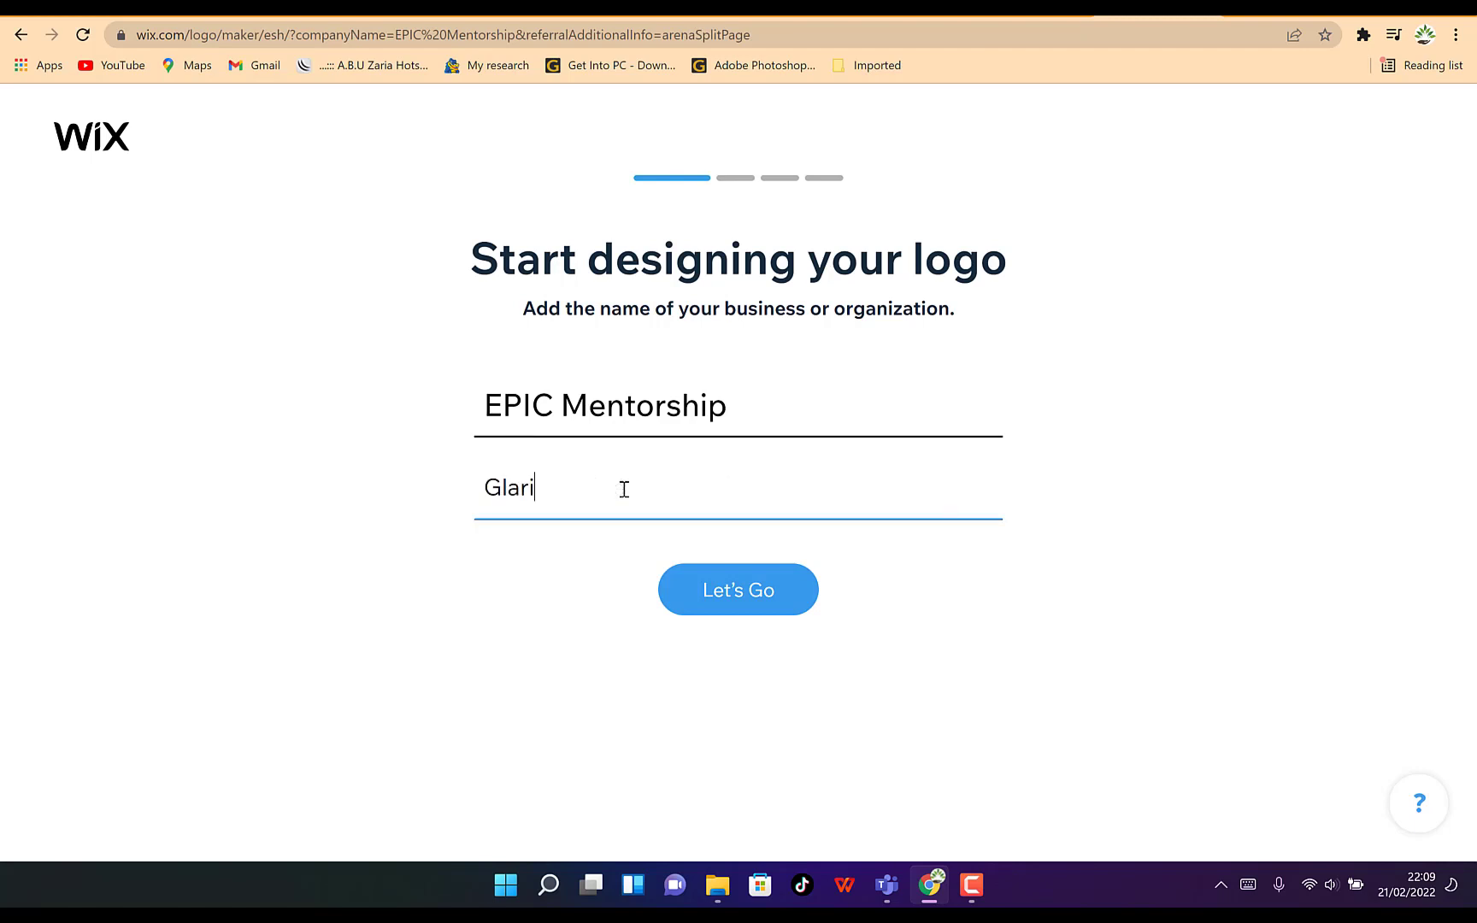
pyautogui.write('ng your ideas')
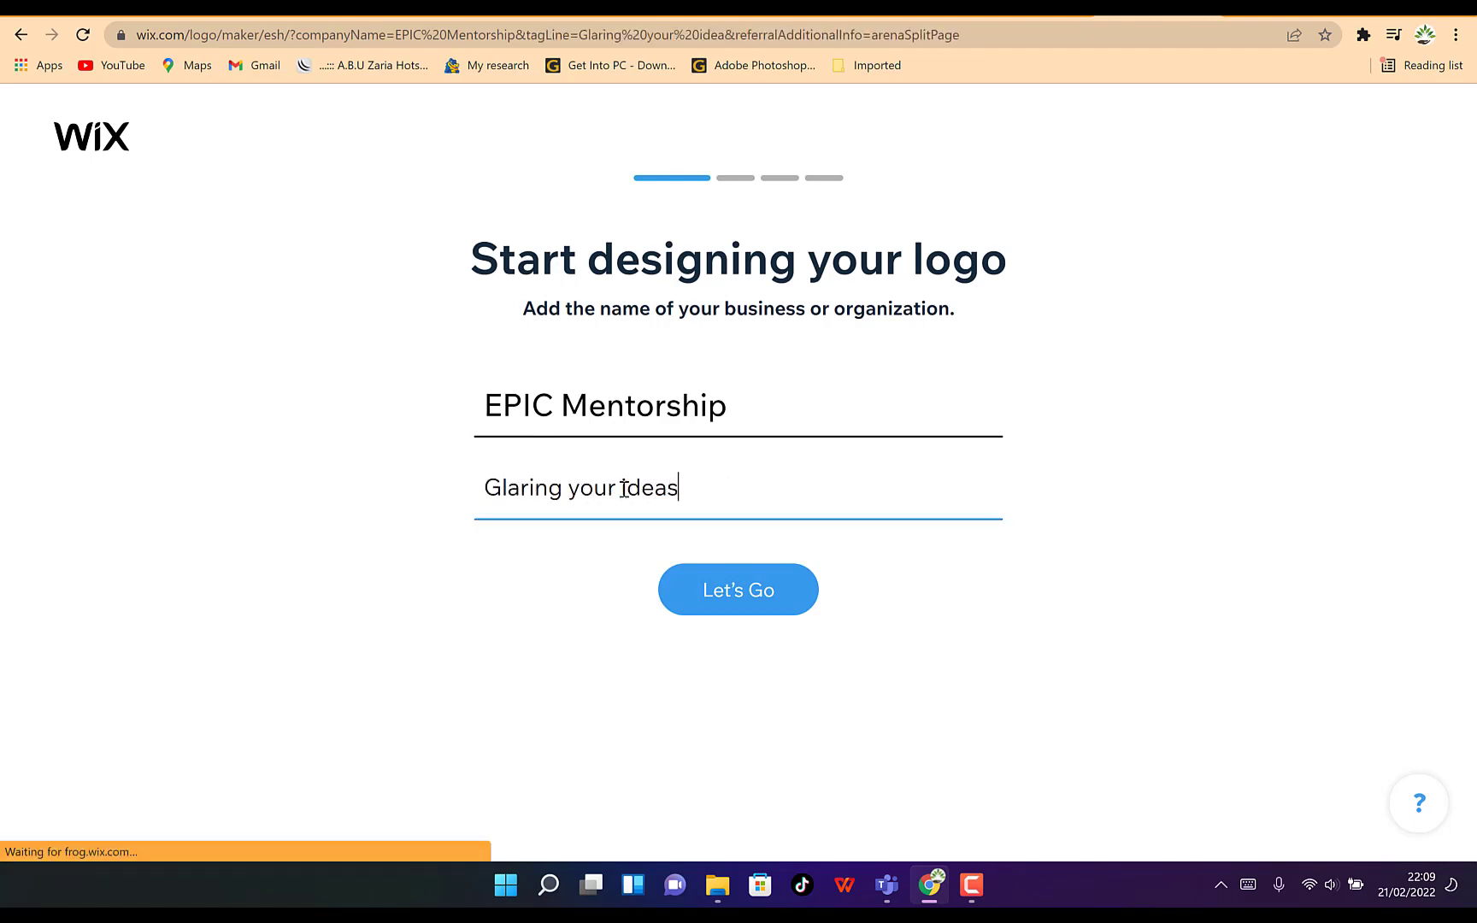
pyautogui.click(762, 609)
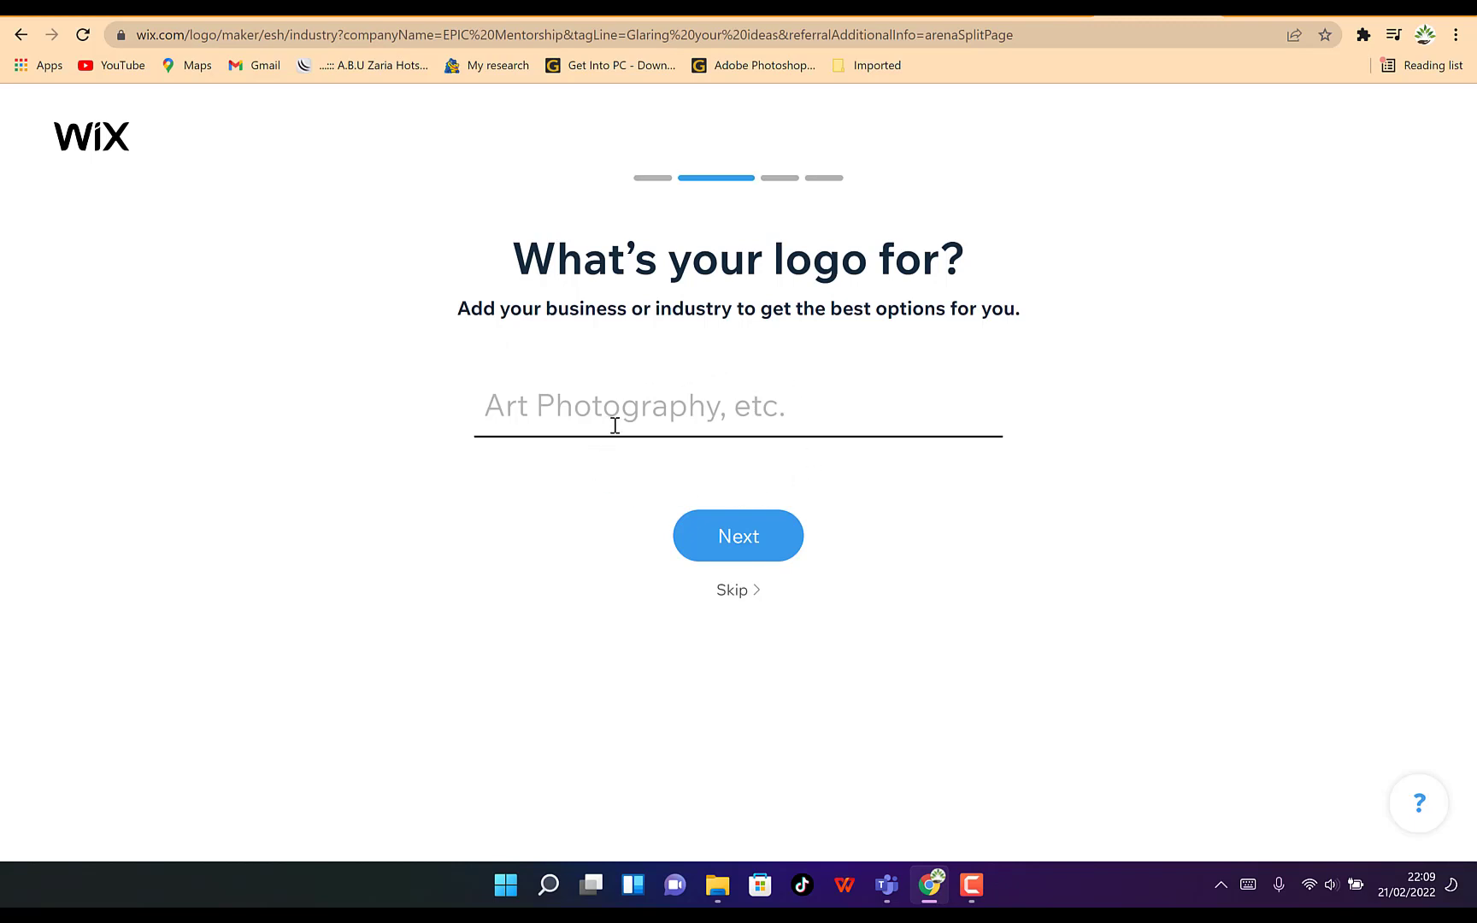
# Search industries for Youtube, pick YouTube Tech Channel as the logo's purpose, and continue
pyautogui.click(724, 417)
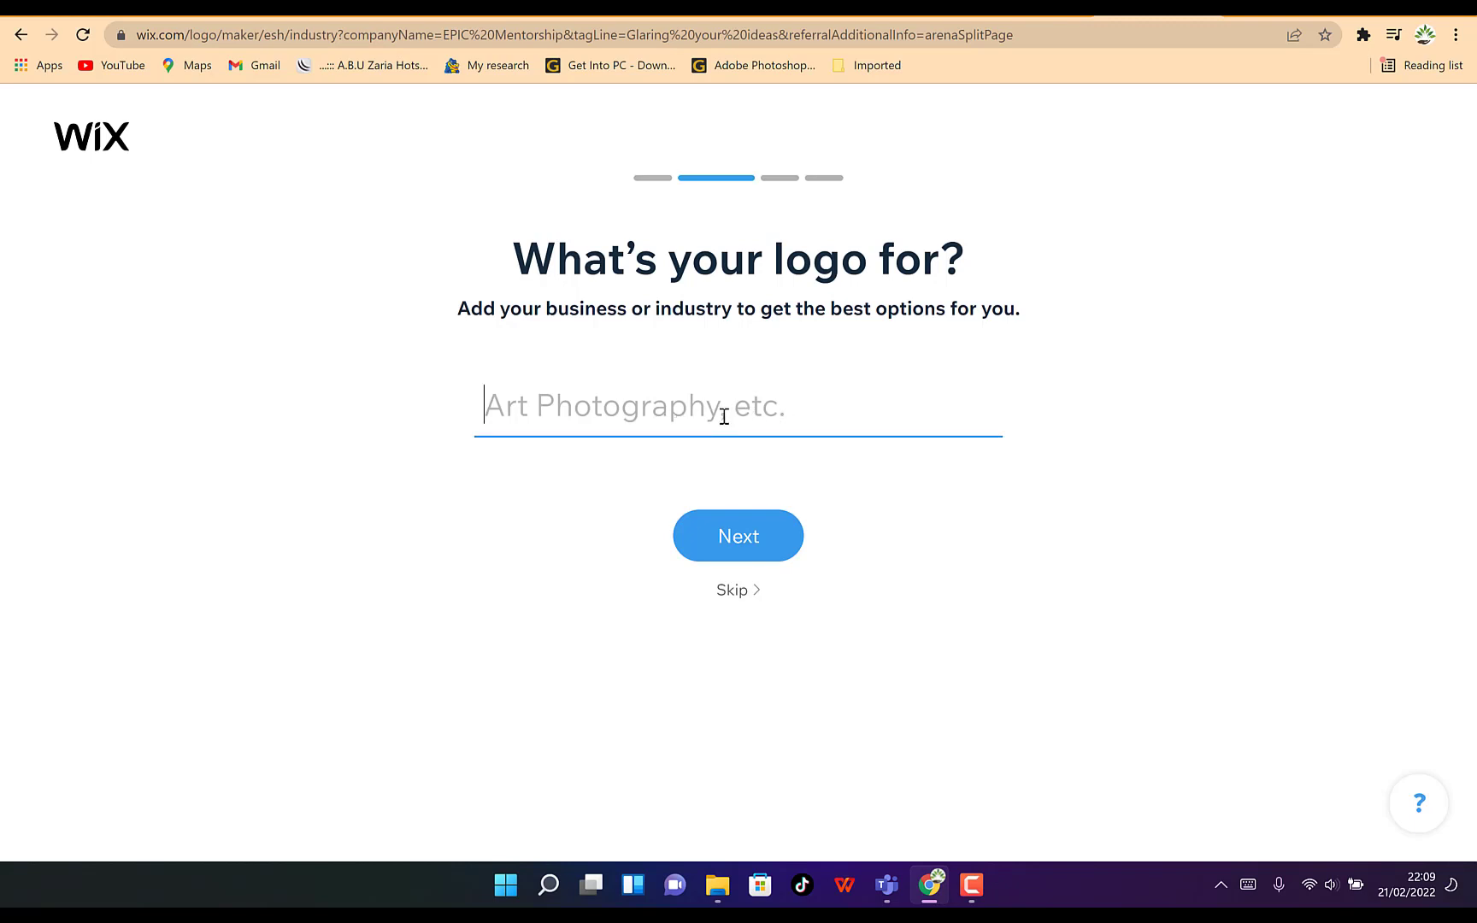
pyautogui.write('Youtube')
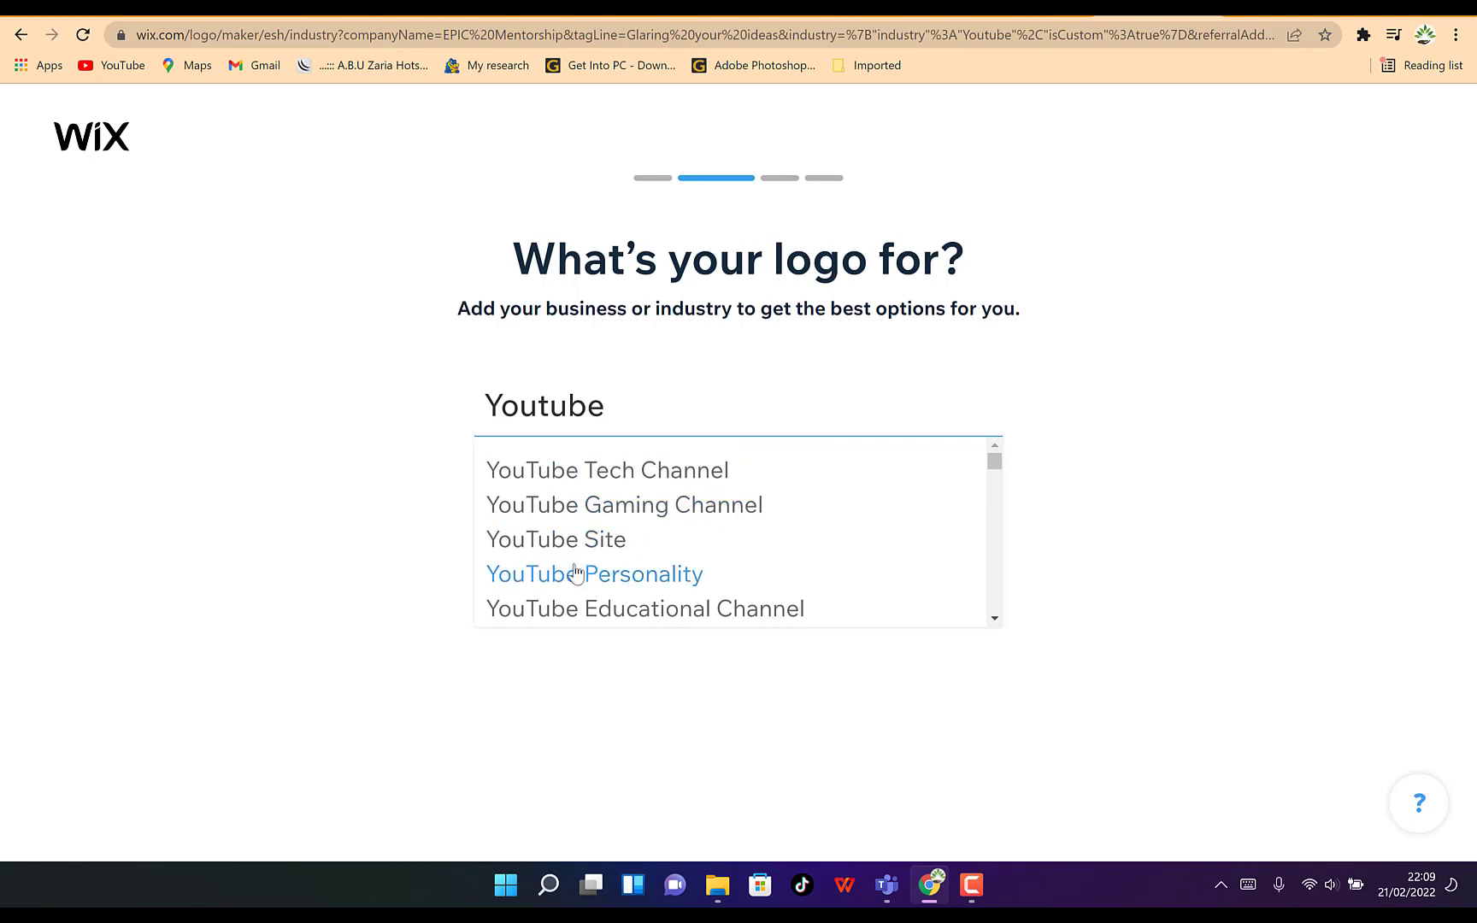
pyautogui.scroll(-1, 650, 603)
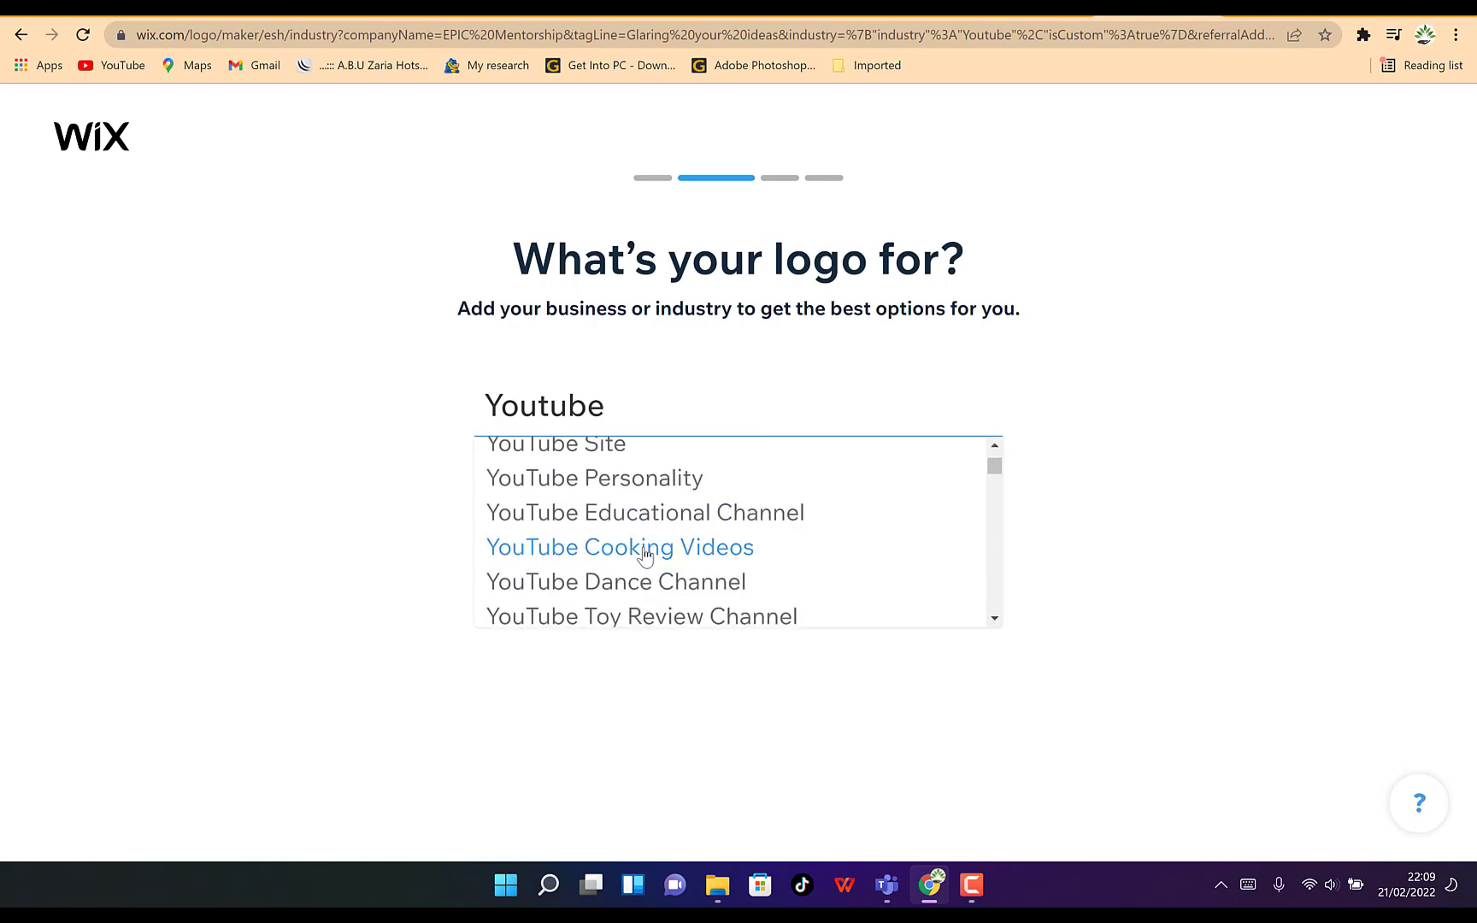
pyautogui.scroll(-10, 684, 573)
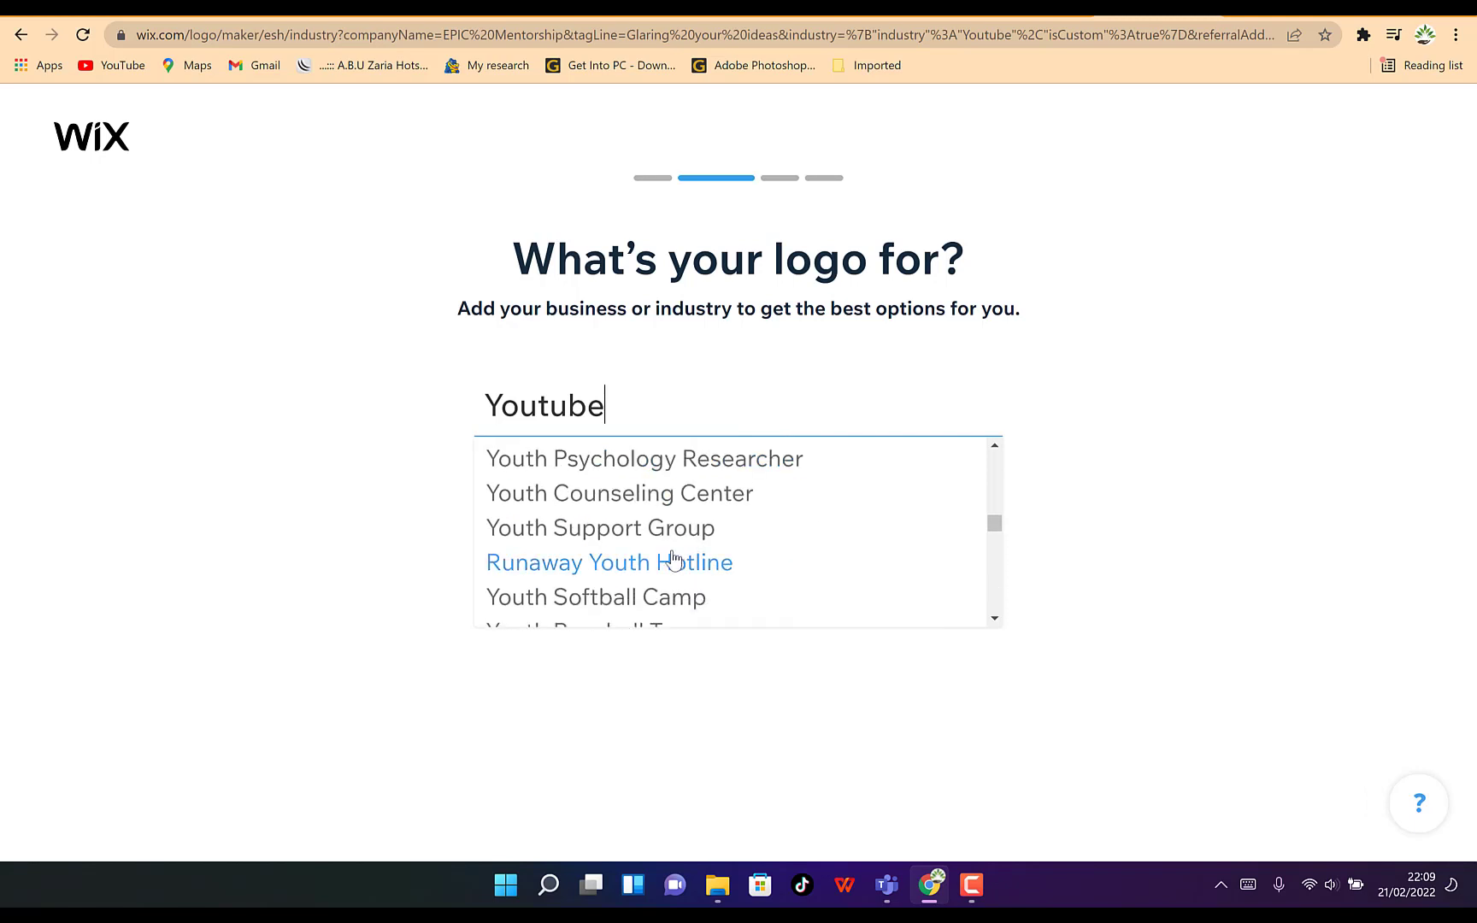
pyautogui.scroll(-10, 666, 560)
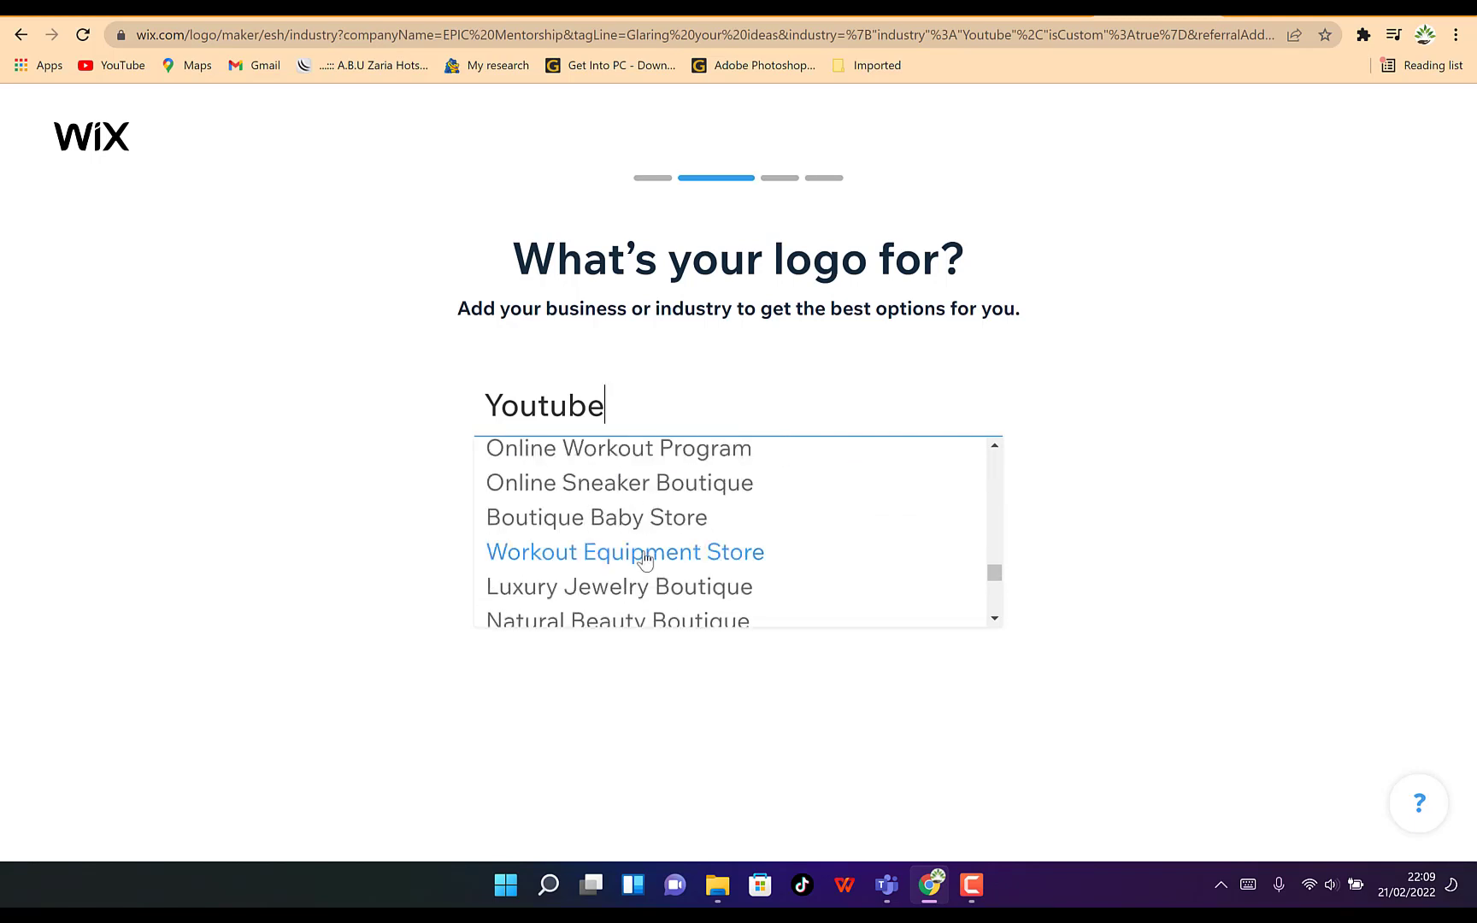
pyautogui.scroll(-2, 645, 560)
pyautogui.scroll(-3, 646, 557)
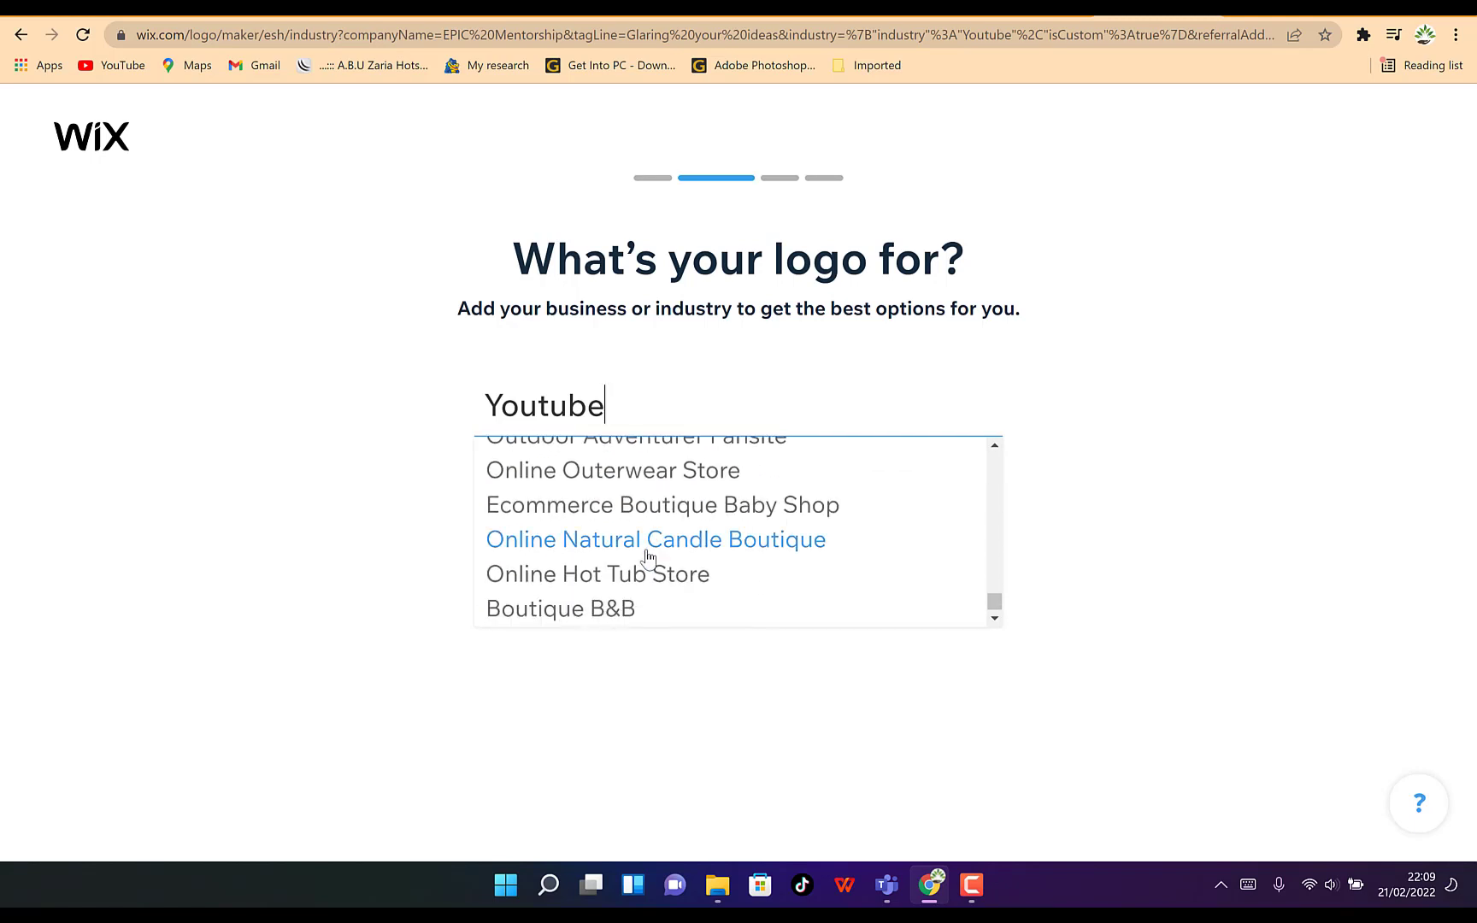
pyautogui.scroll(-1, 646, 557)
pyautogui.scroll(15, 647, 558)
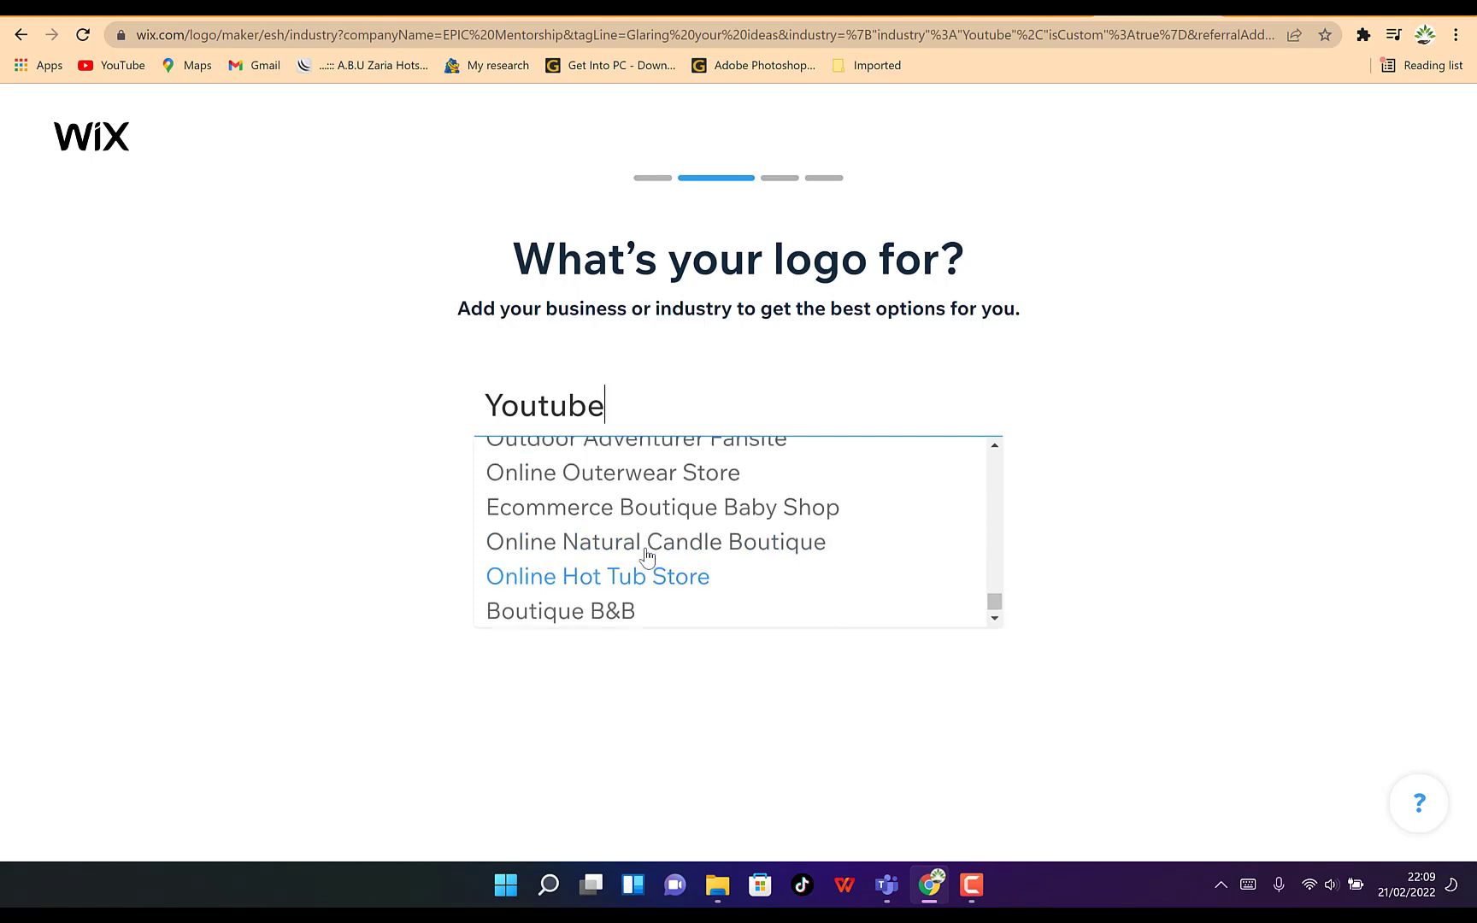
pyautogui.scroll(10, 647, 557)
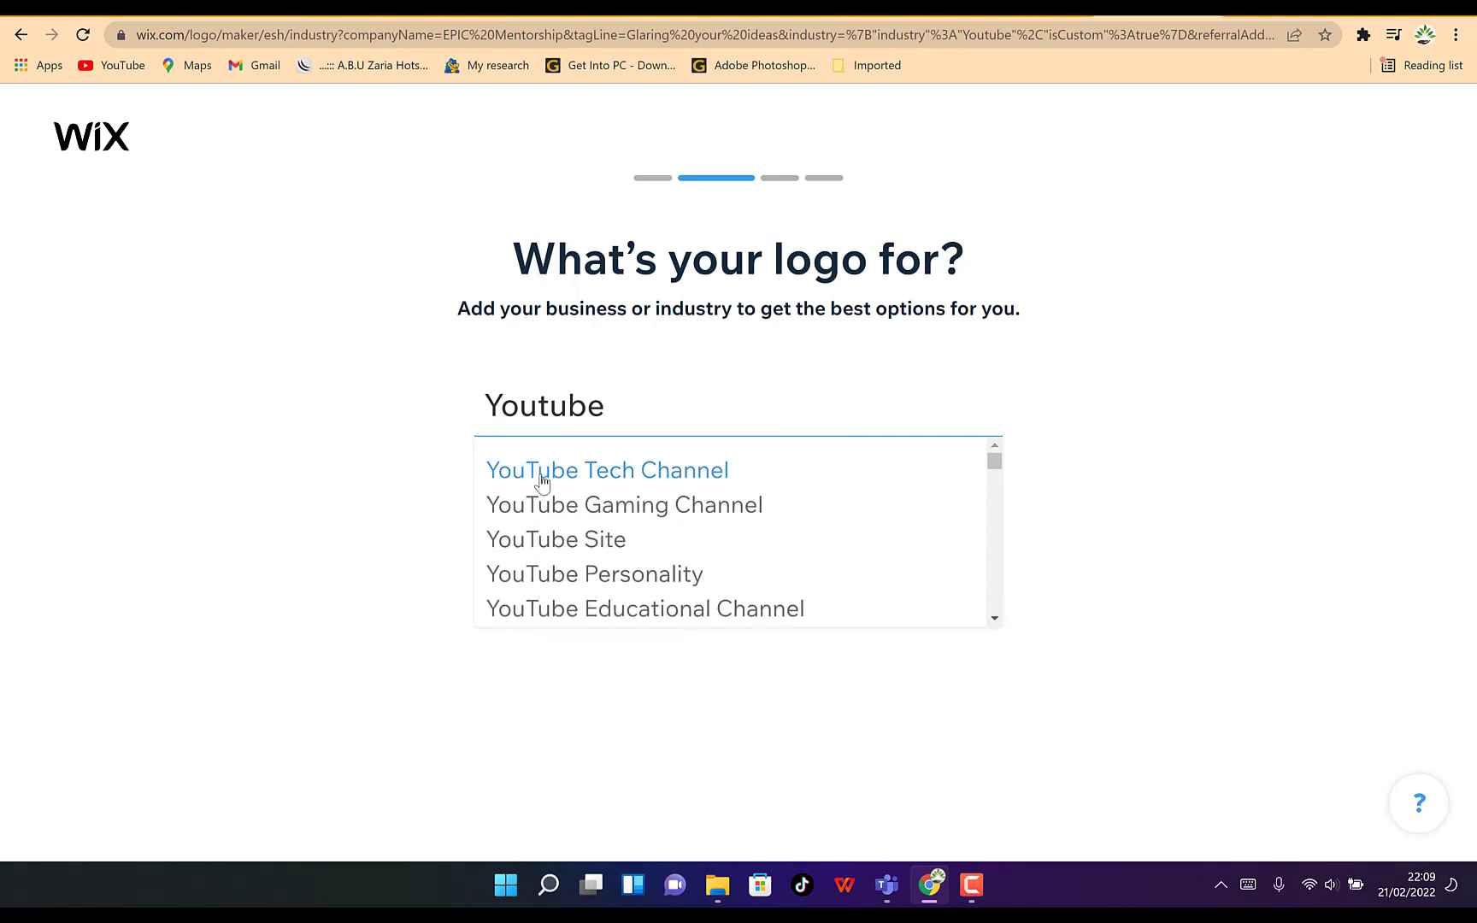
pyautogui.click(623, 478)
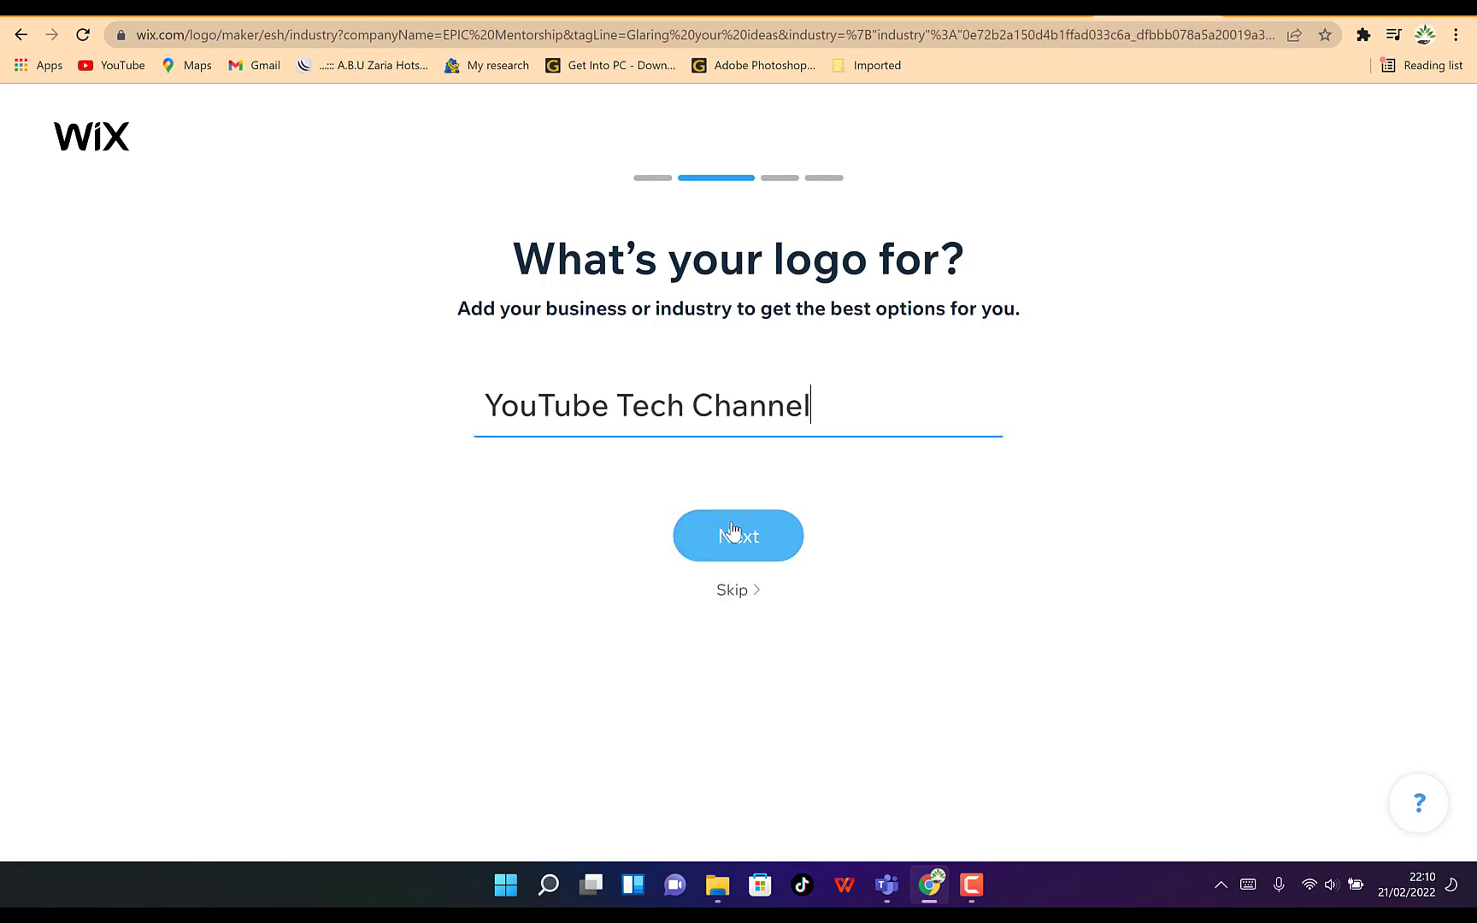
pyautogui.click(703, 548)
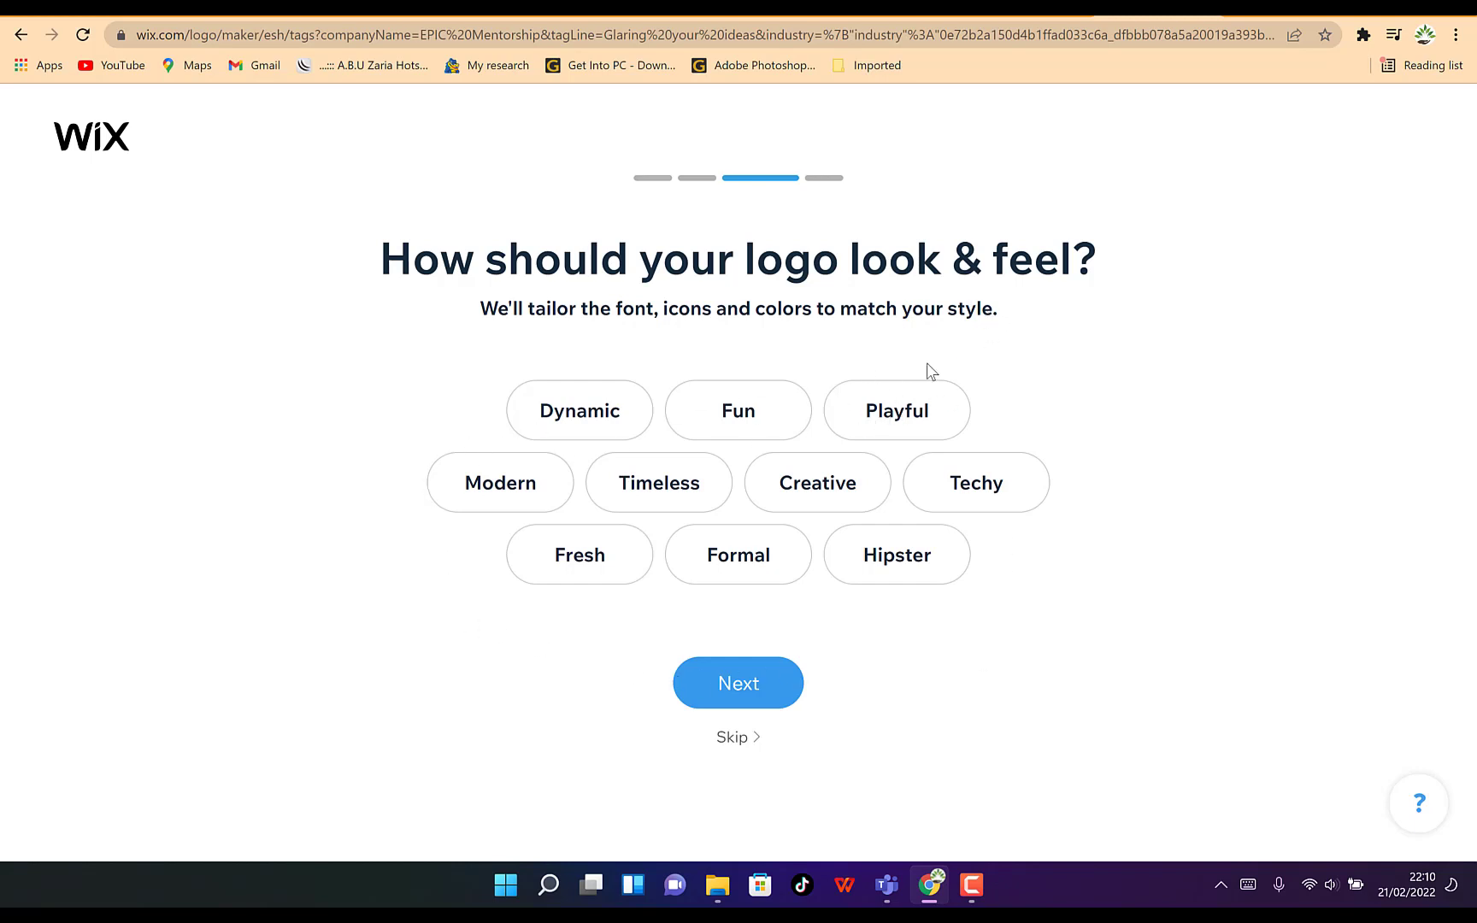
# Choose the Dynamic, Techy, Creative, Modern, Fresh and Formal styles for the logo's look and feel, and continue
pyautogui.click(581, 413)
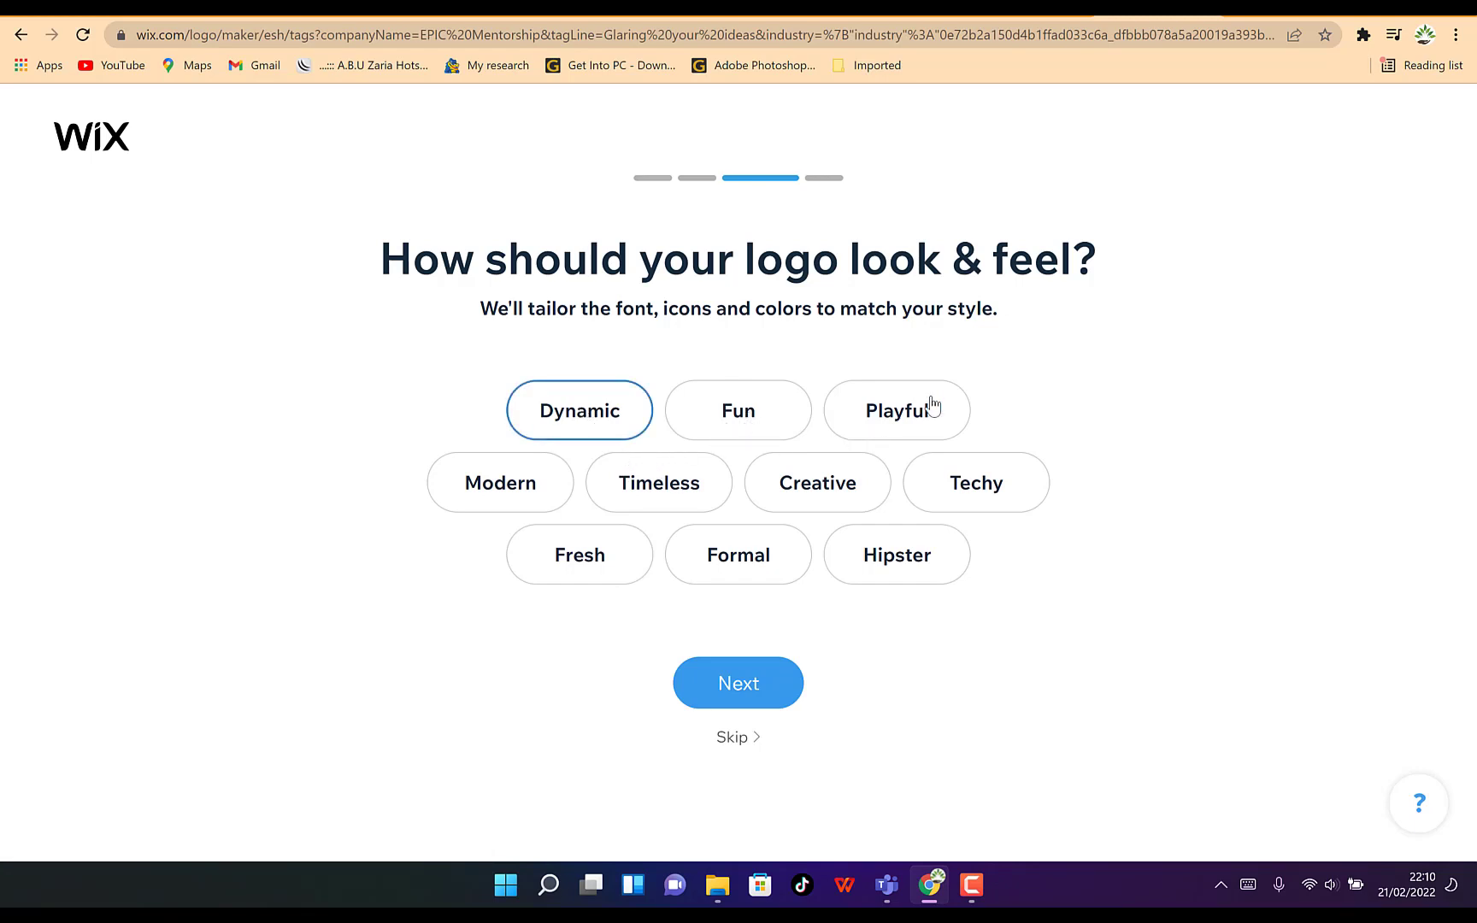
pyautogui.click(977, 481)
pyautogui.click(781, 483)
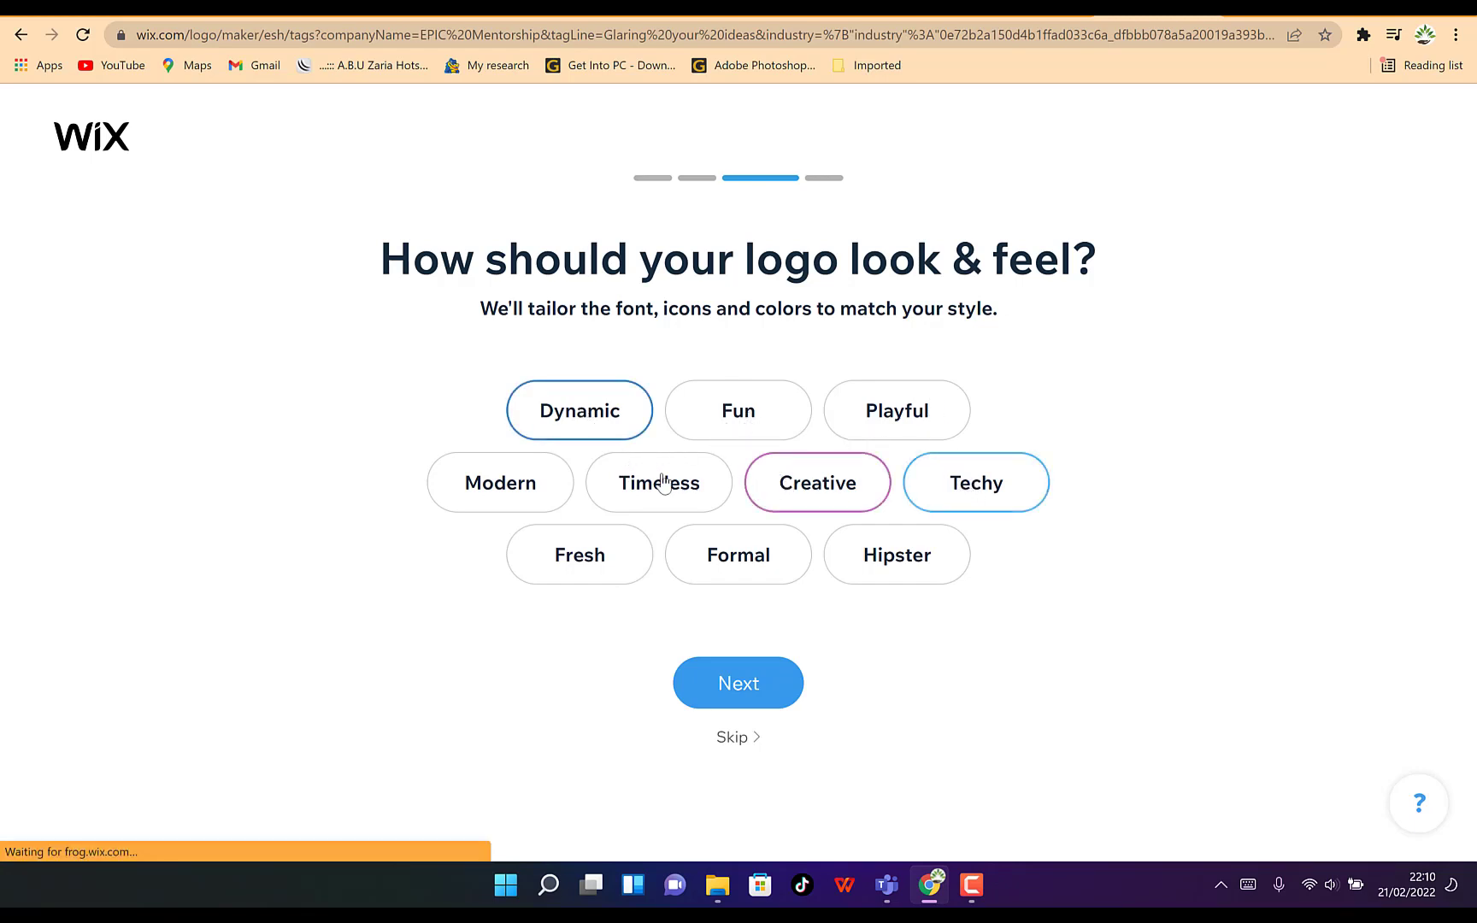
pyautogui.click(471, 490)
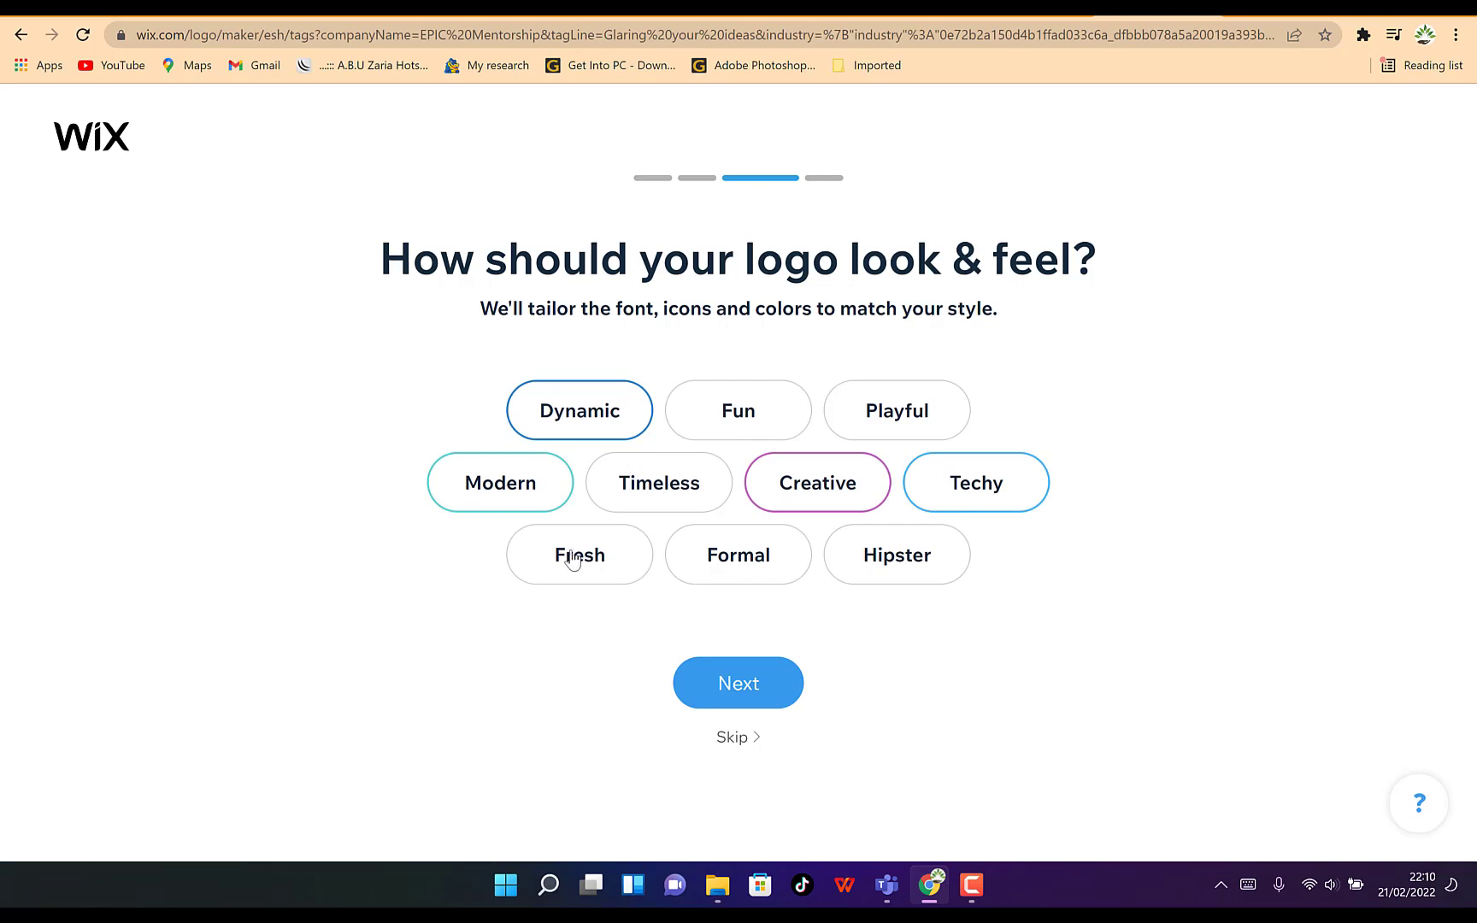
pyautogui.click(601, 561)
pyautogui.click(727, 569)
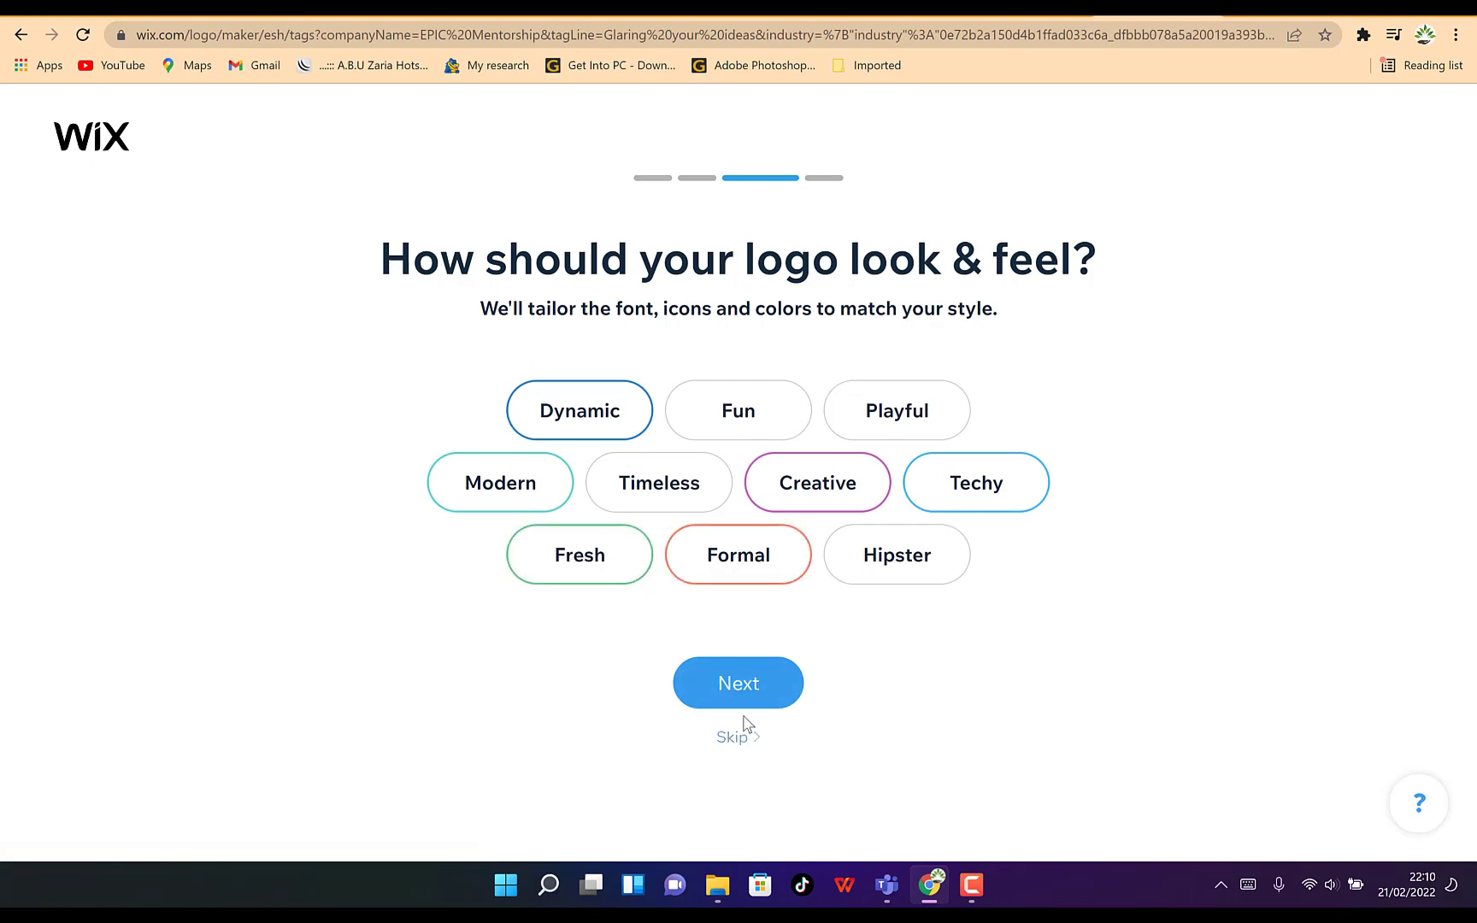
pyautogui.click(738, 689)
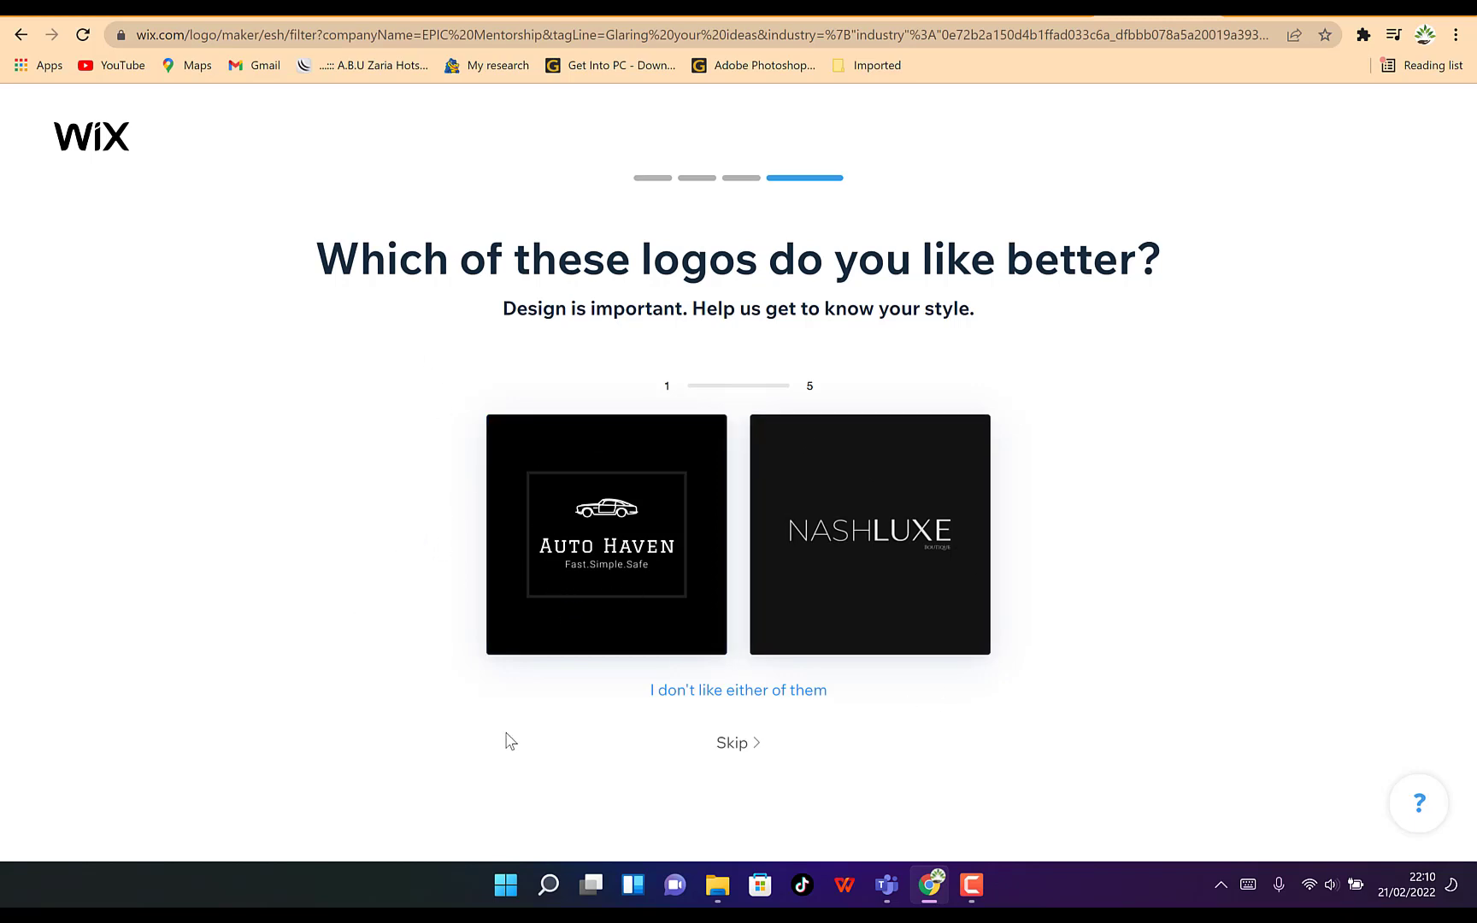
# Pick the preferred logo in each of five comparisons: Auto Haven, StreamRig, Diva's Closet, Bucher and Enceinté
pyautogui.click(578, 569)
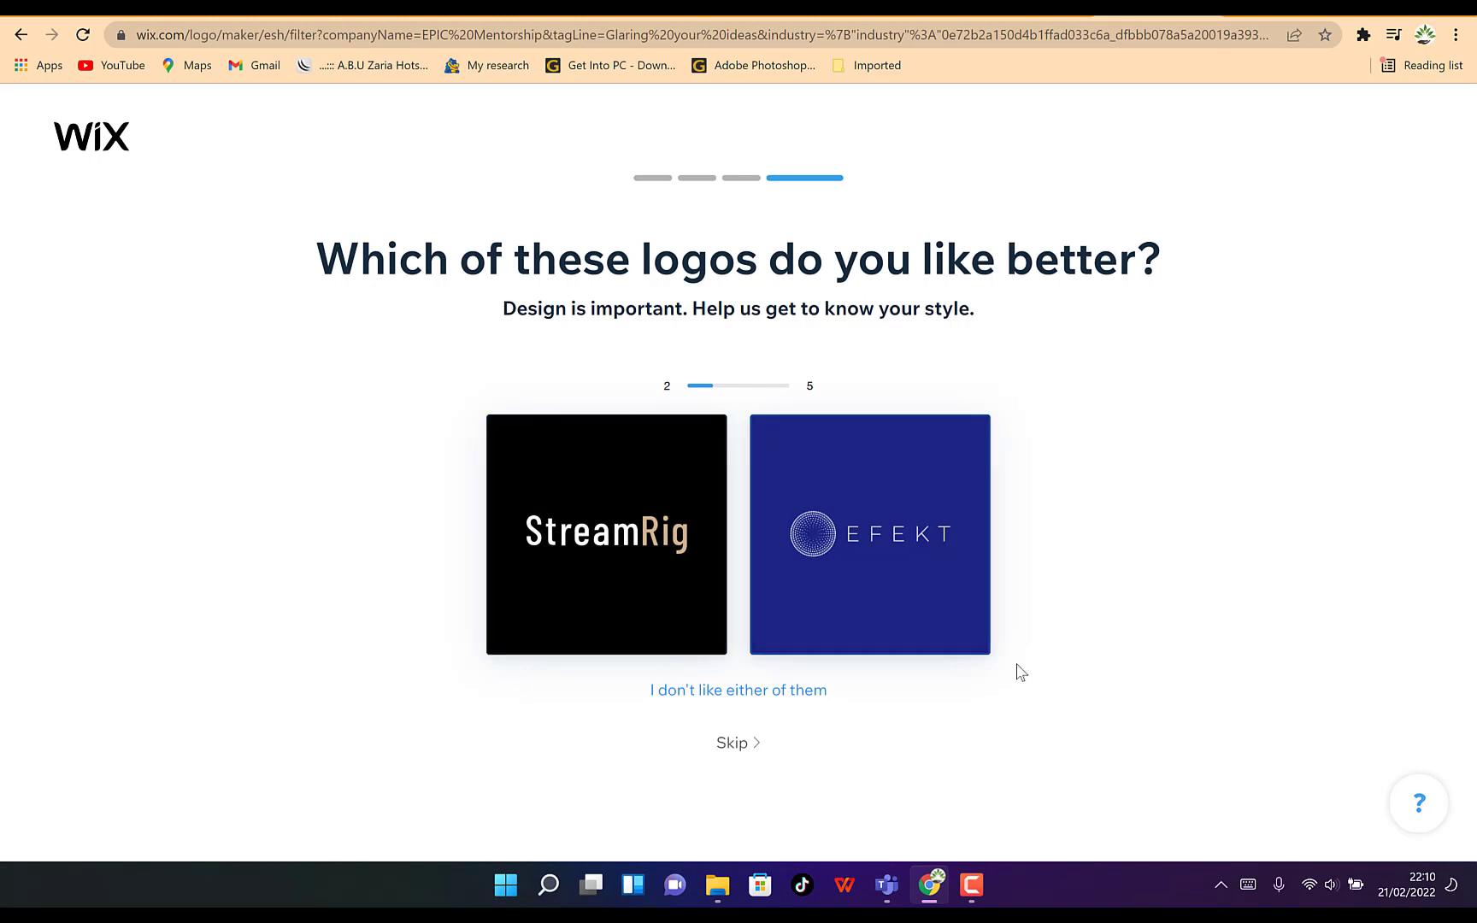
pyautogui.click(561, 550)
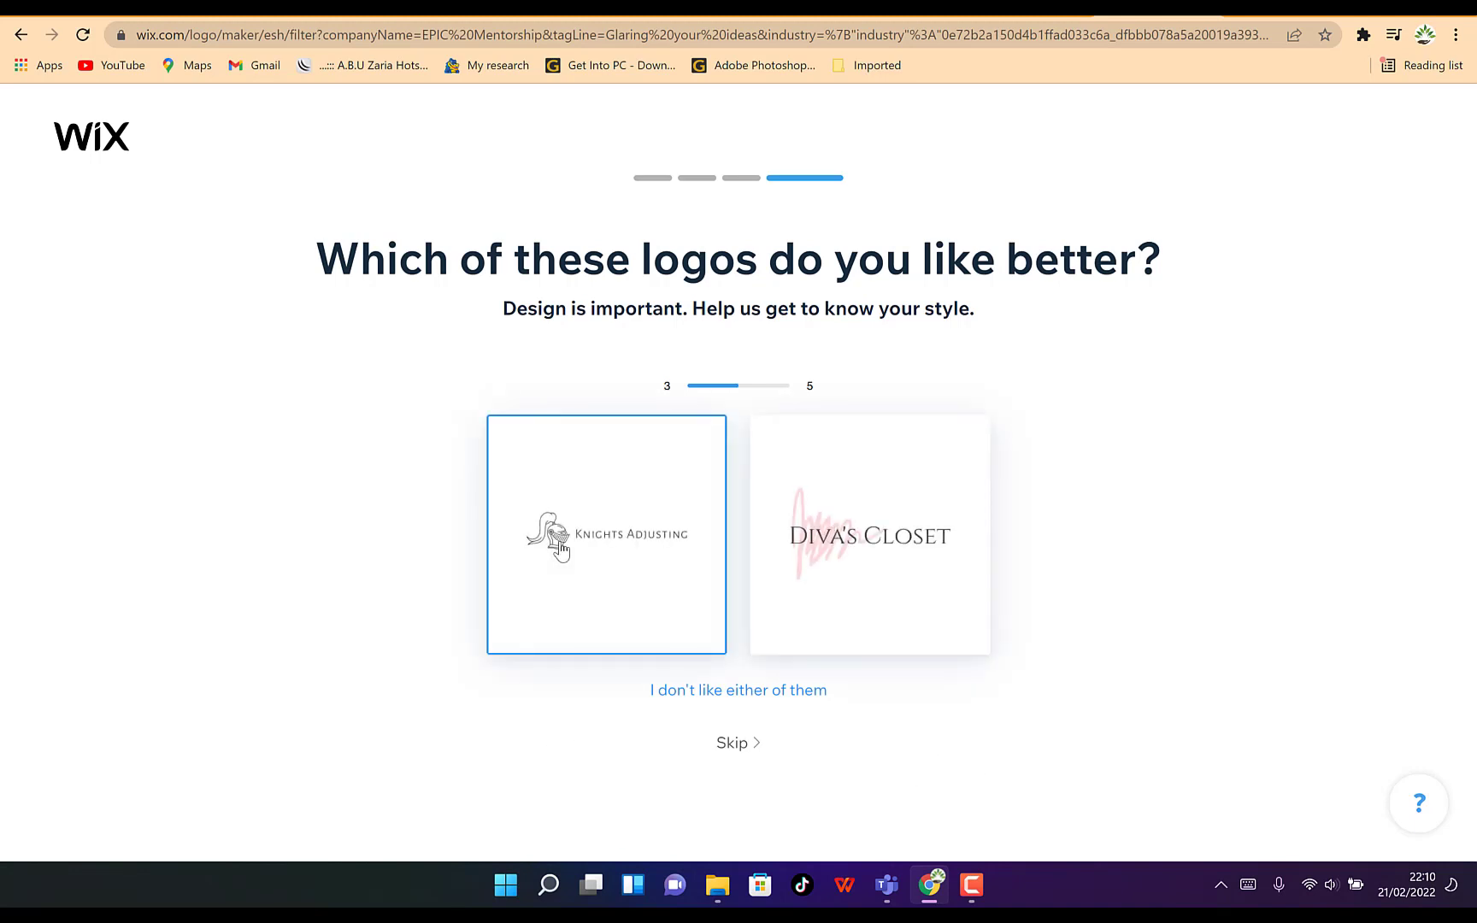
pyautogui.click(927, 517)
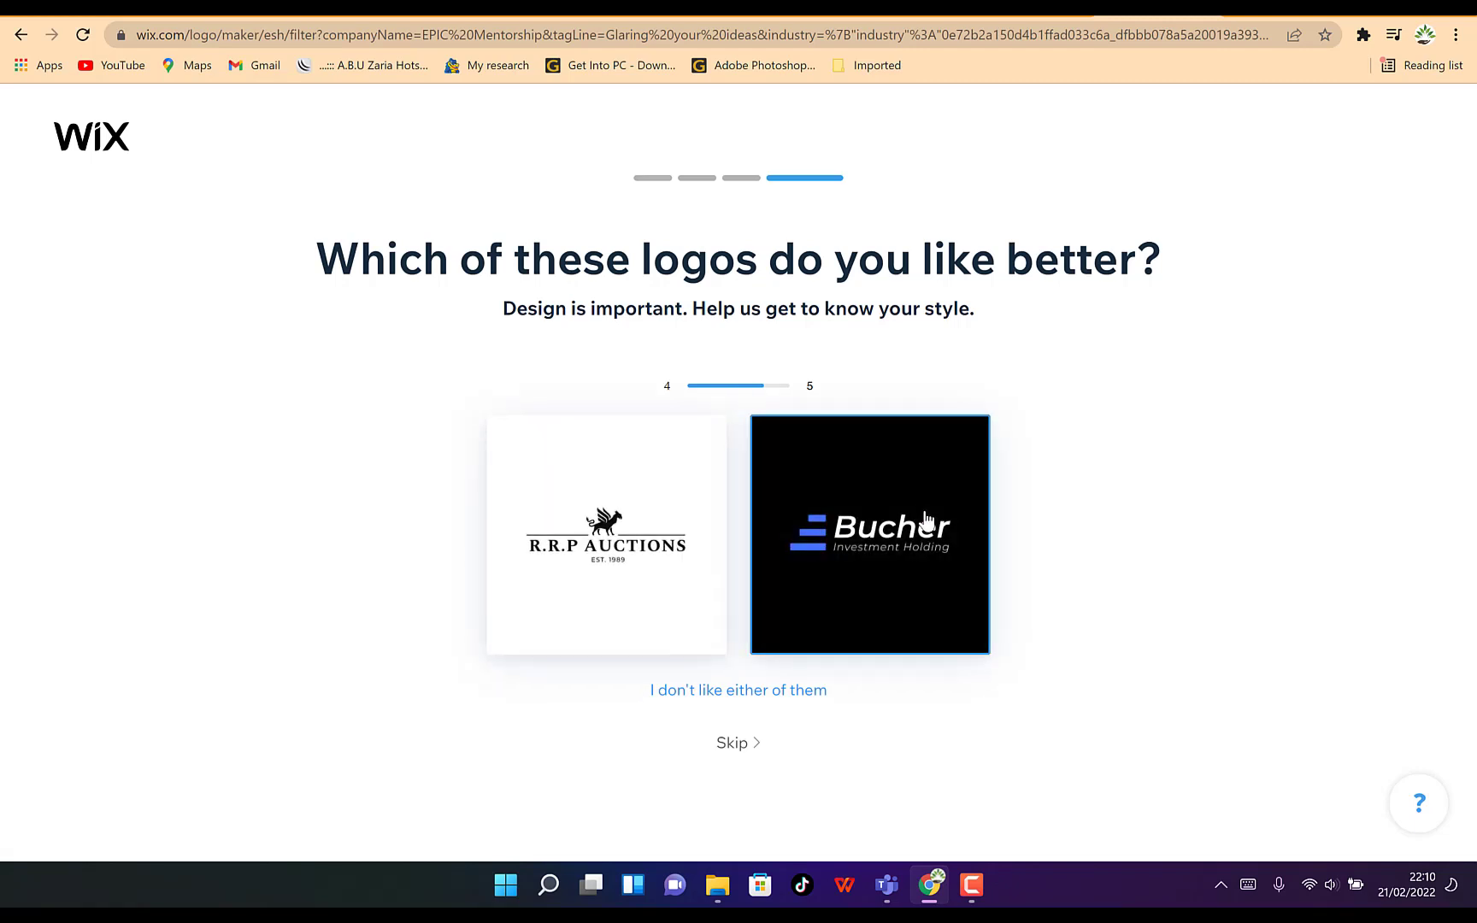
pyautogui.click(867, 528)
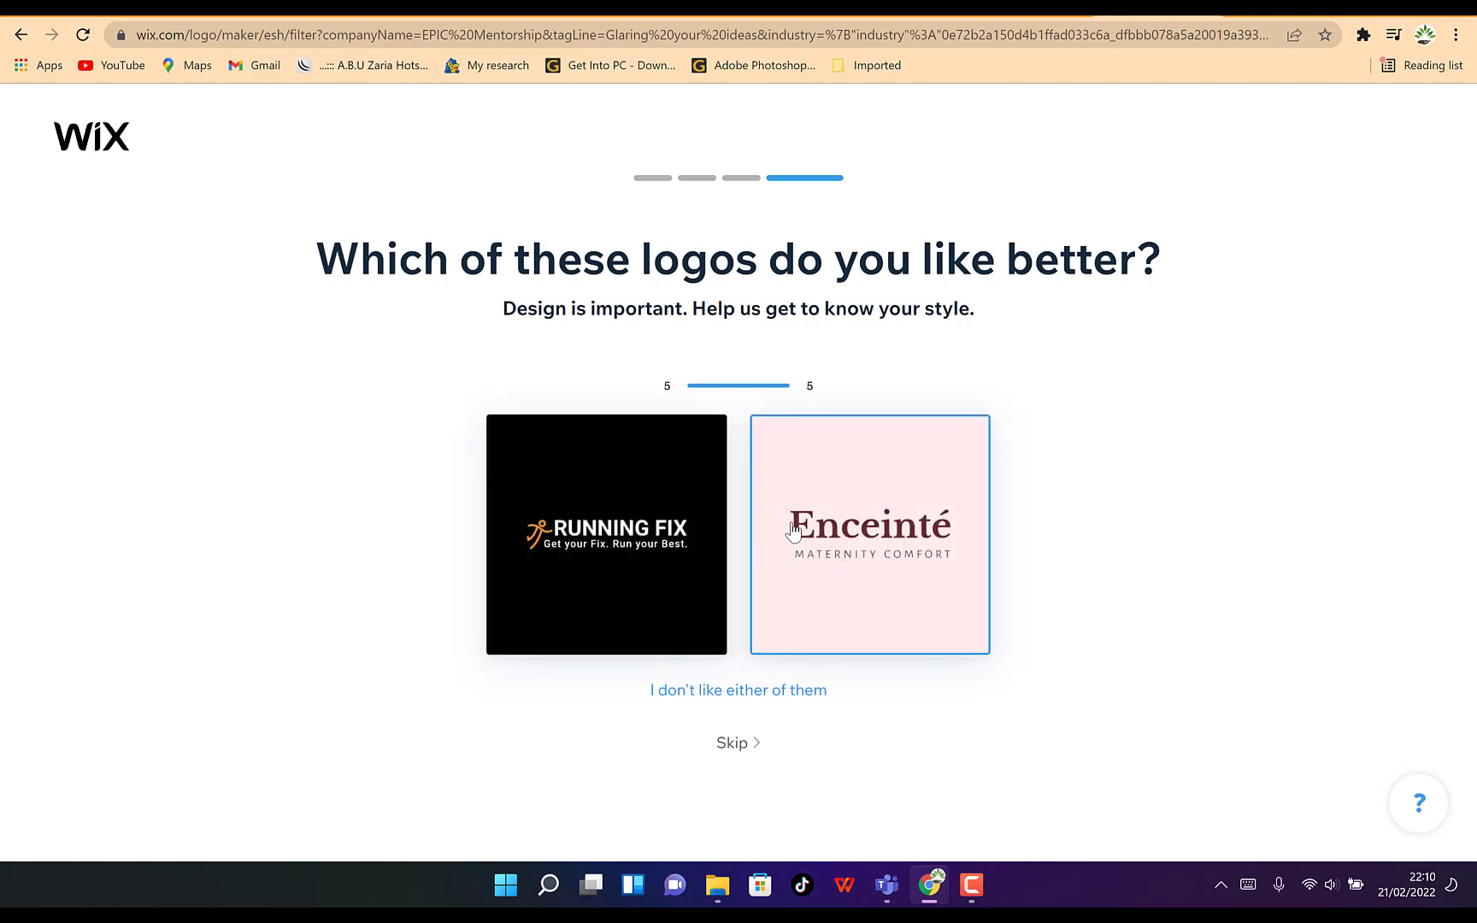
pyautogui.click(799, 528)
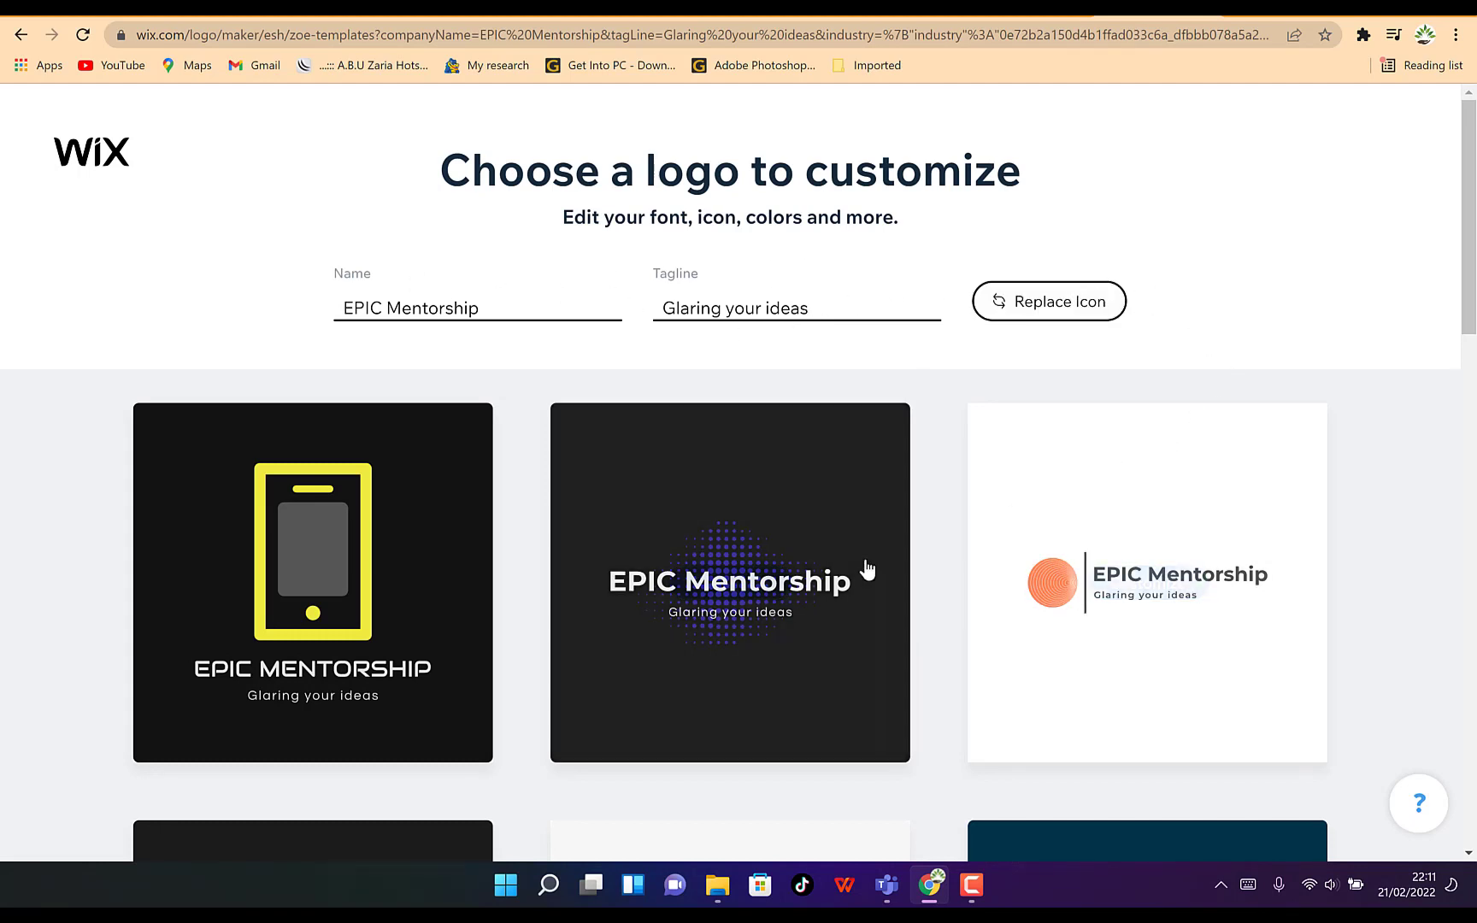
# Browse the logo templates, loading more designs, and choose the orange circle logo with a vertical divider to customize
pyautogui.scroll(-2, 861, 613)
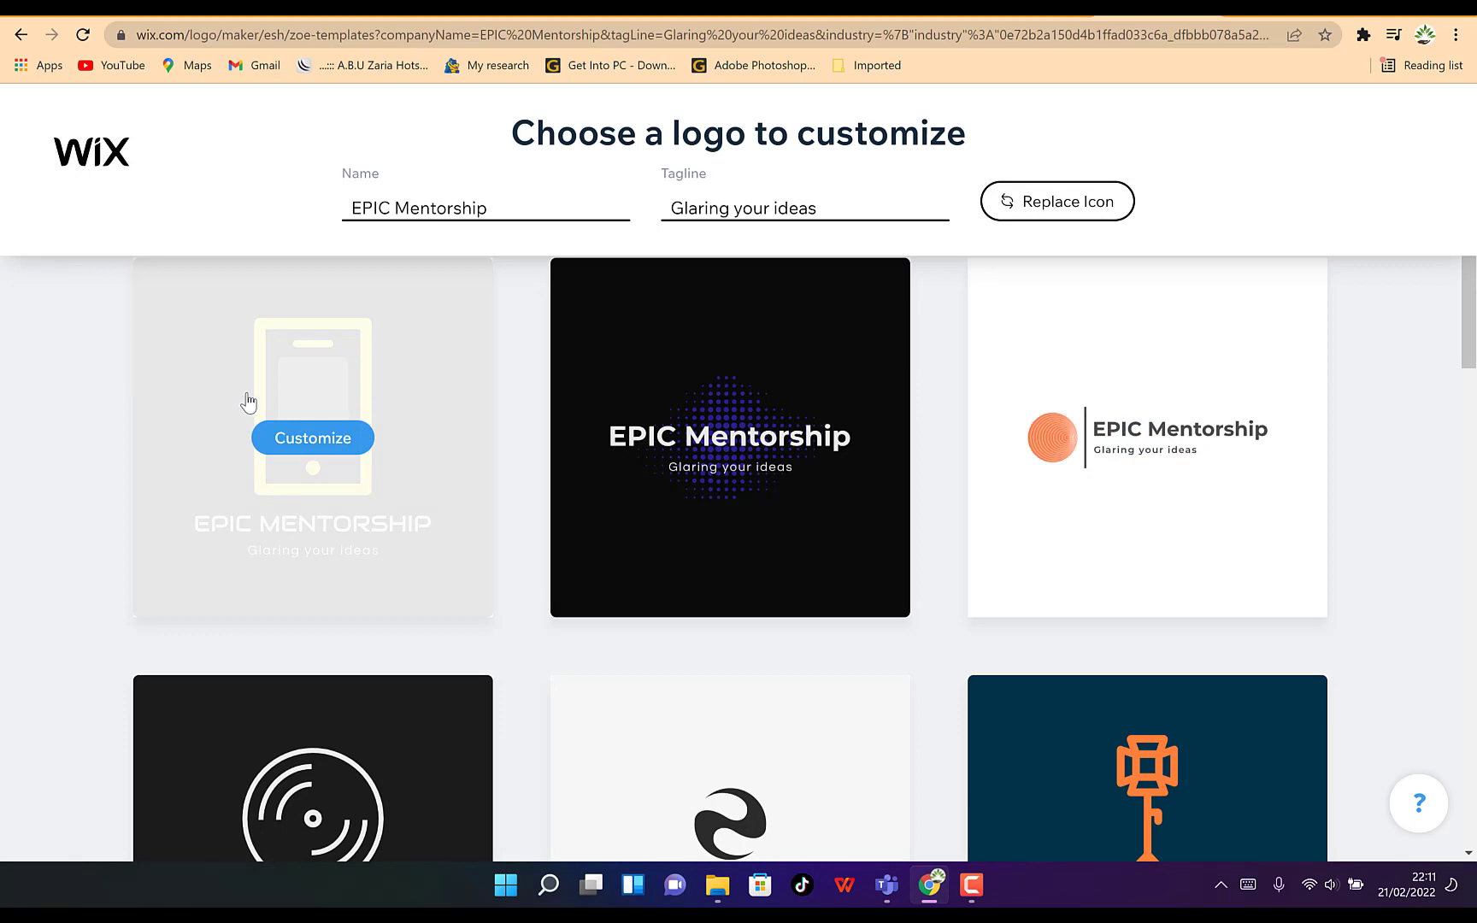
pyautogui.scroll(-4, 636, 416)
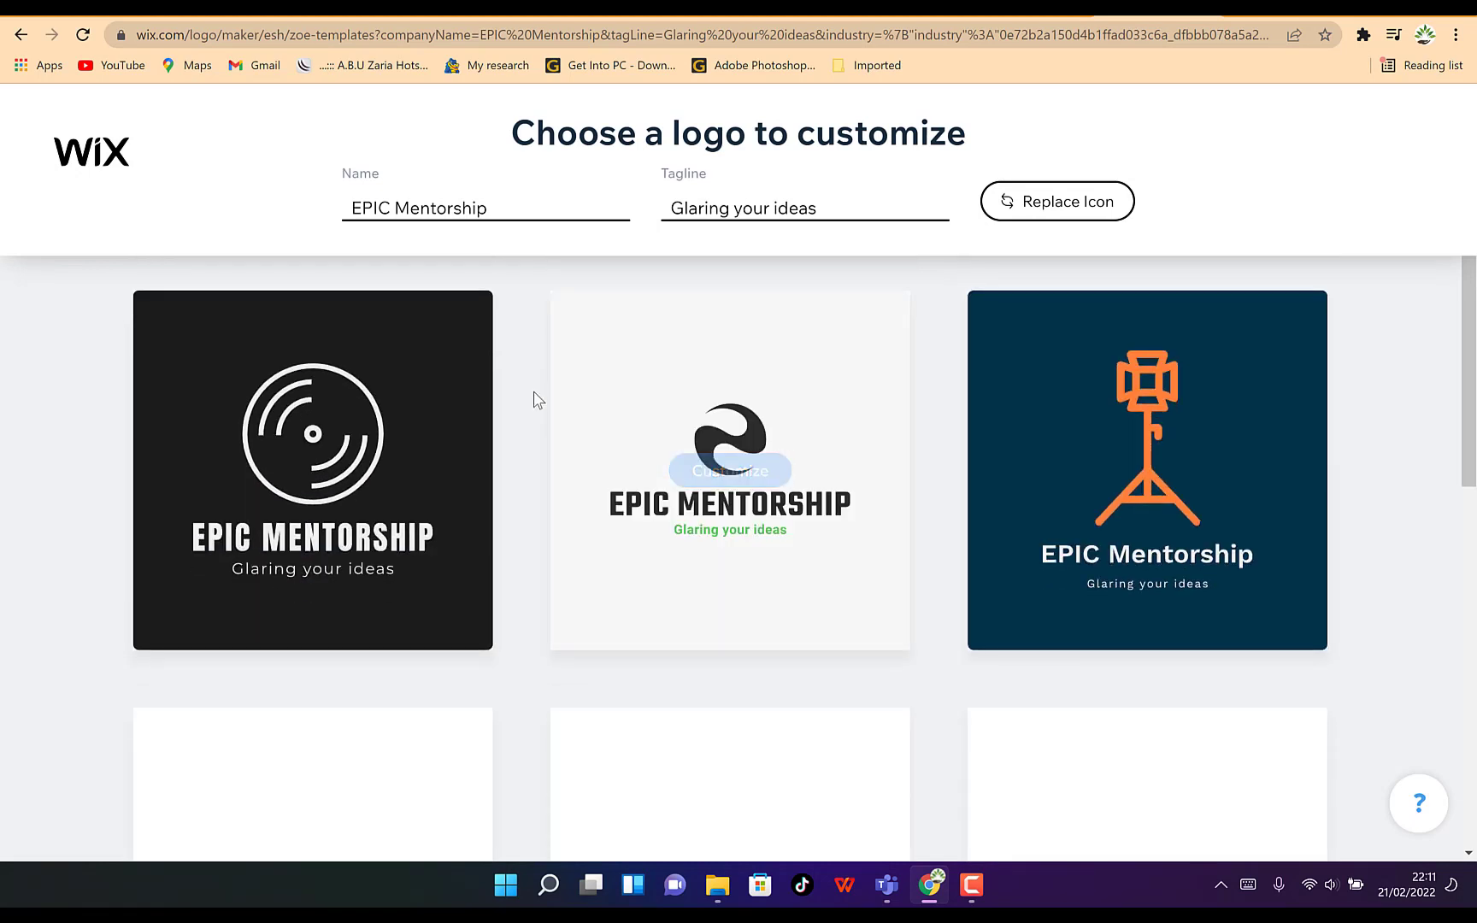
pyautogui.scroll(-3, 550, 488)
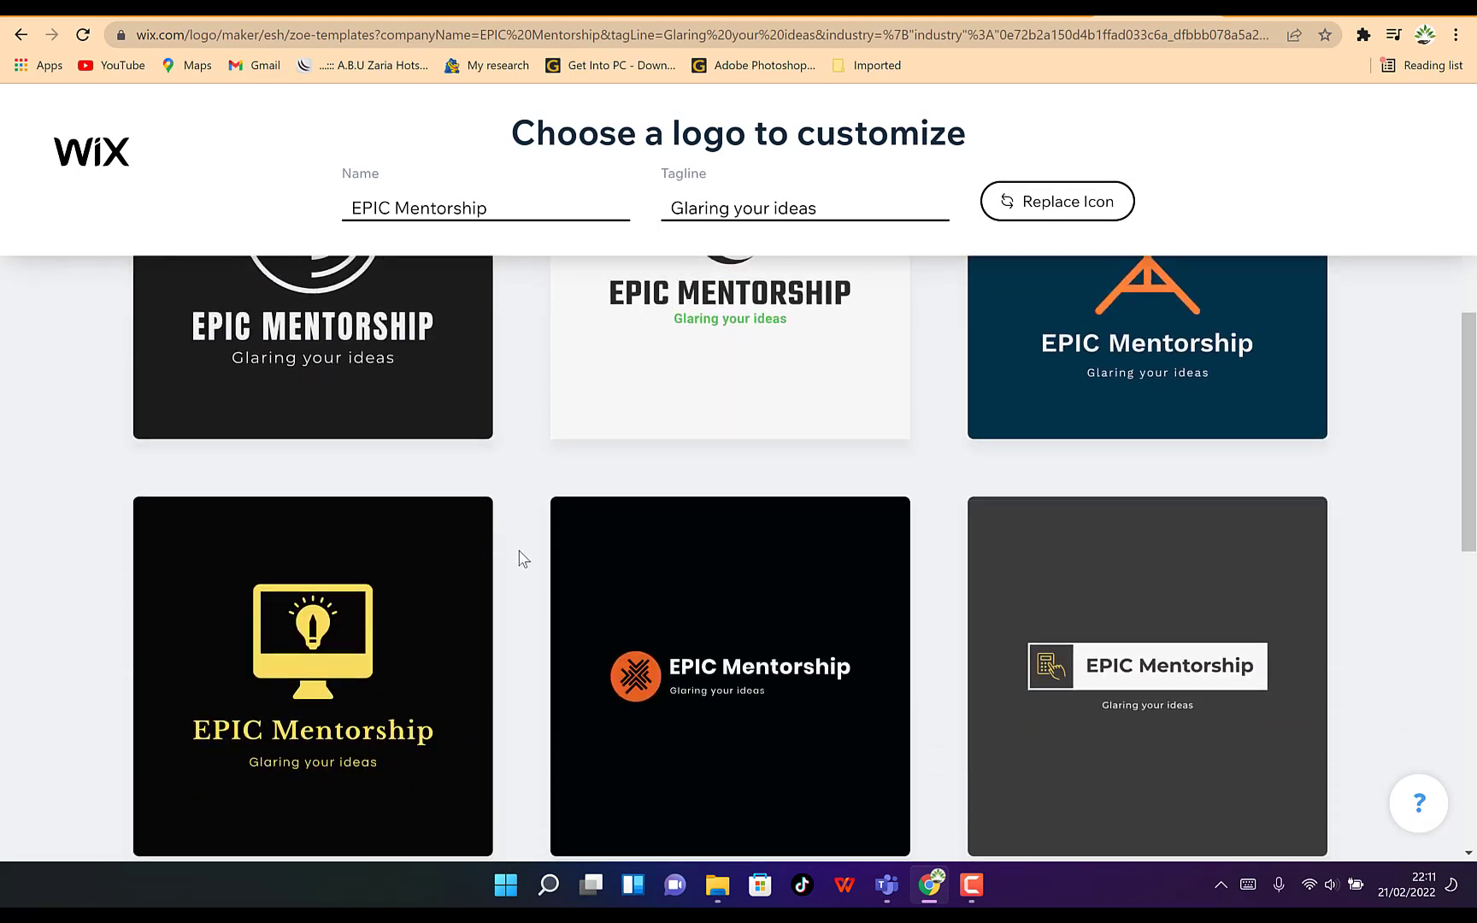
pyautogui.scroll(-3, 524, 558)
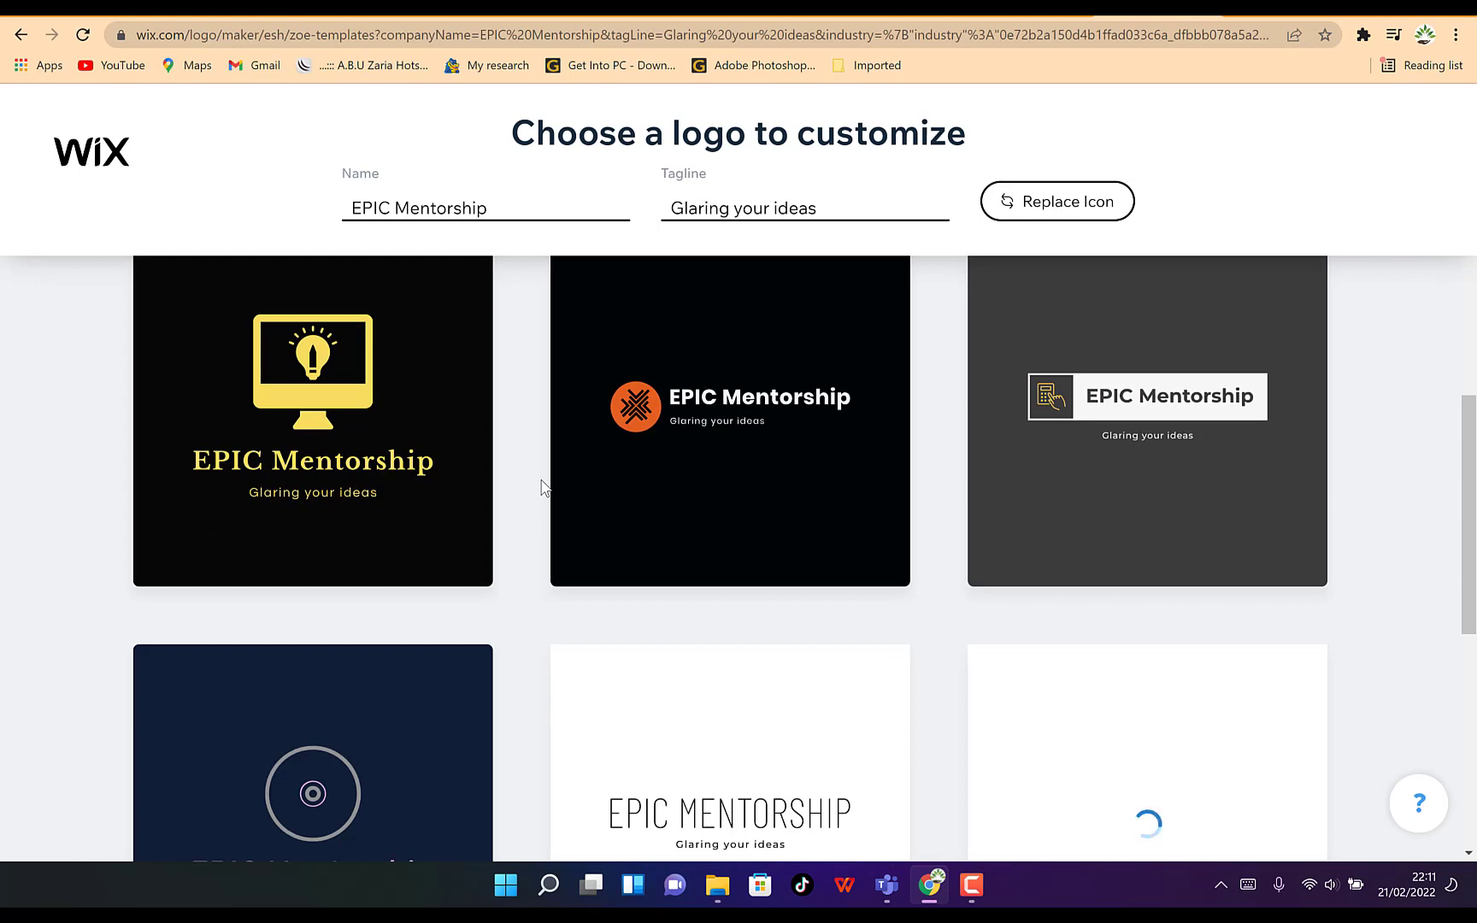
pyautogui.scroll(-3, 541, 500)
pyautogui.scroll(-1, 538, 510)
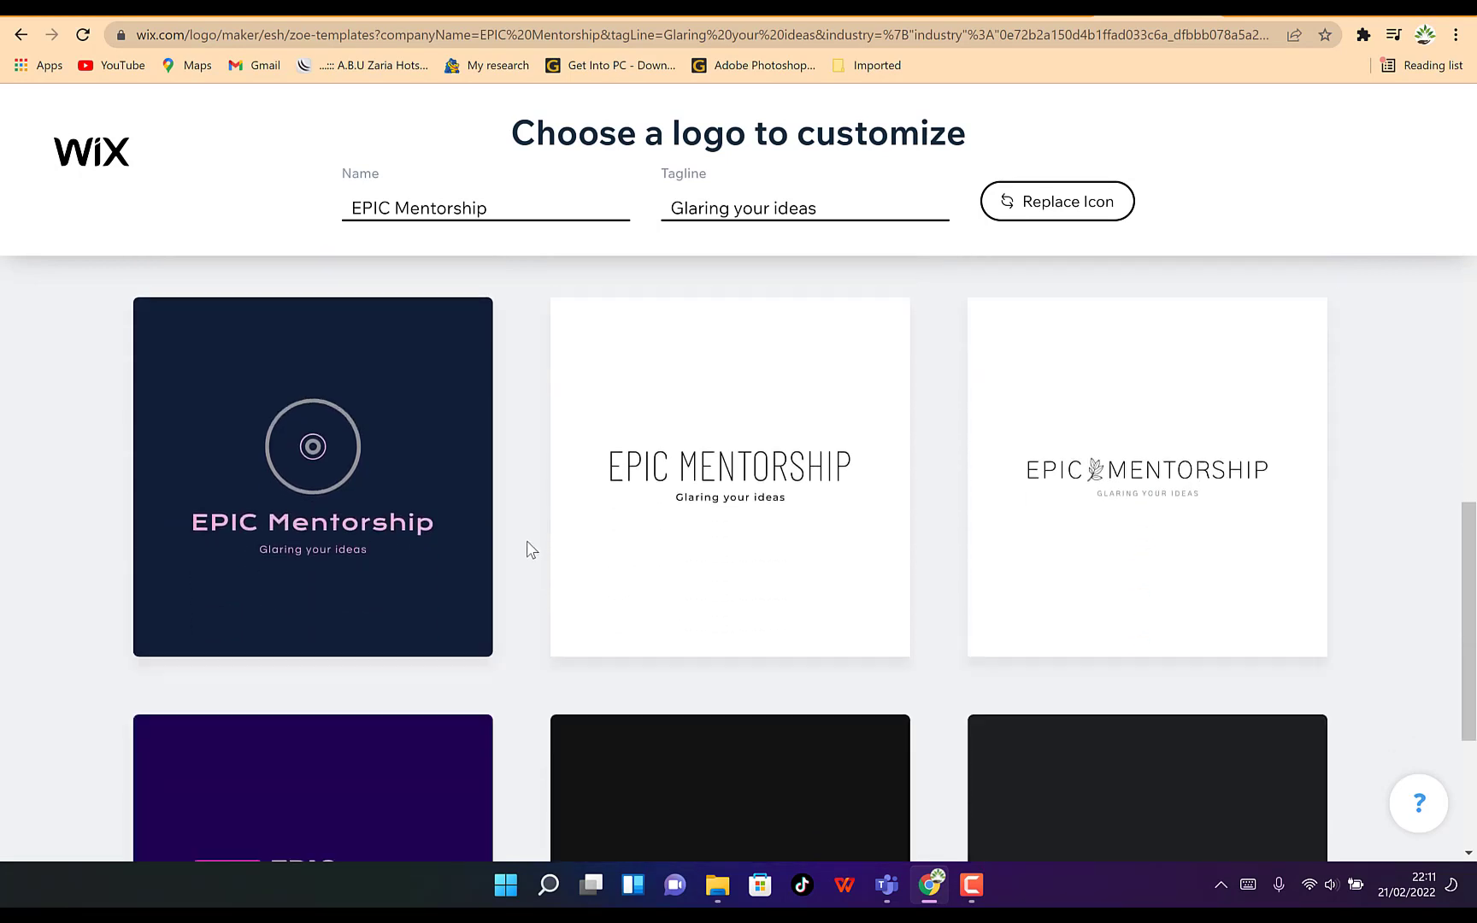
pyautogui.scroll(-3, 532, 535)
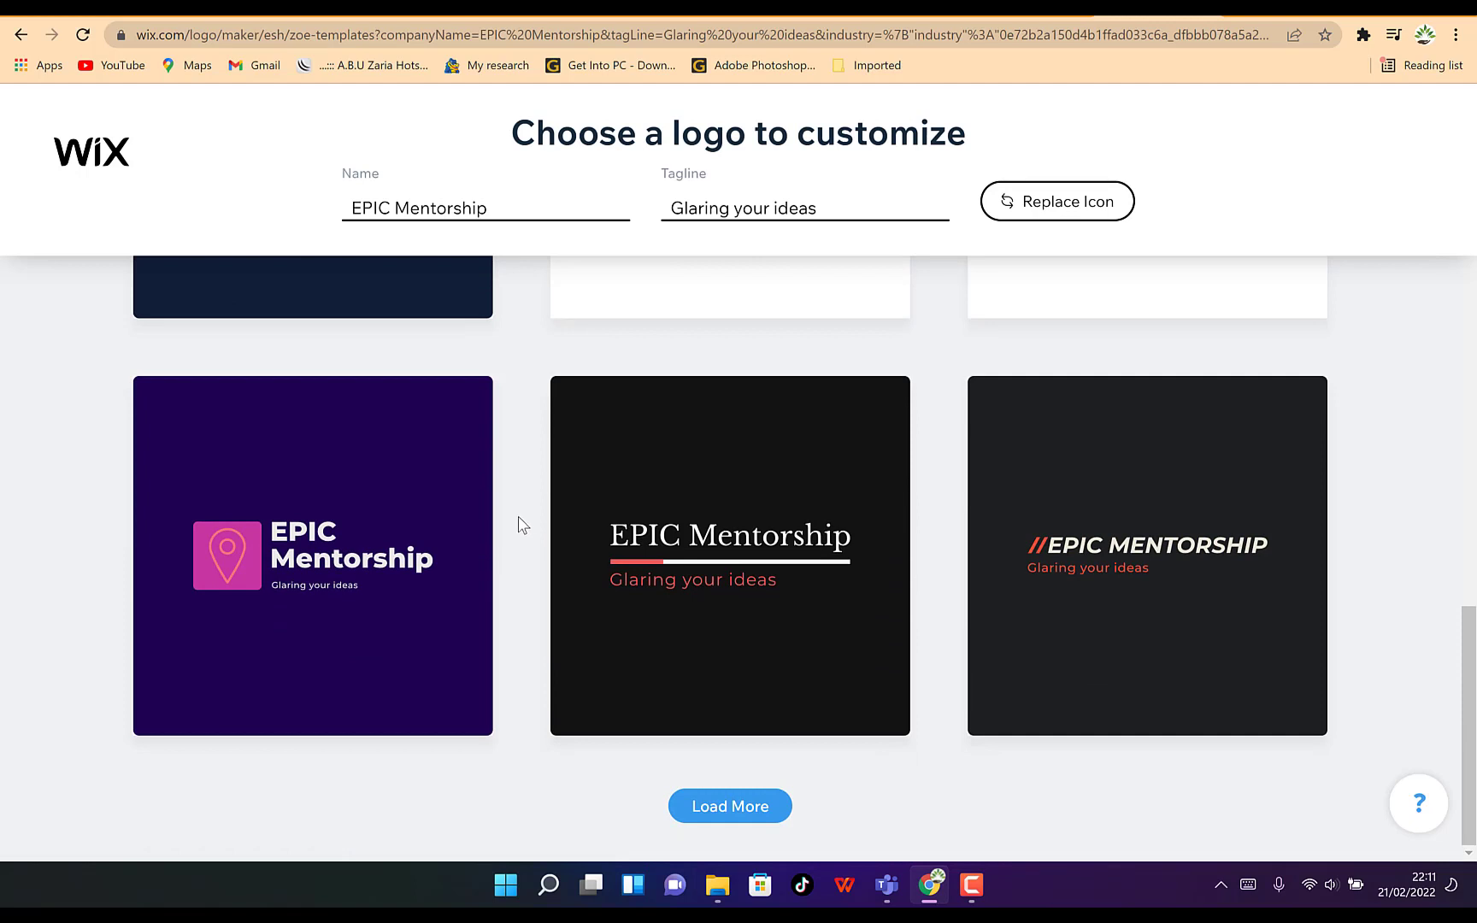
pyautogui.click(733, 807)
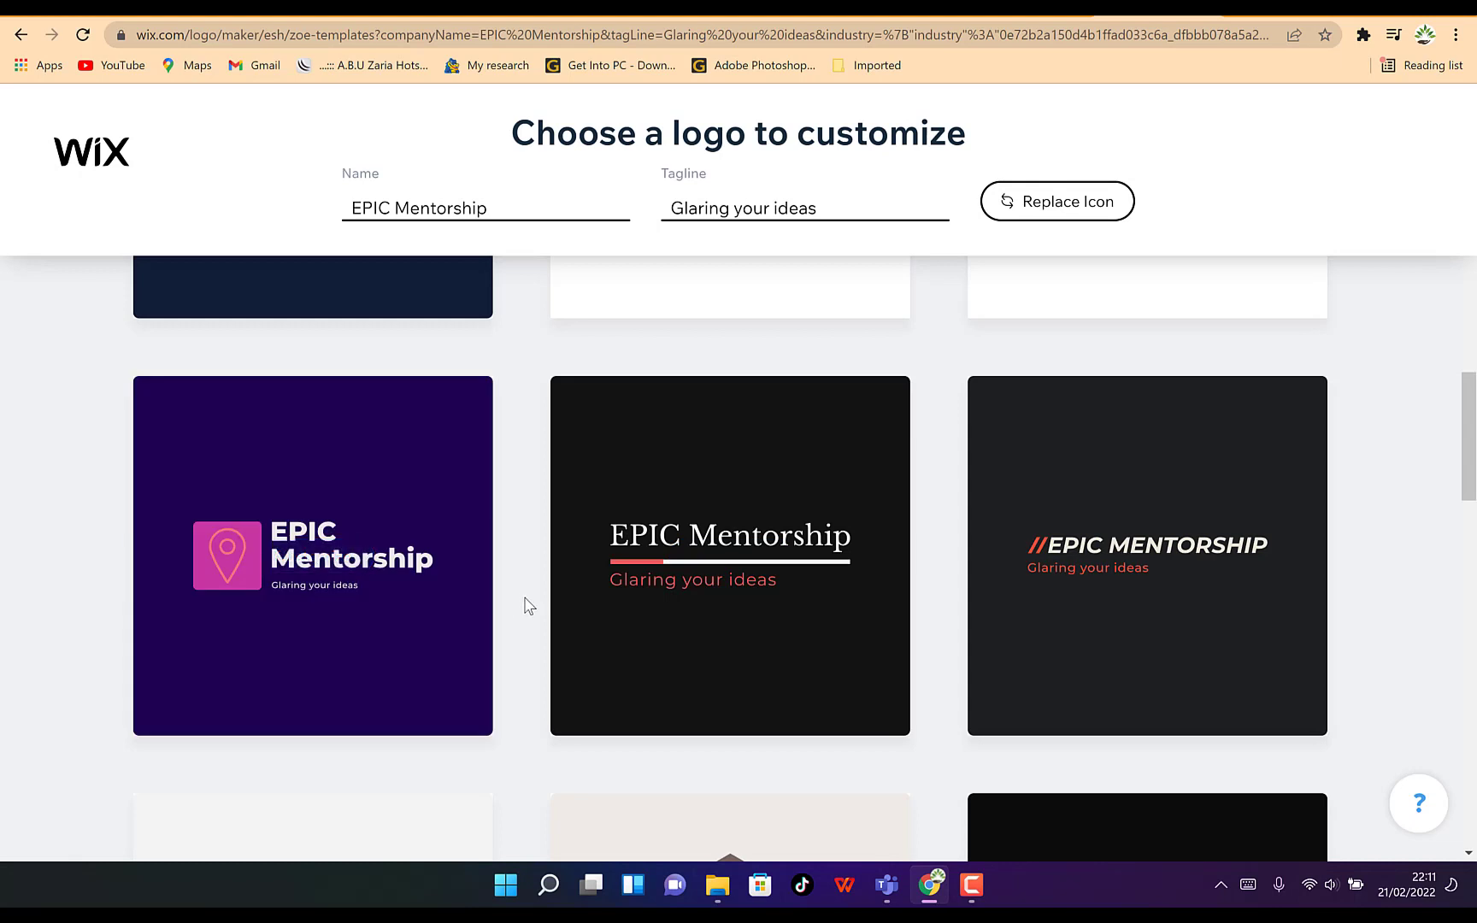
pyautogui.scroll(-5, 524, 607)
pyautogui.scroll(-5, 530, 609)
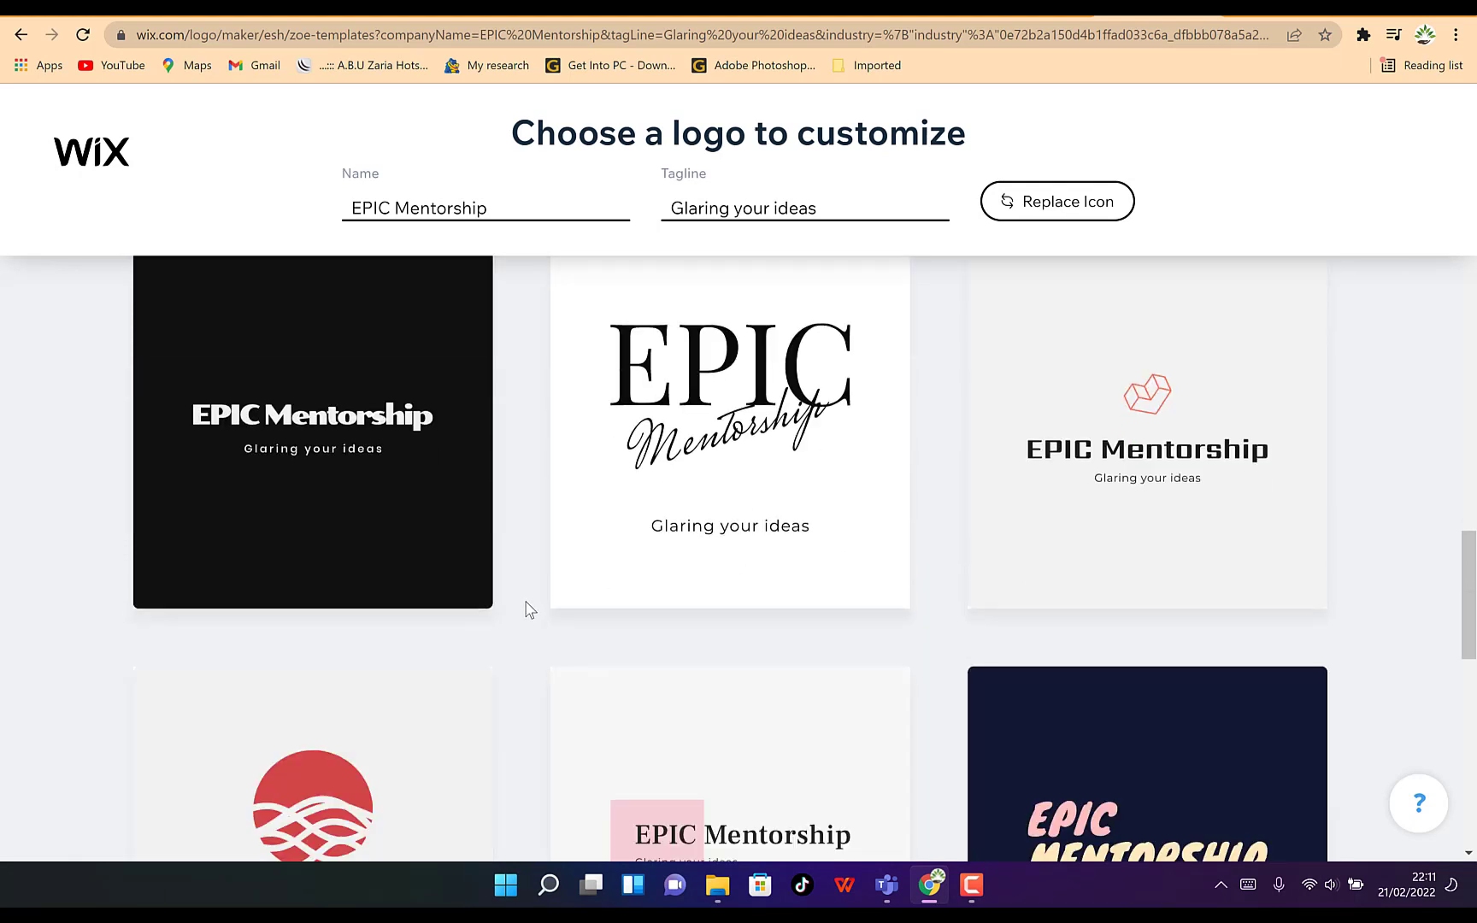
pyautogui.scroll(-5, 529, 609)
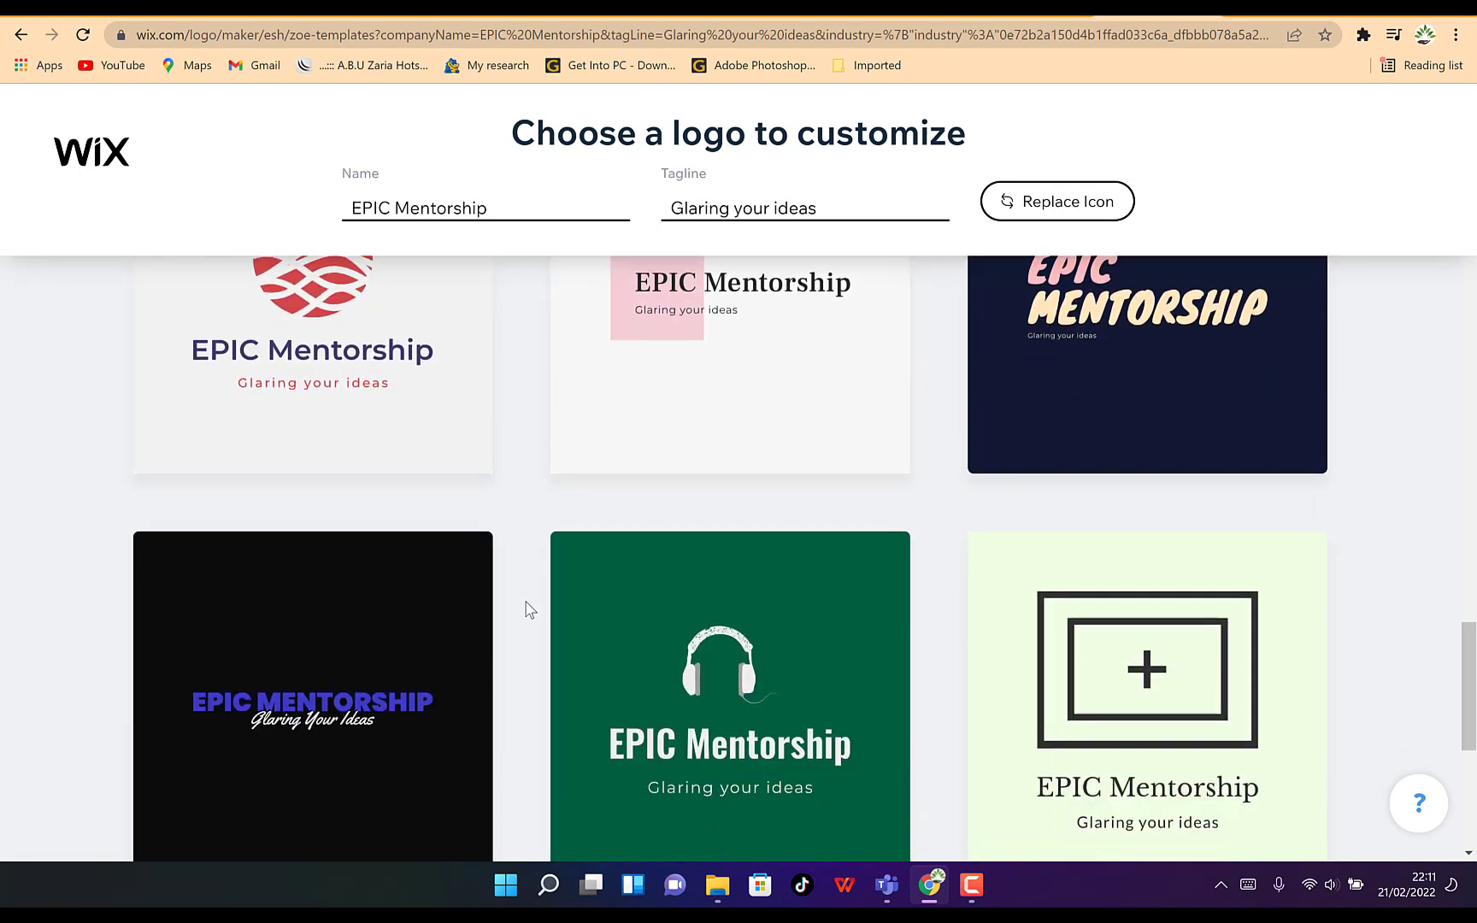
pyautogui.scroll(-6, 529, 609)
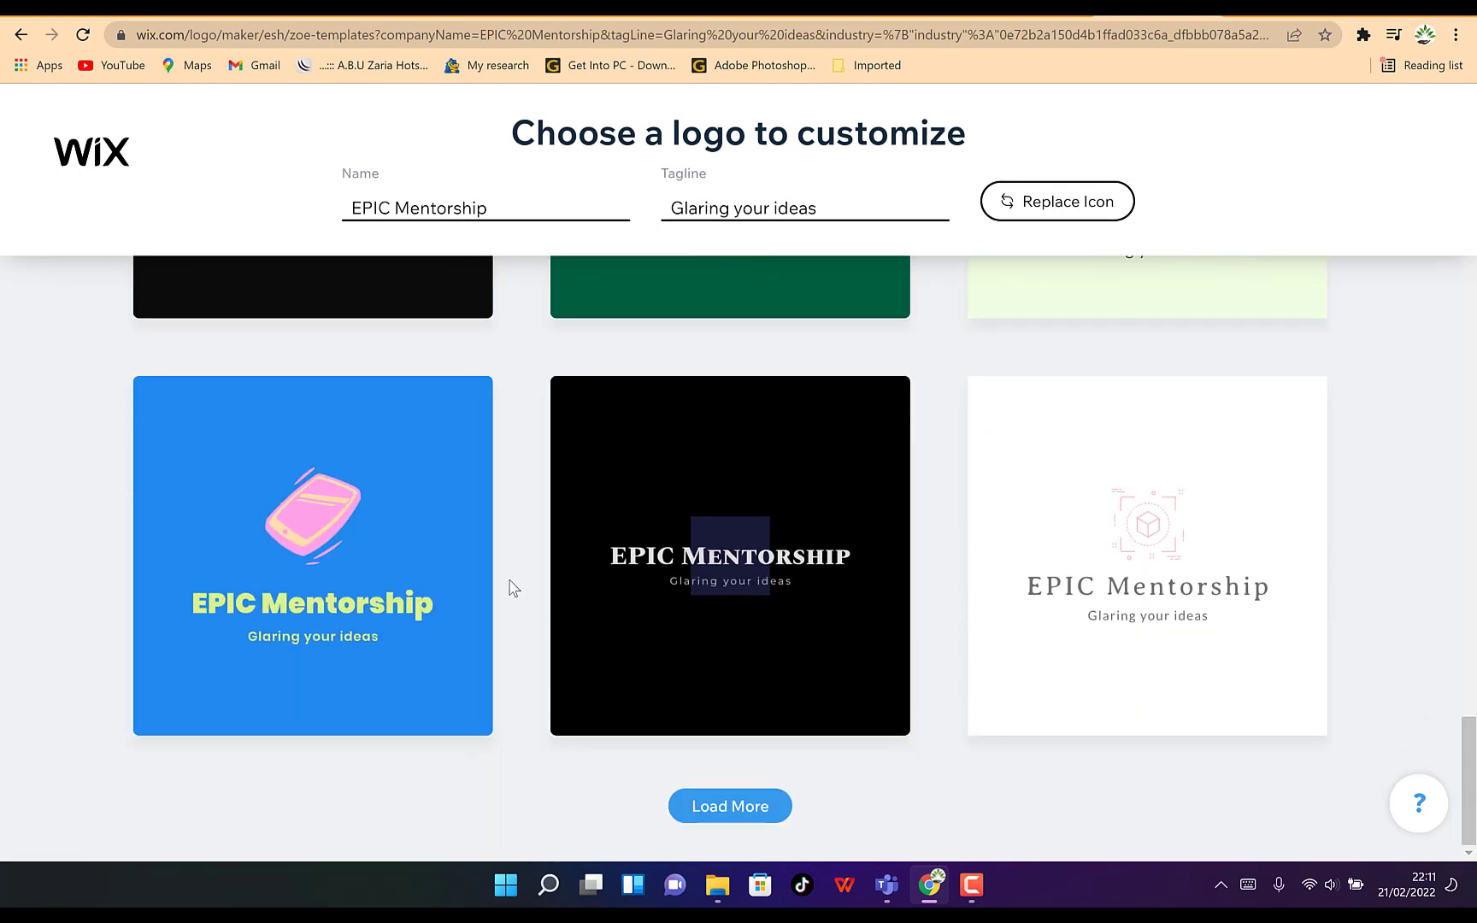
pyautogui.scroll(15, 508, 589)
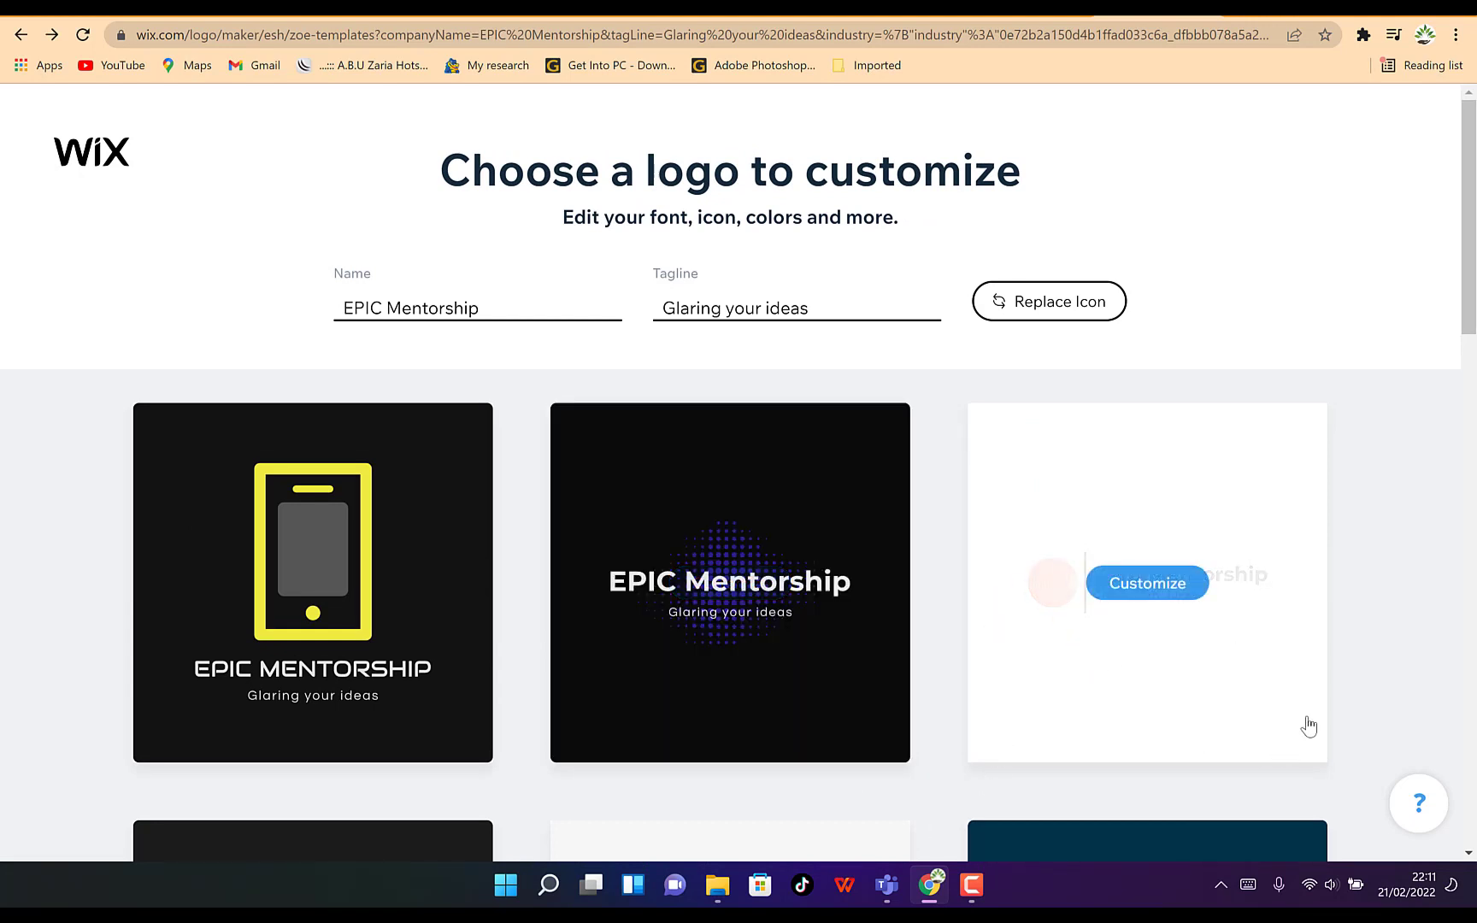
pyautogui.click(1167, 597)
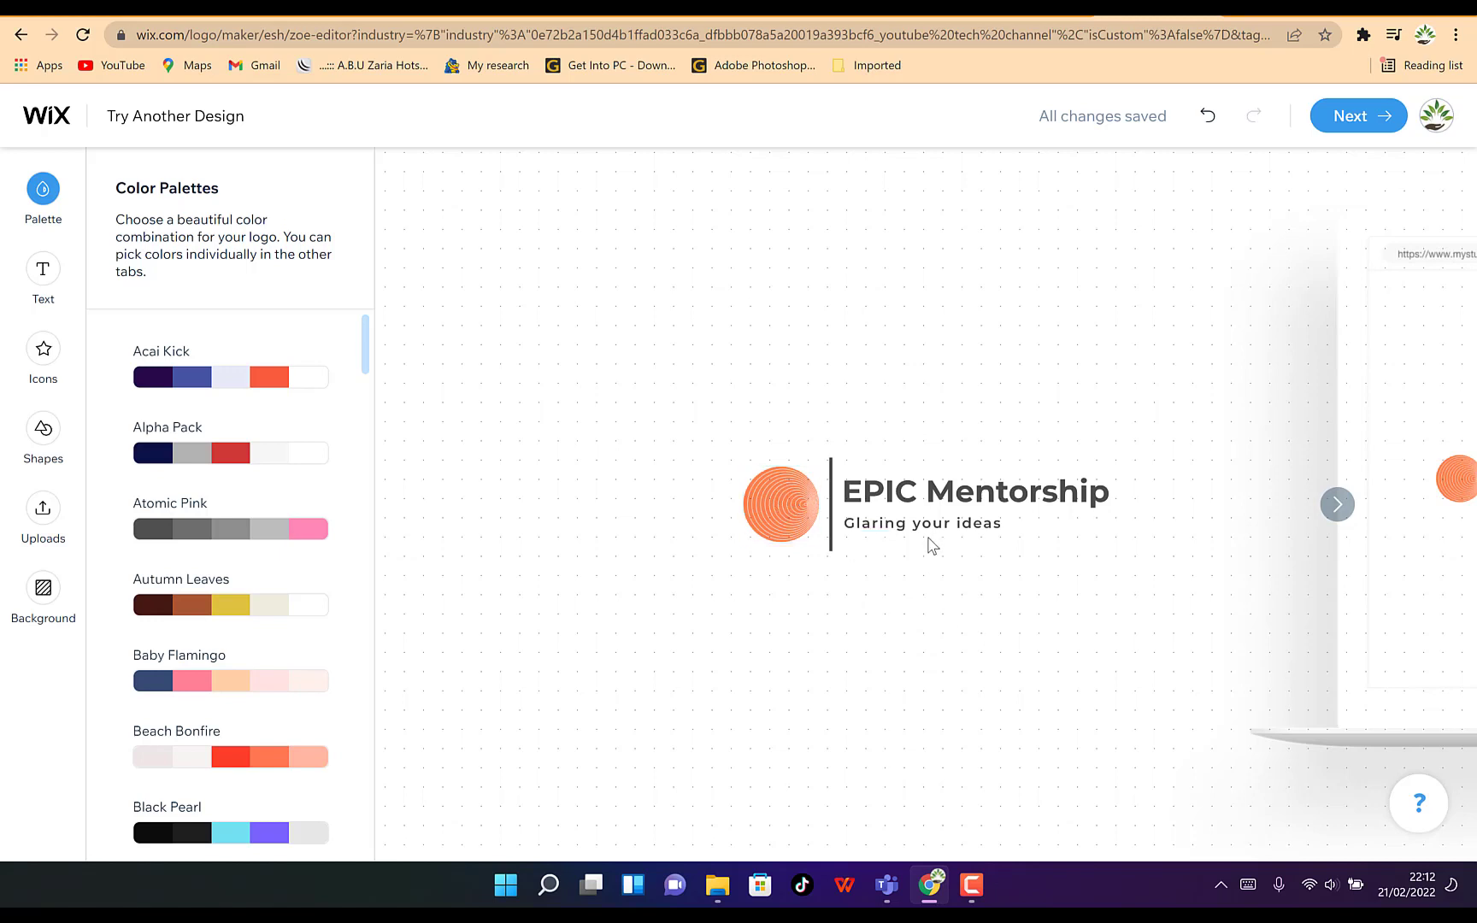
# Look through the available color palettes
pyautogui.click(248, 389)
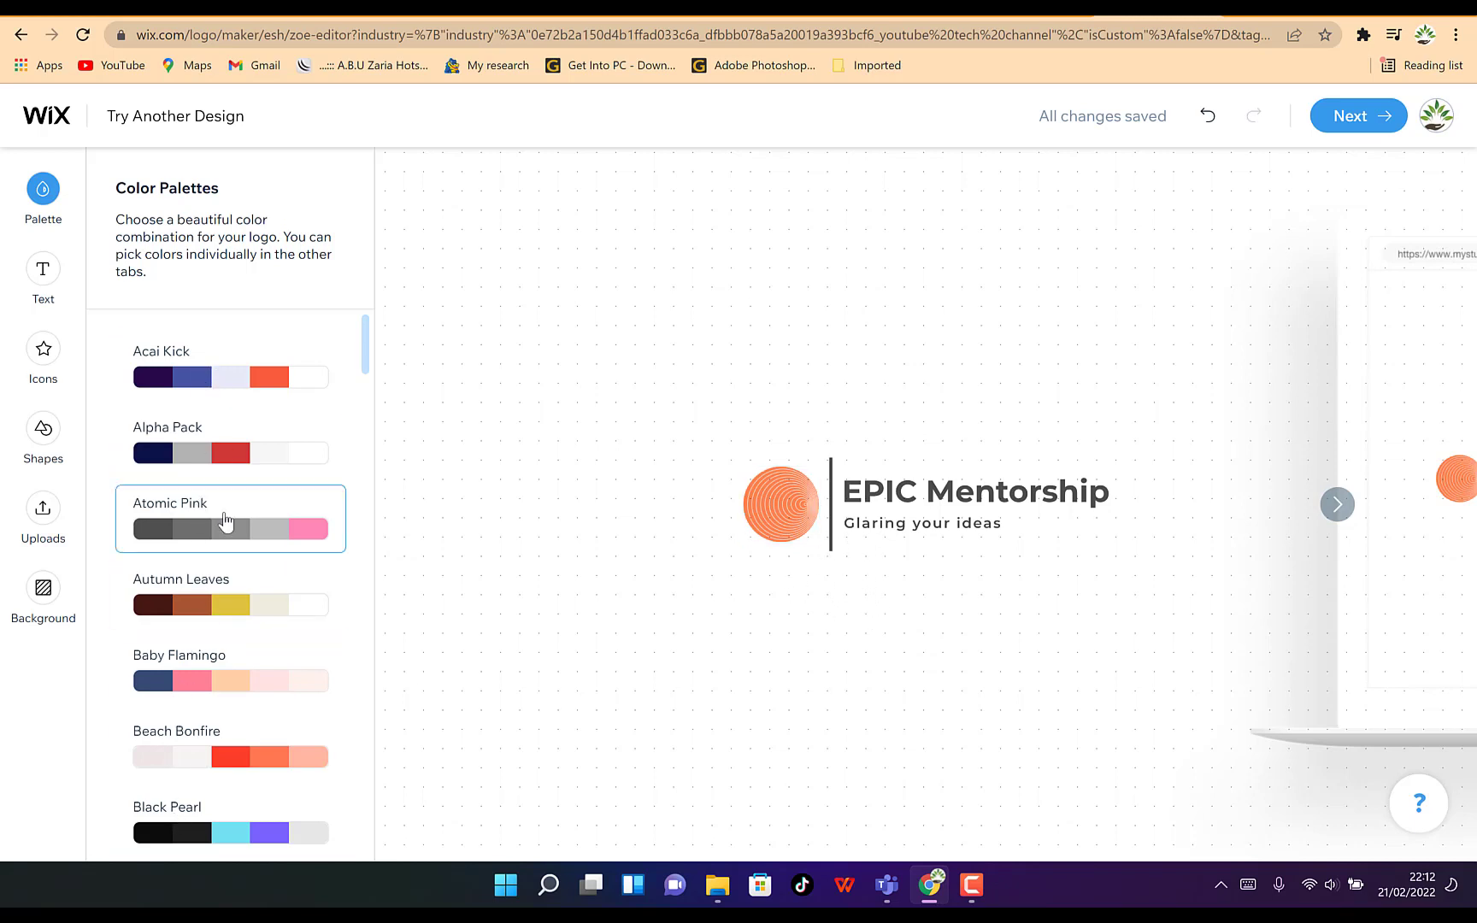
pyautogui.scroll(-8, 218, 530)
pyautogui.scroll(-5, 214, 582)
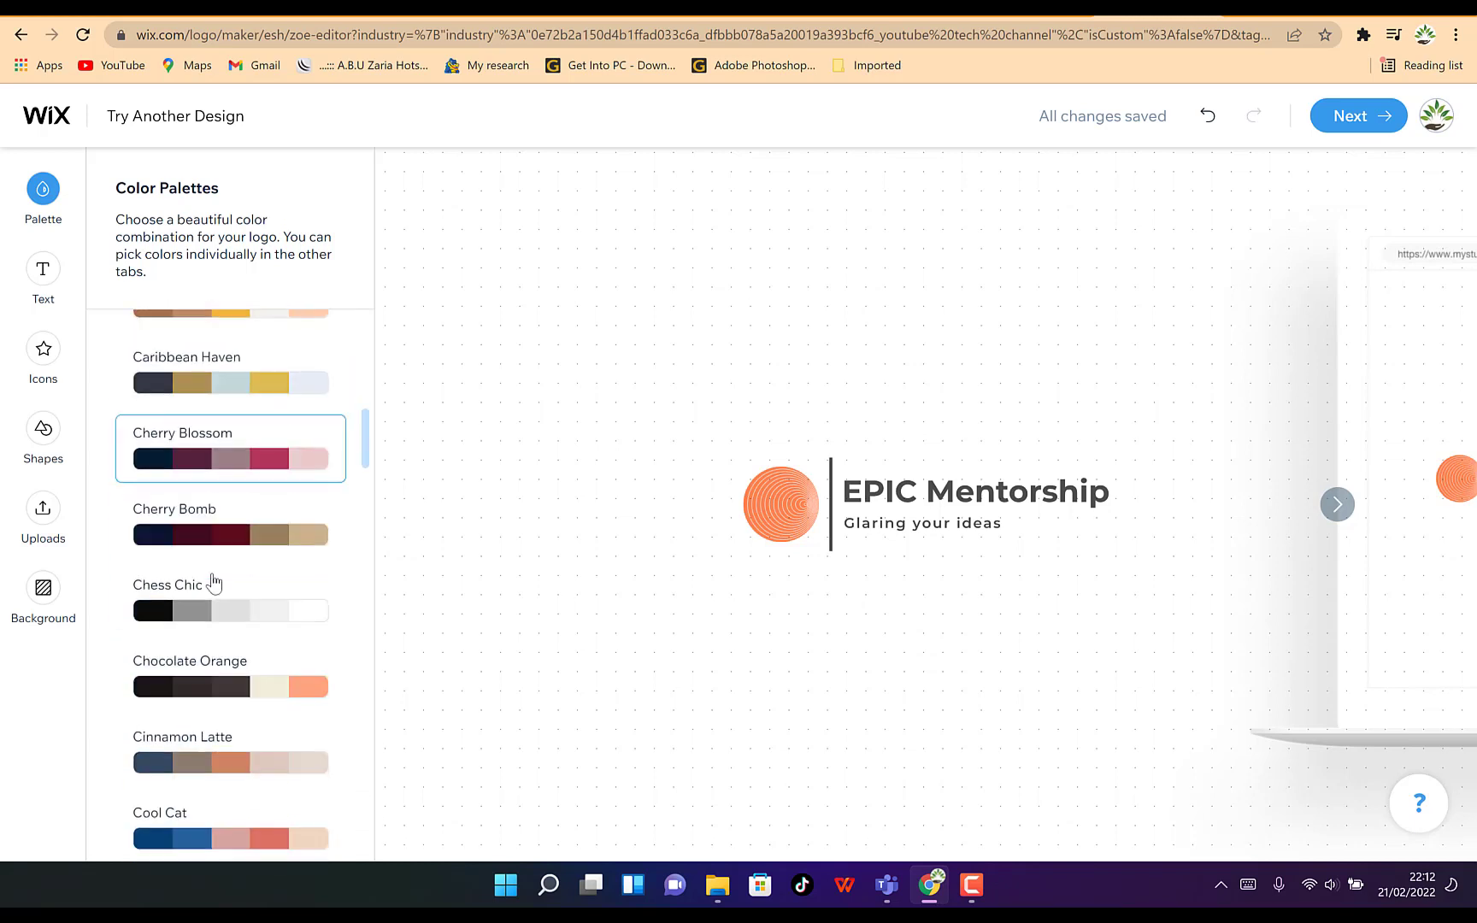
pyautogui.scroll(-4, 231, 536)
pyautogui.scroll(-5, 227, 557)
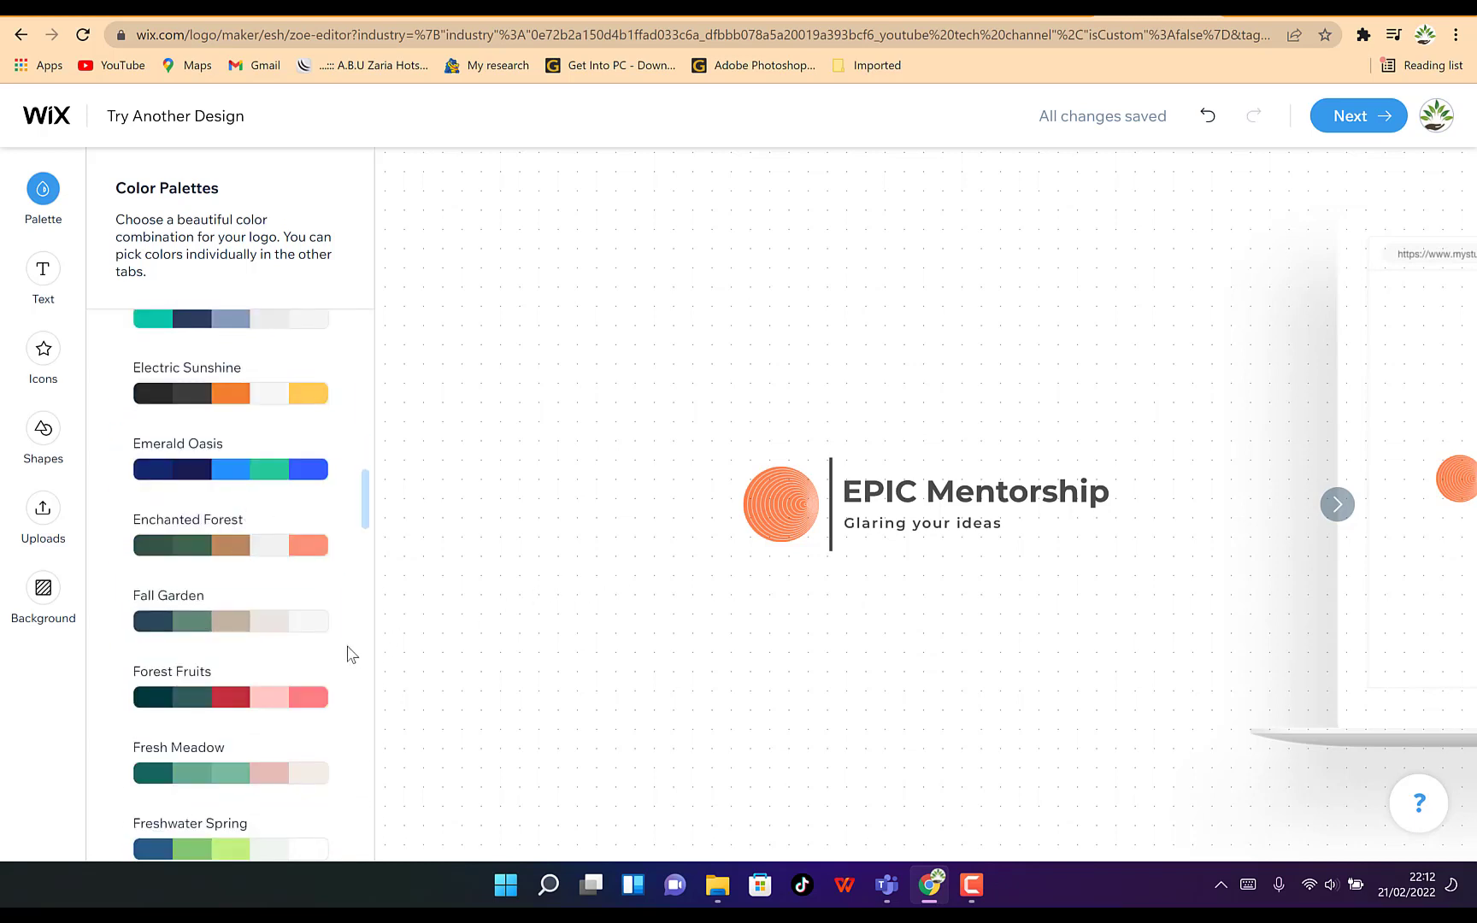
# Set the logo's background color to FDFDFD
pyautogui.click(45, 598)
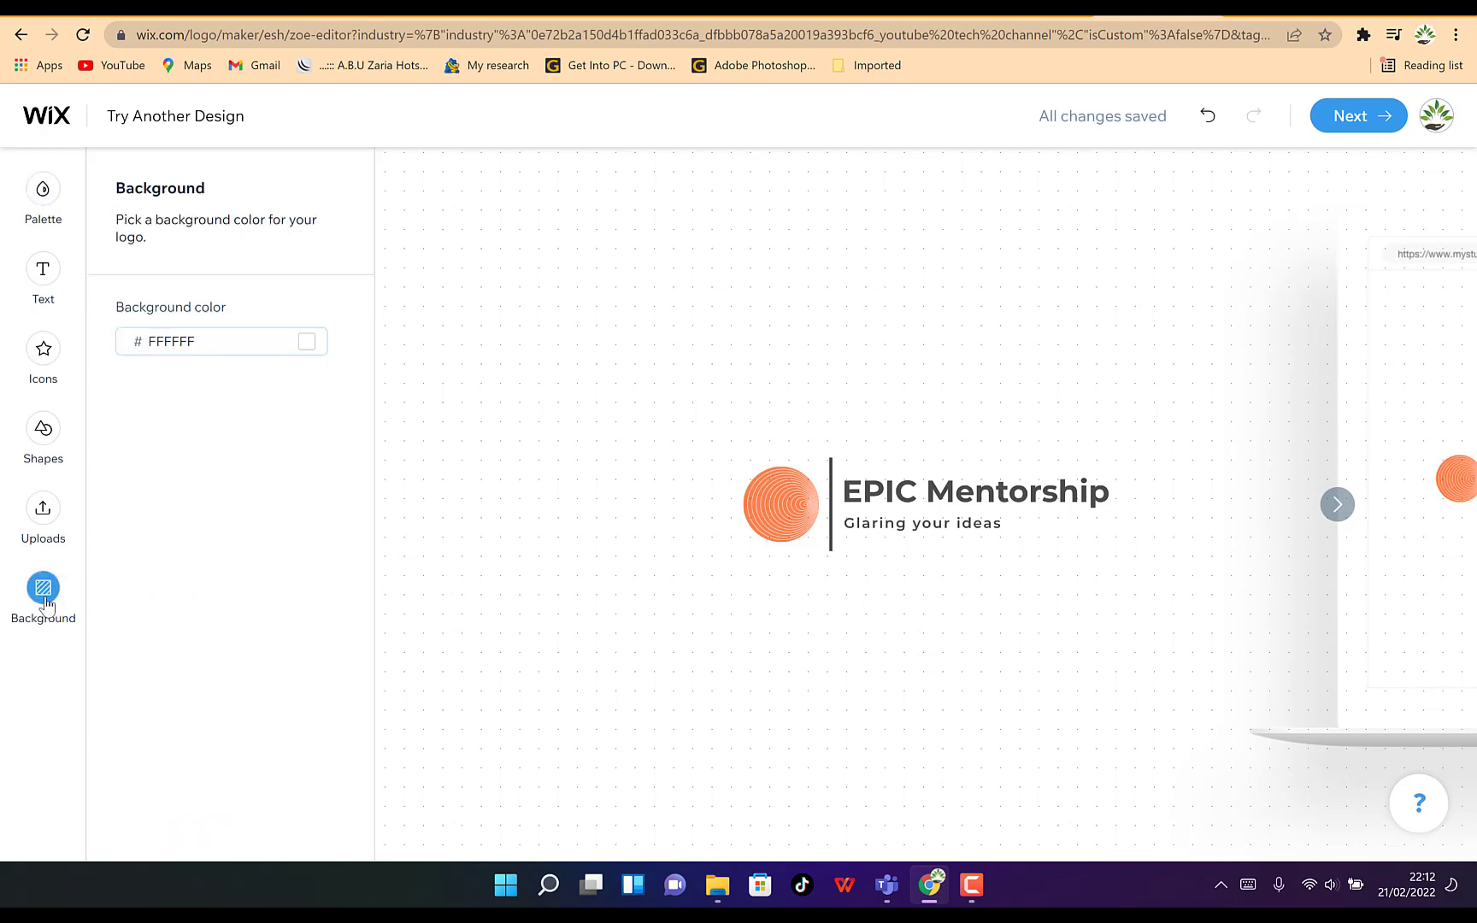
pyautogui.click(307, 343)
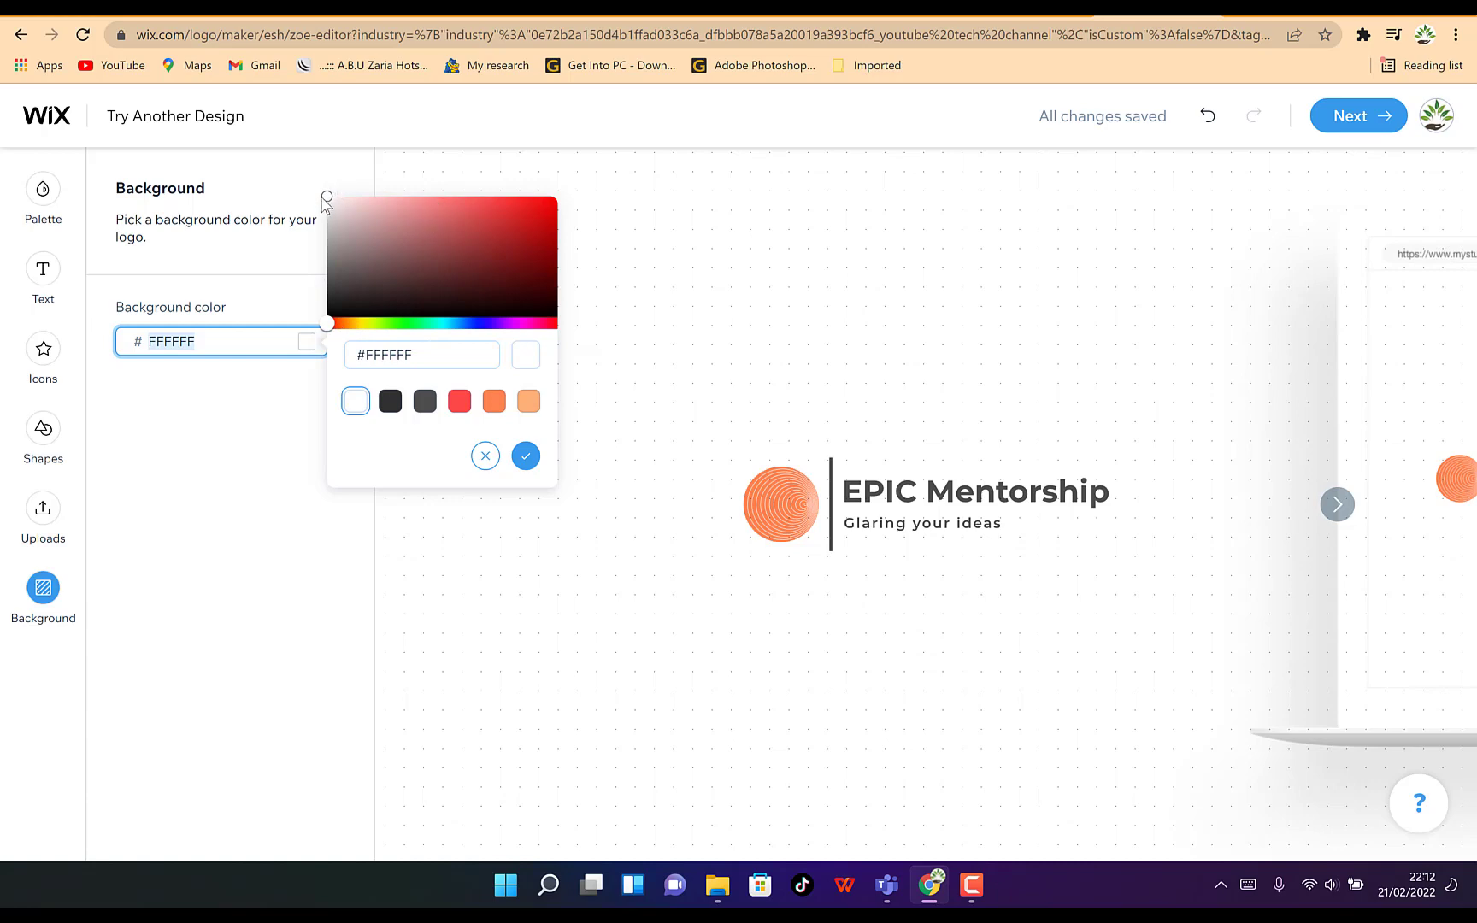
pyautogui.moveTo(327, 201)
pyautogui.mouseDown()
pyautogui.moveTo(462, 224)
pyautogui.moveTo(412, 215)
pyautogui.moveTo(441, 224)
pyautogui.mouseUp()
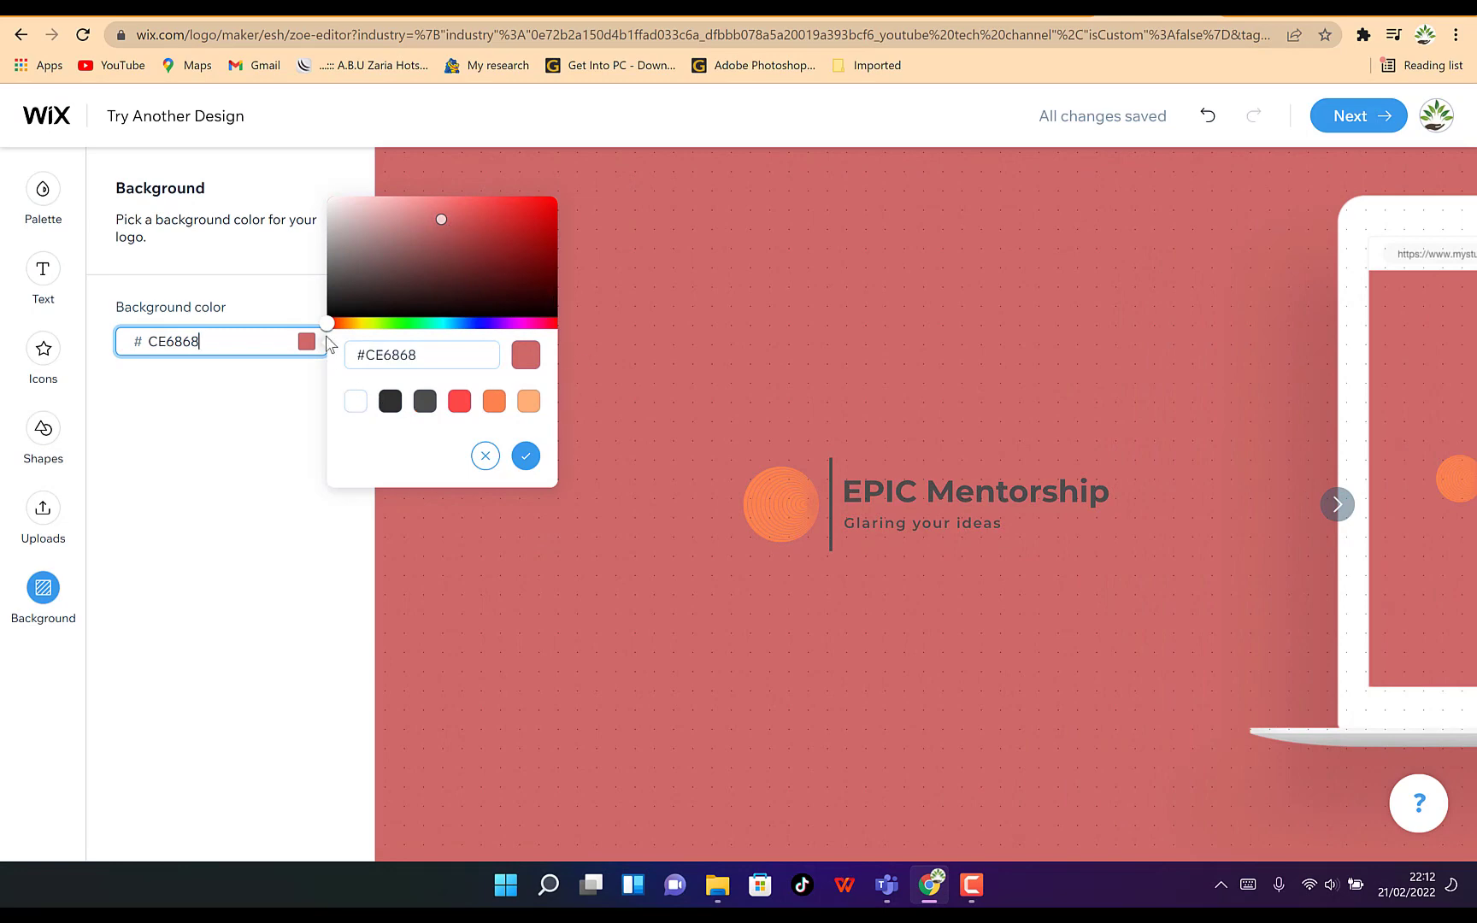
pyautogui.moveTo(326, 327)
pyautogui.mouseDown()
pyautogui.moveTo(475, 343)
pyautogui.moveTo(445, 343)
pyautogui.moveTo(552, 376)
pyautogui.moveTo(329, 329)
pyautogui.mouseUp()
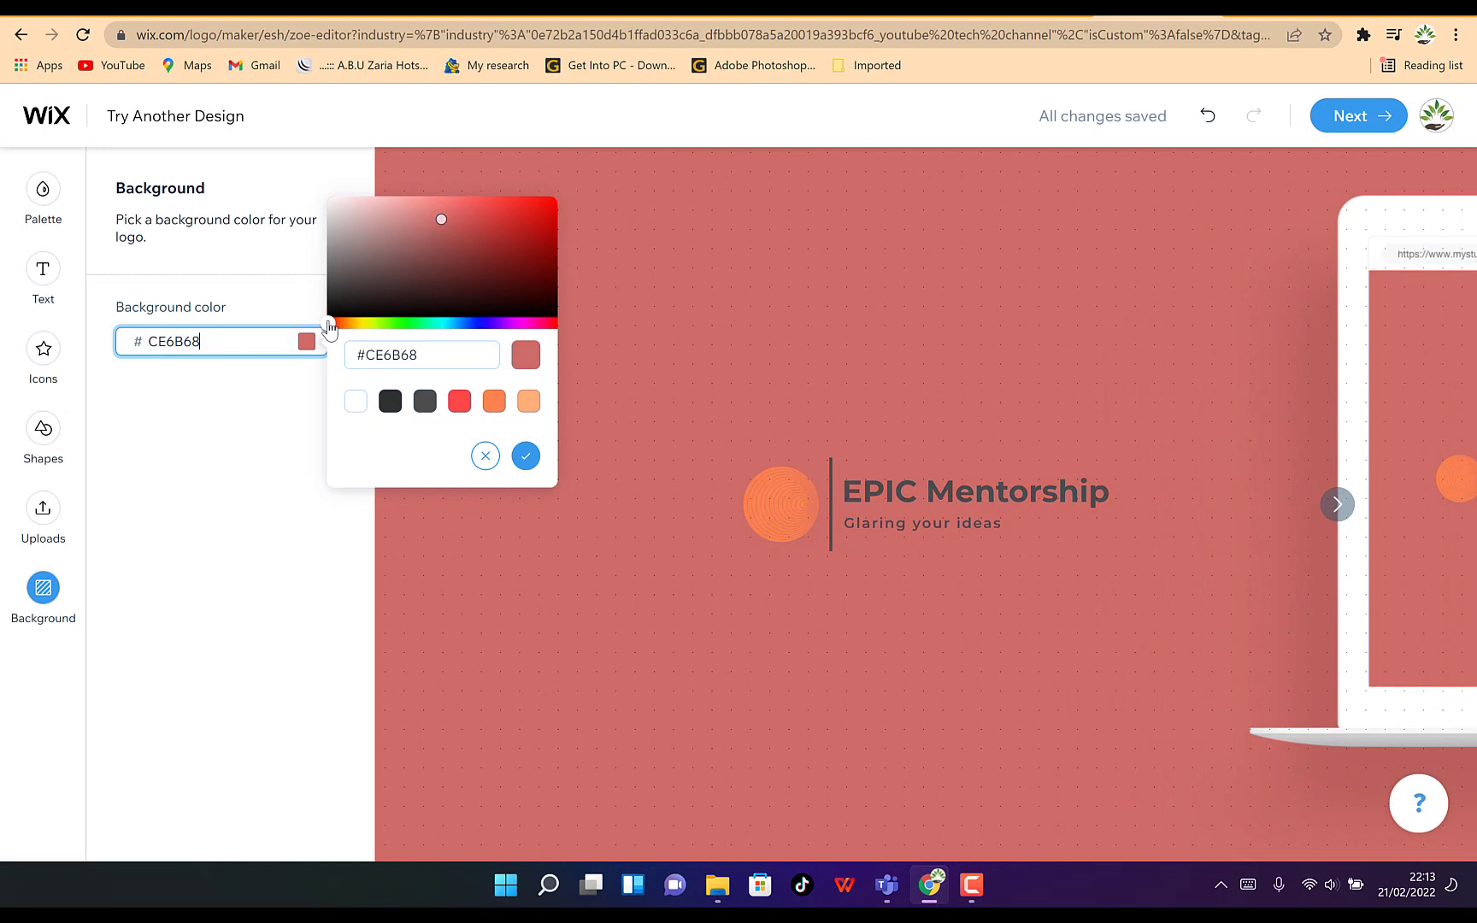
pyautogui.click(329, 198)
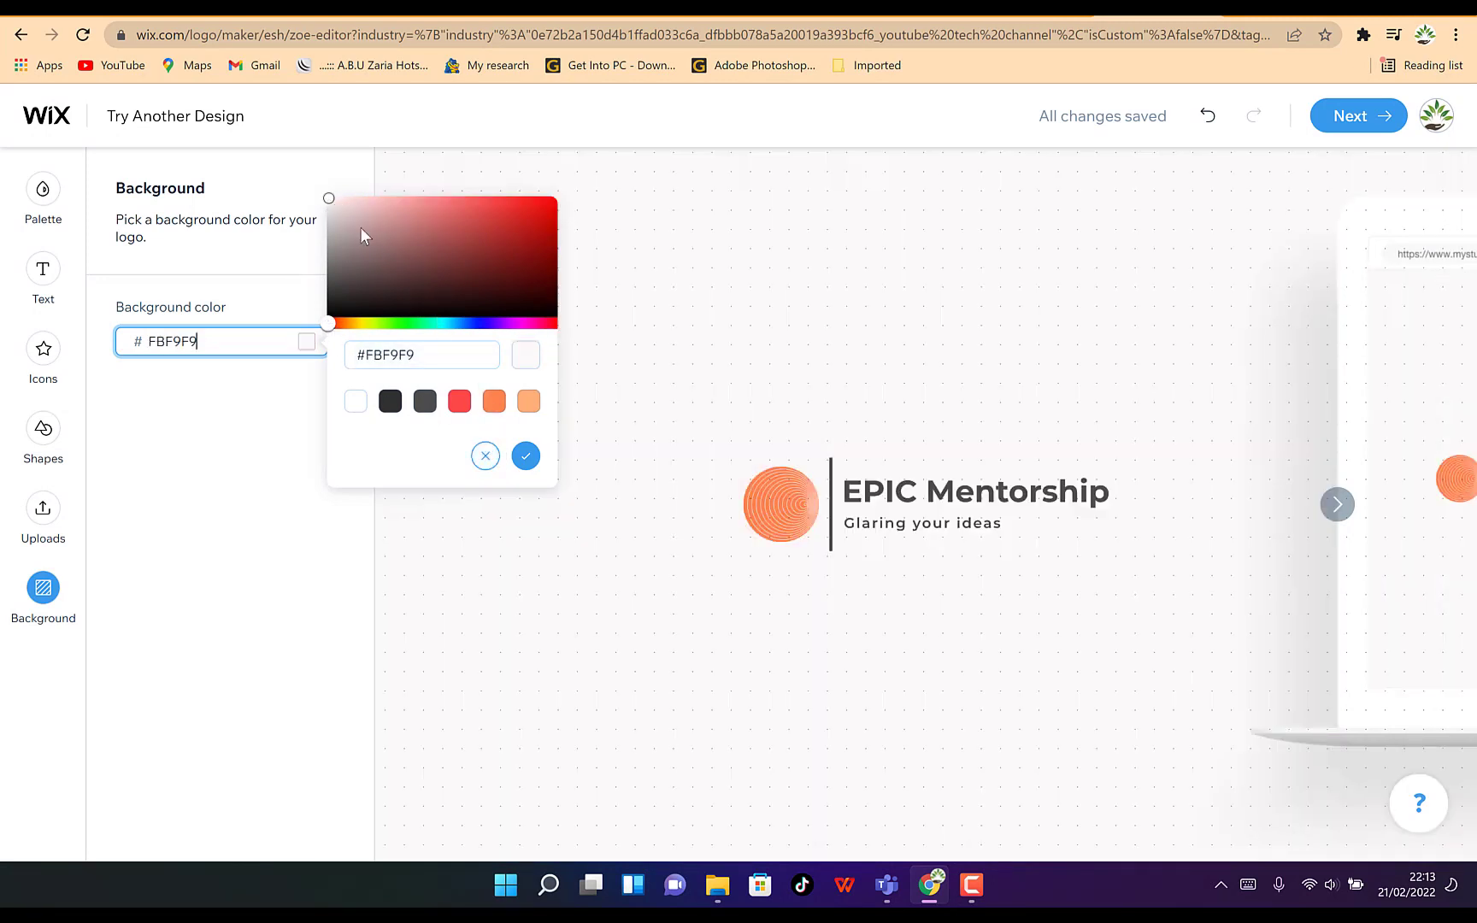
pyautogui.click(328, 198)
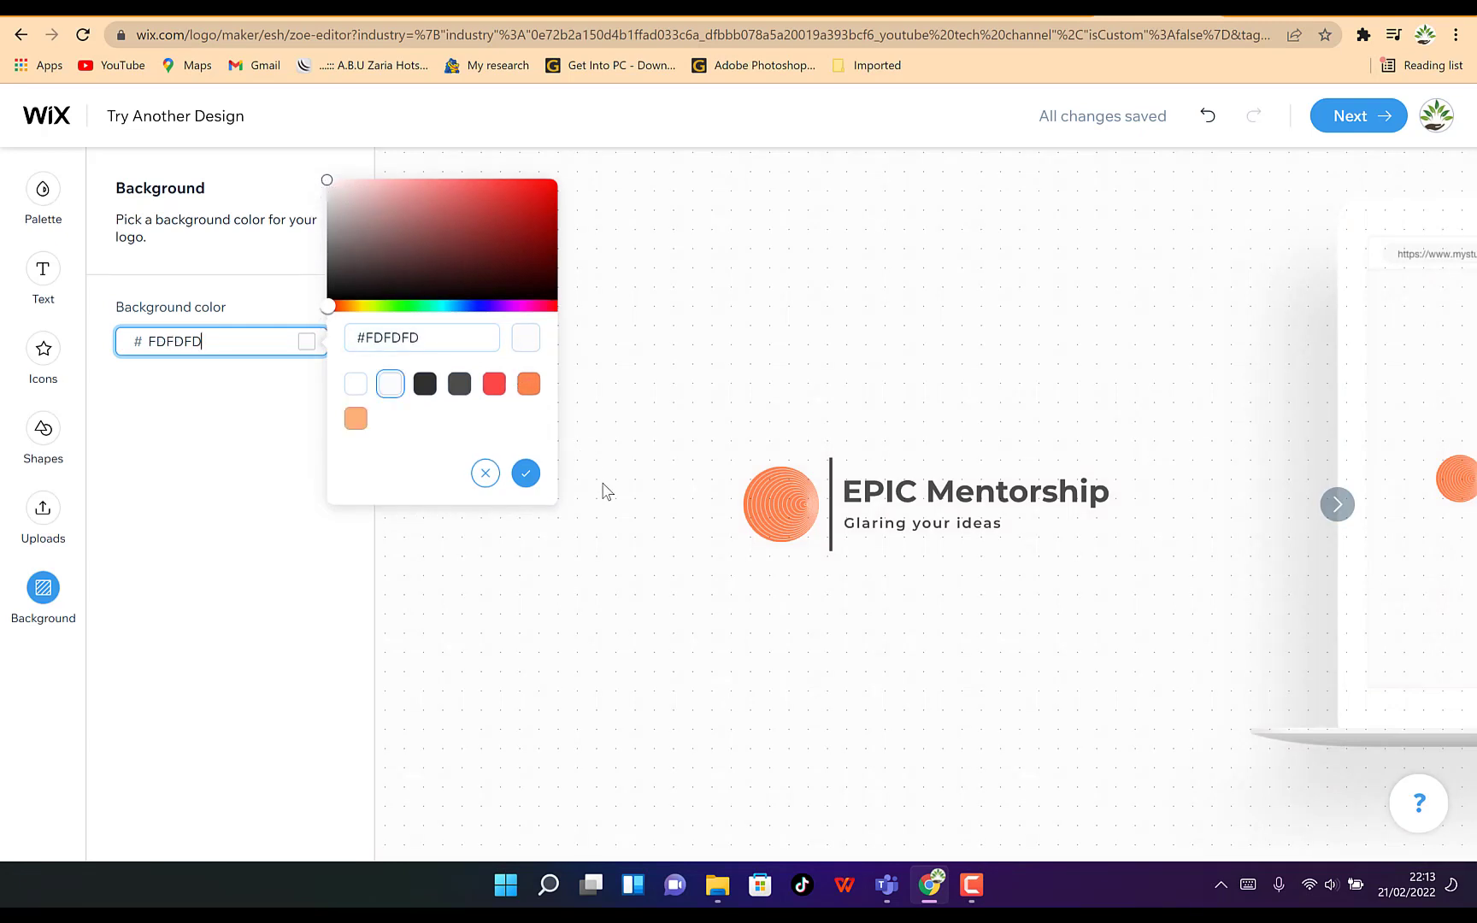
pyautogui.click(571, 573)
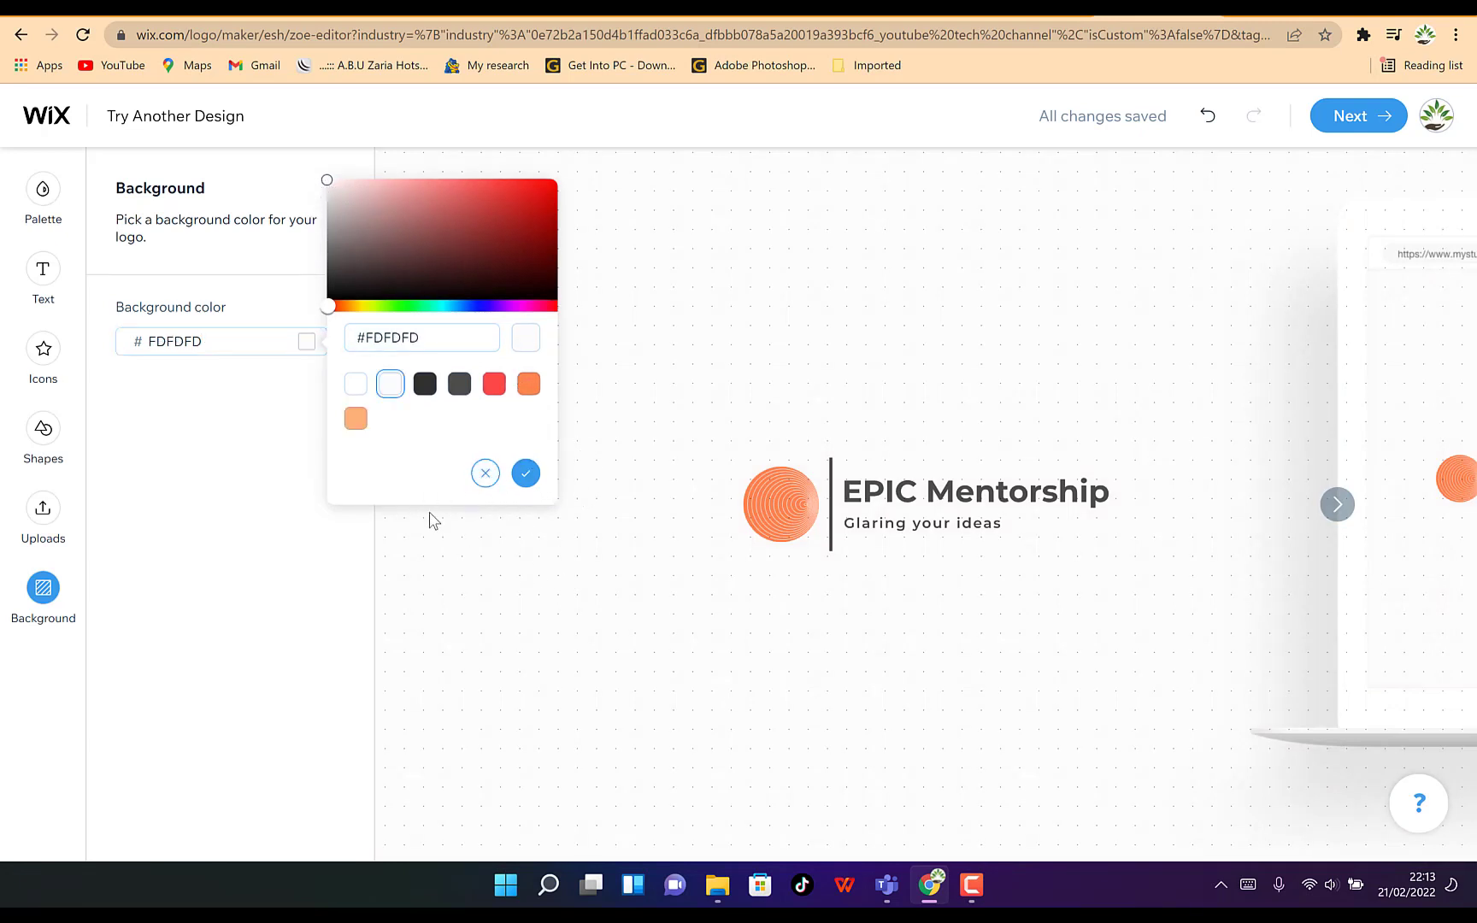
pyautogui.click(525, 474)
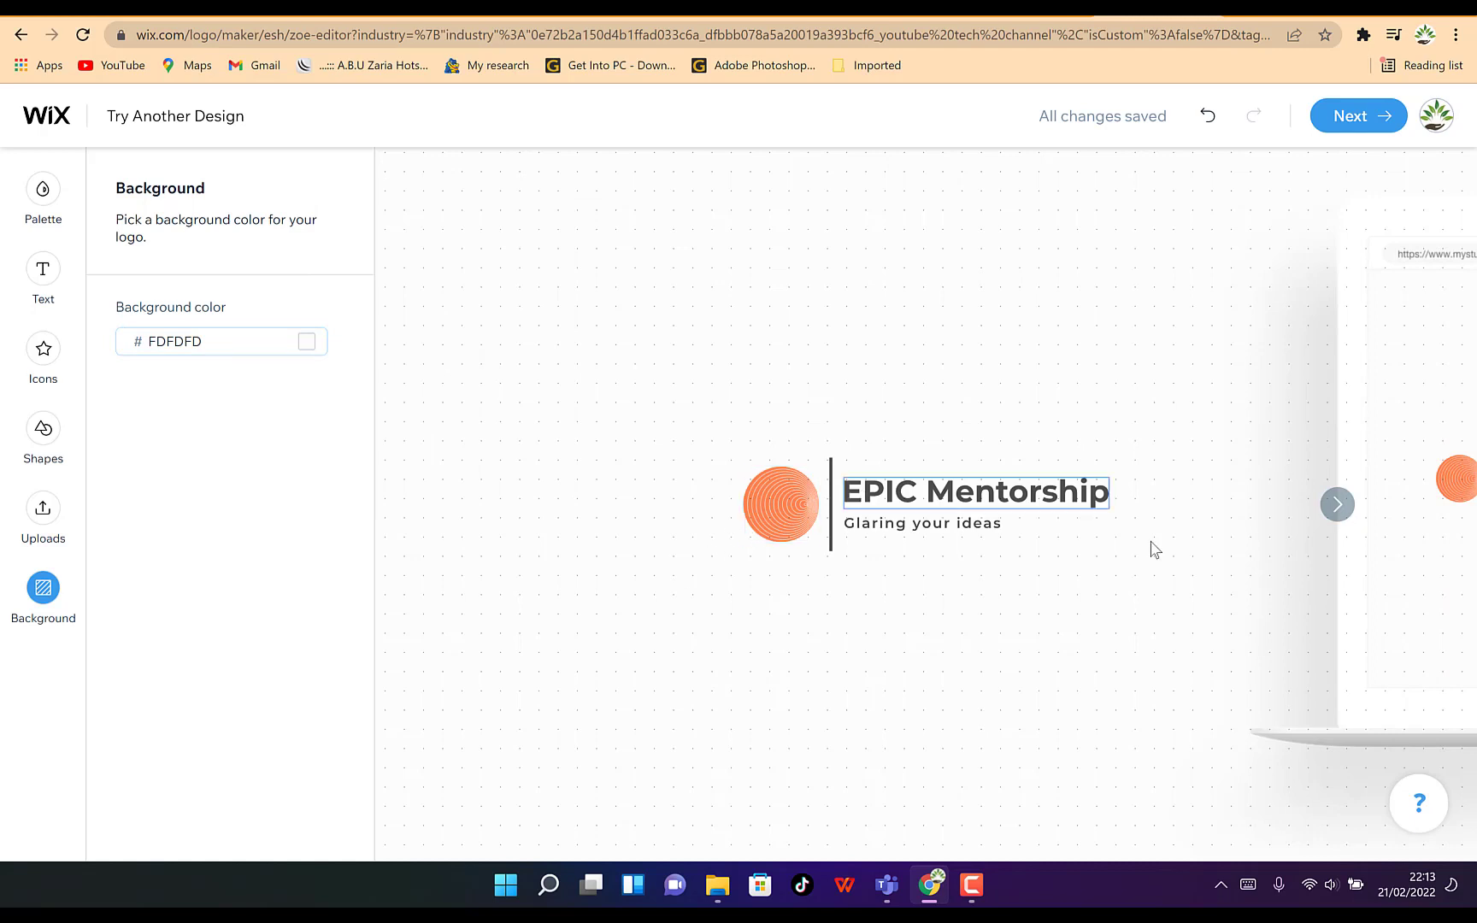
# Preview the logo on the website, social media and business card mockups
pyautogui.click(1338, 504)
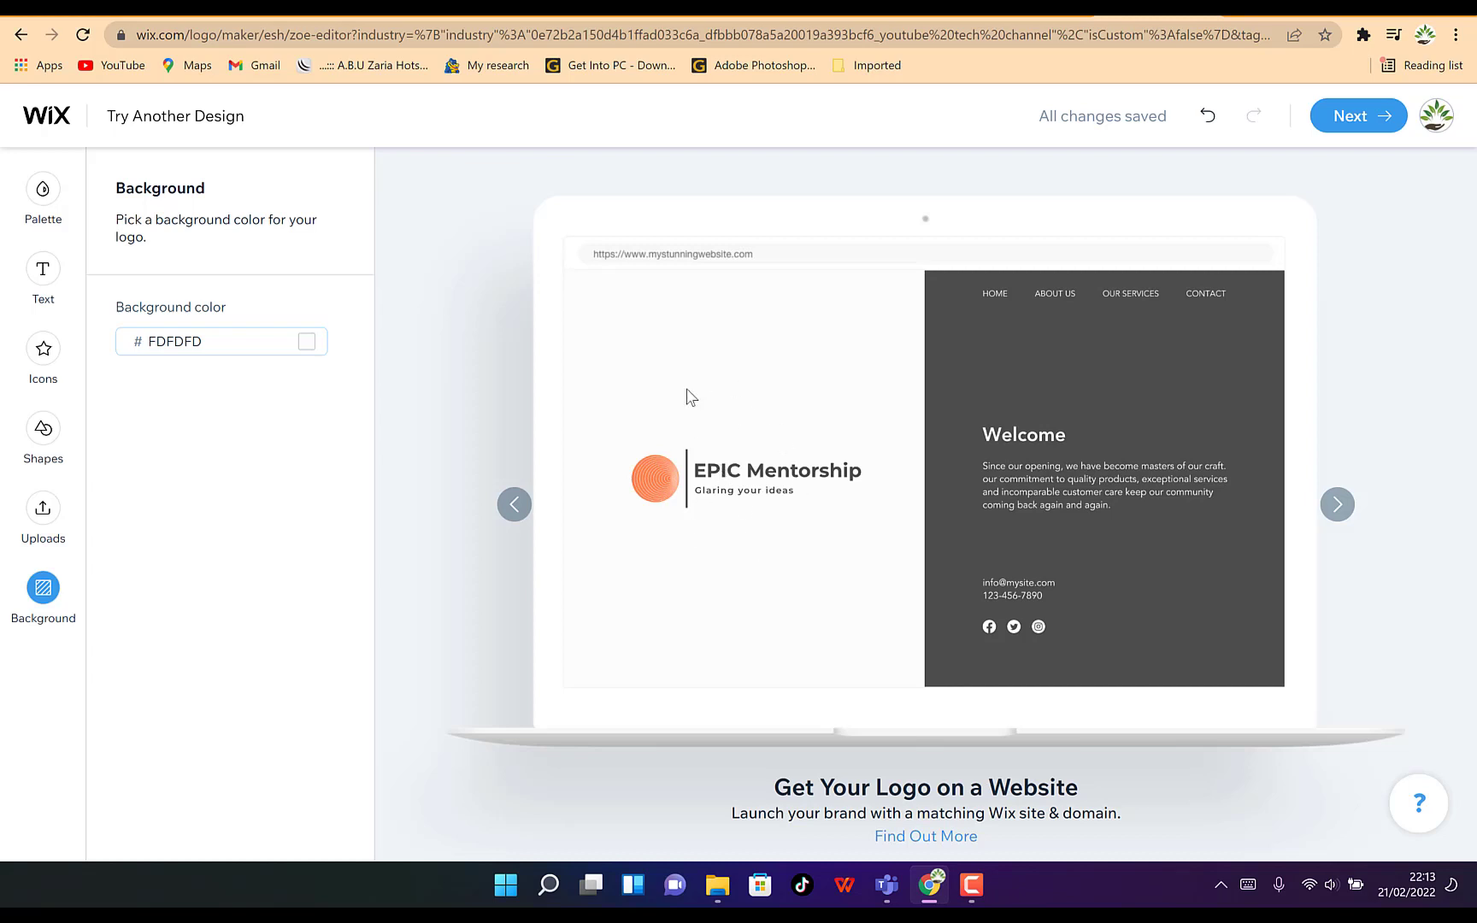
pyautogui.click(1337, 506)
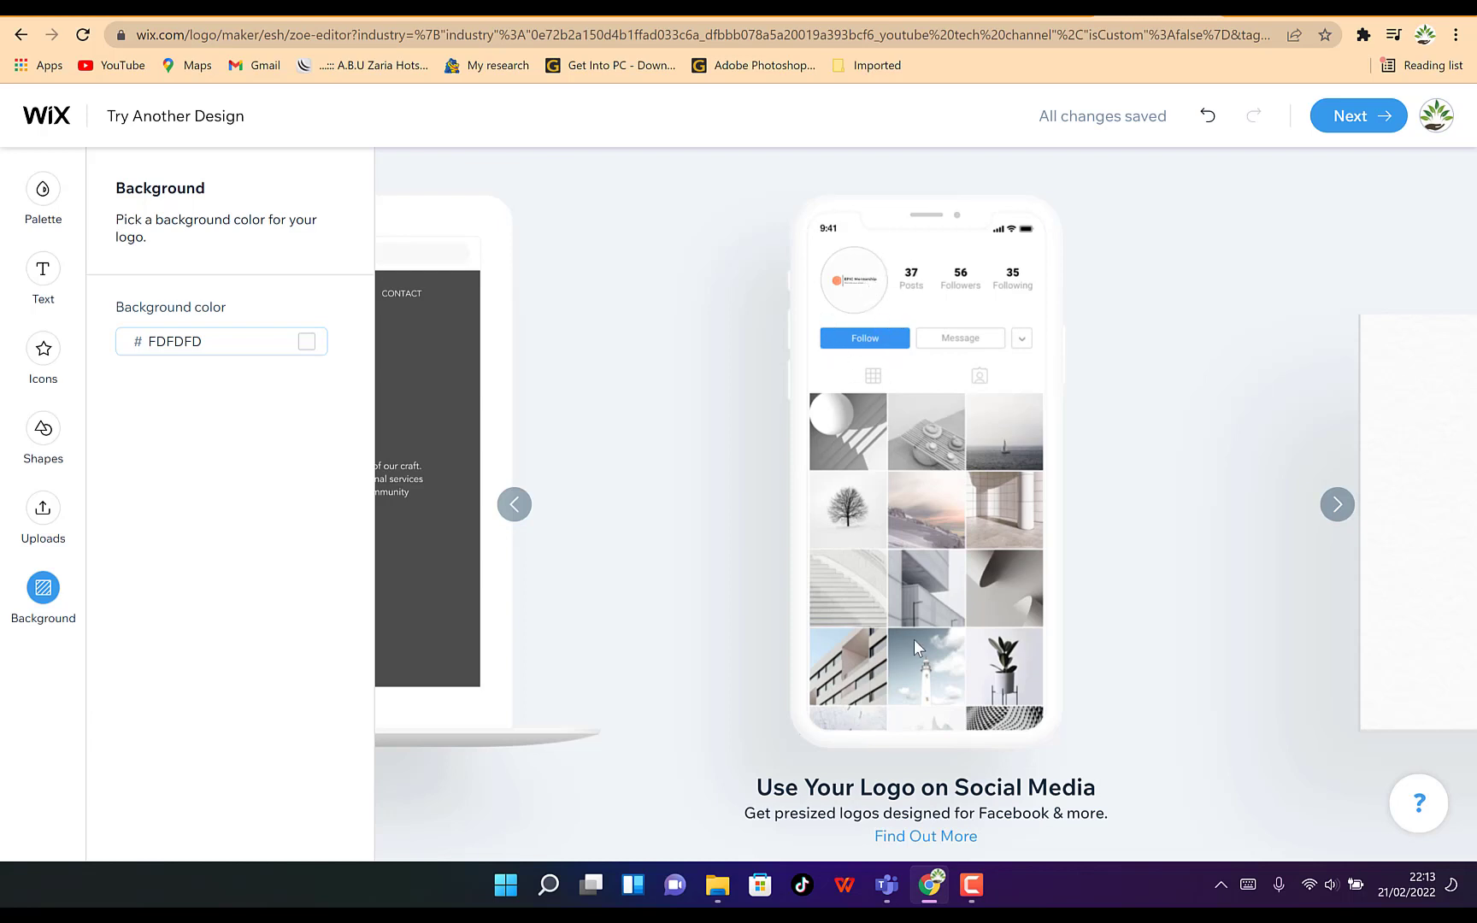
pyautogui.click(1337, 504)
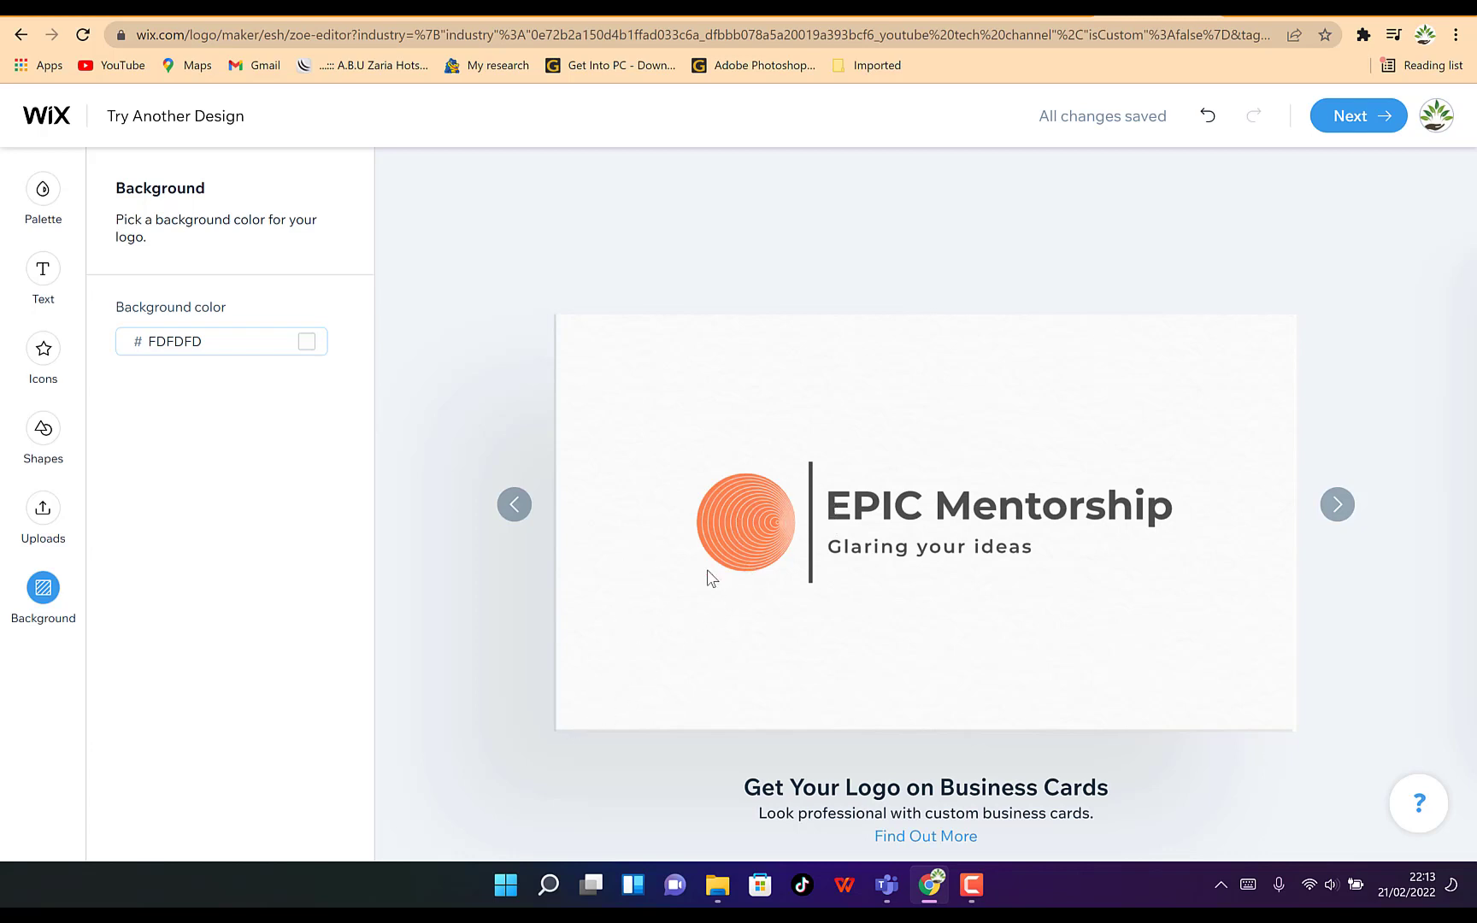
pyautogui.click(47, 508)
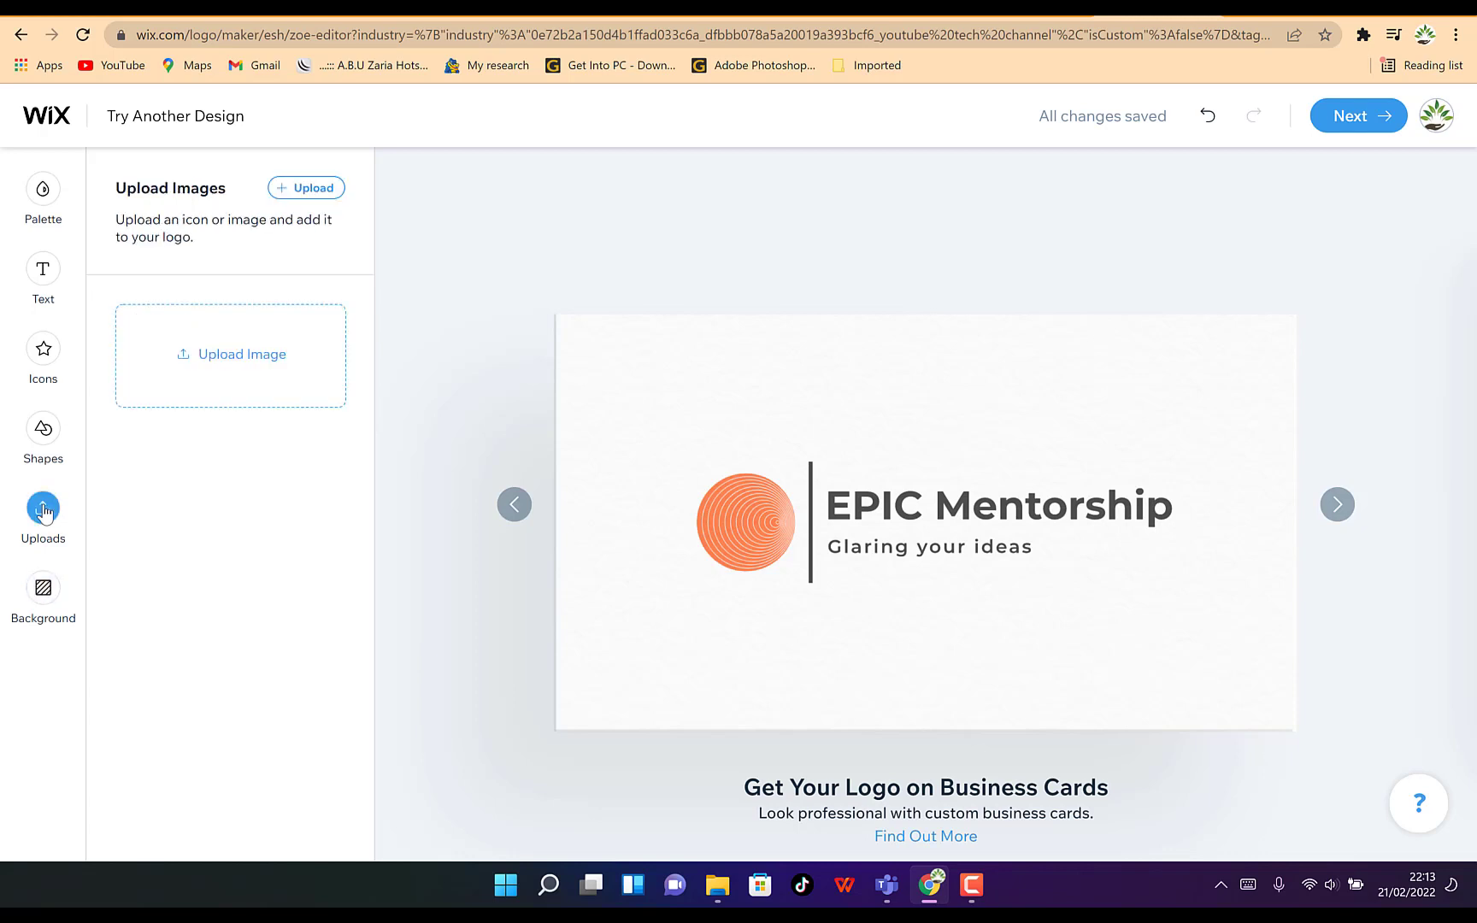
pyautogui.click(233, 373)
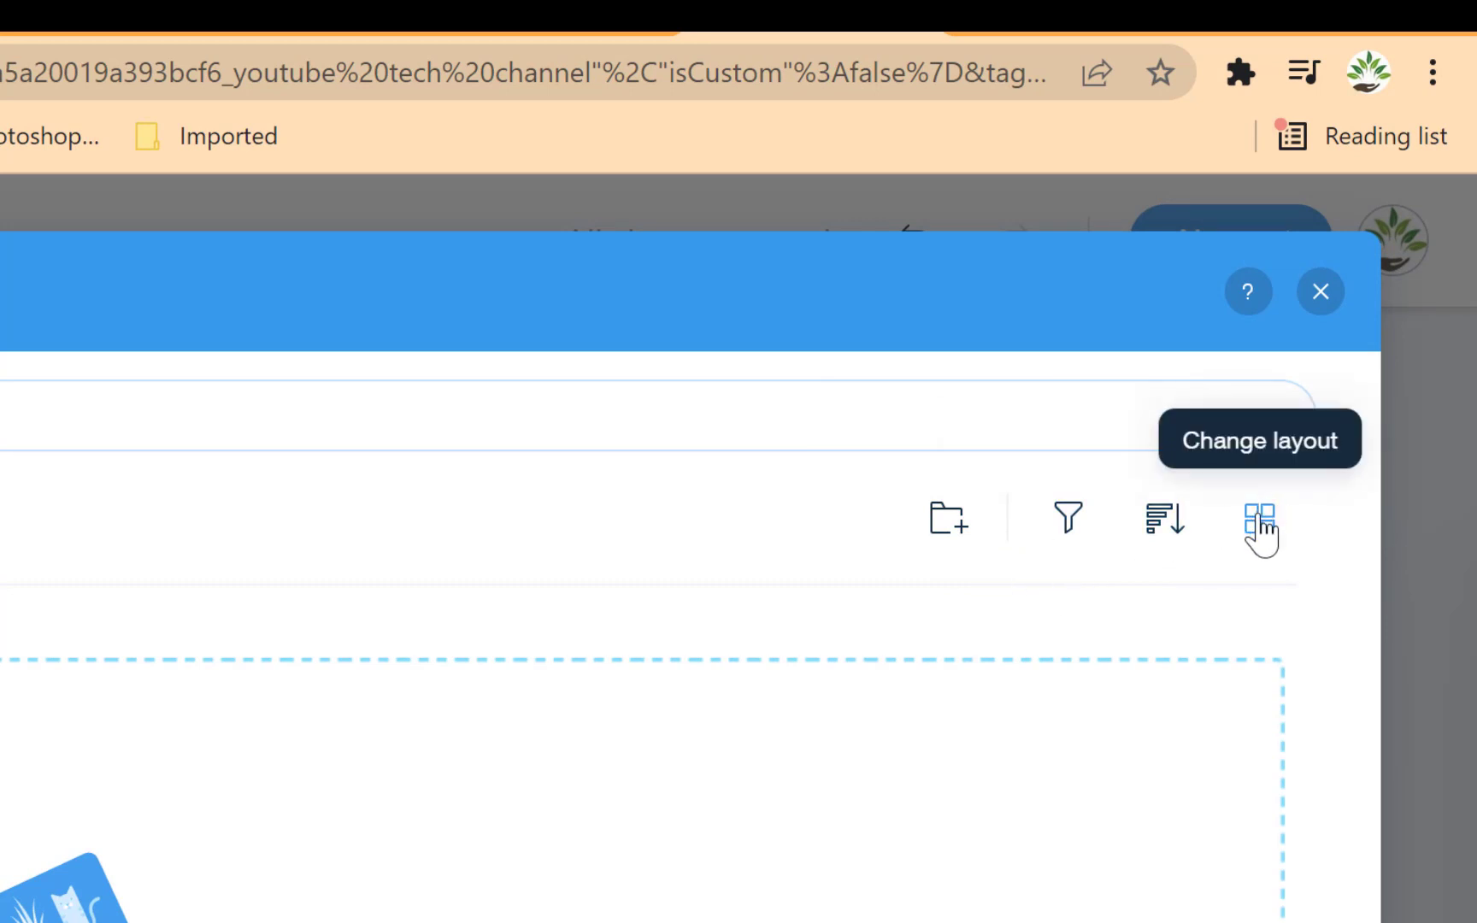
pyautogui.click(1320, 293)
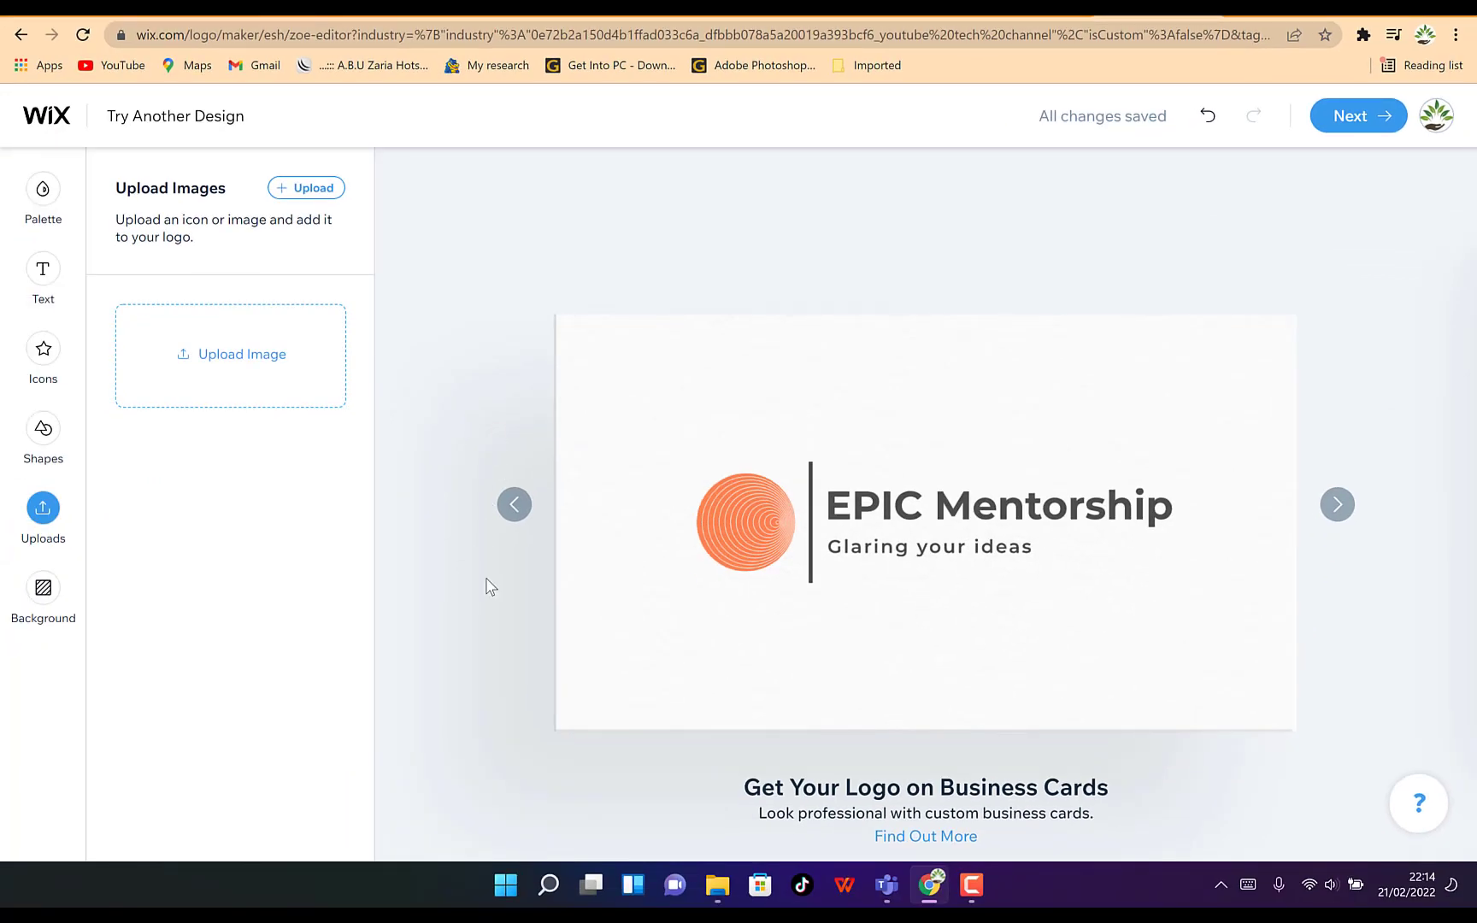
# Add a new square shape to the logo
pyautogui.click(43, 432)
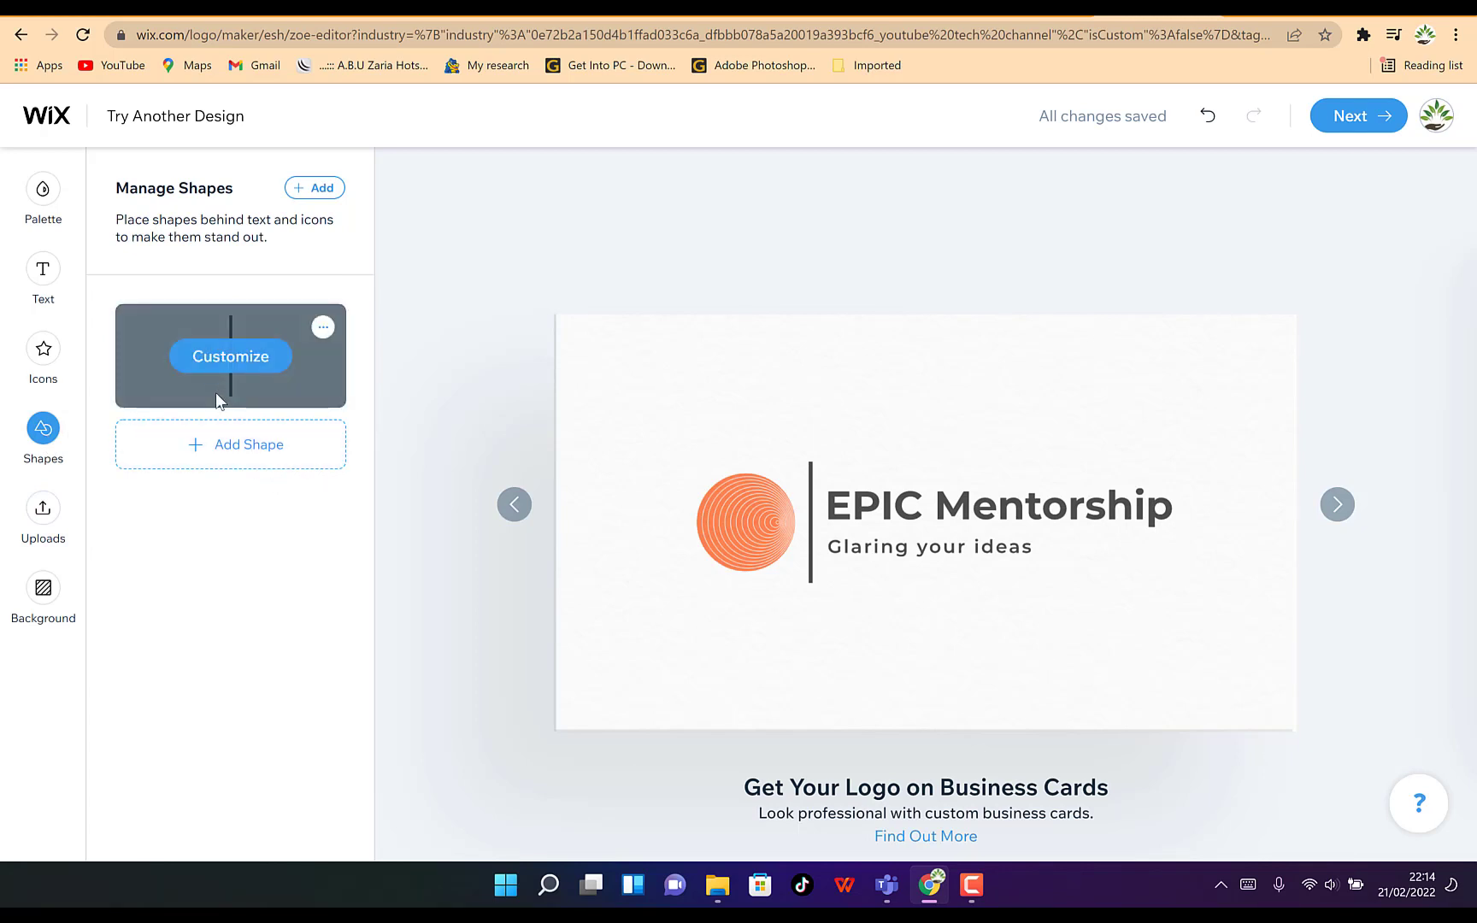
pyautogui.click(260, 453)
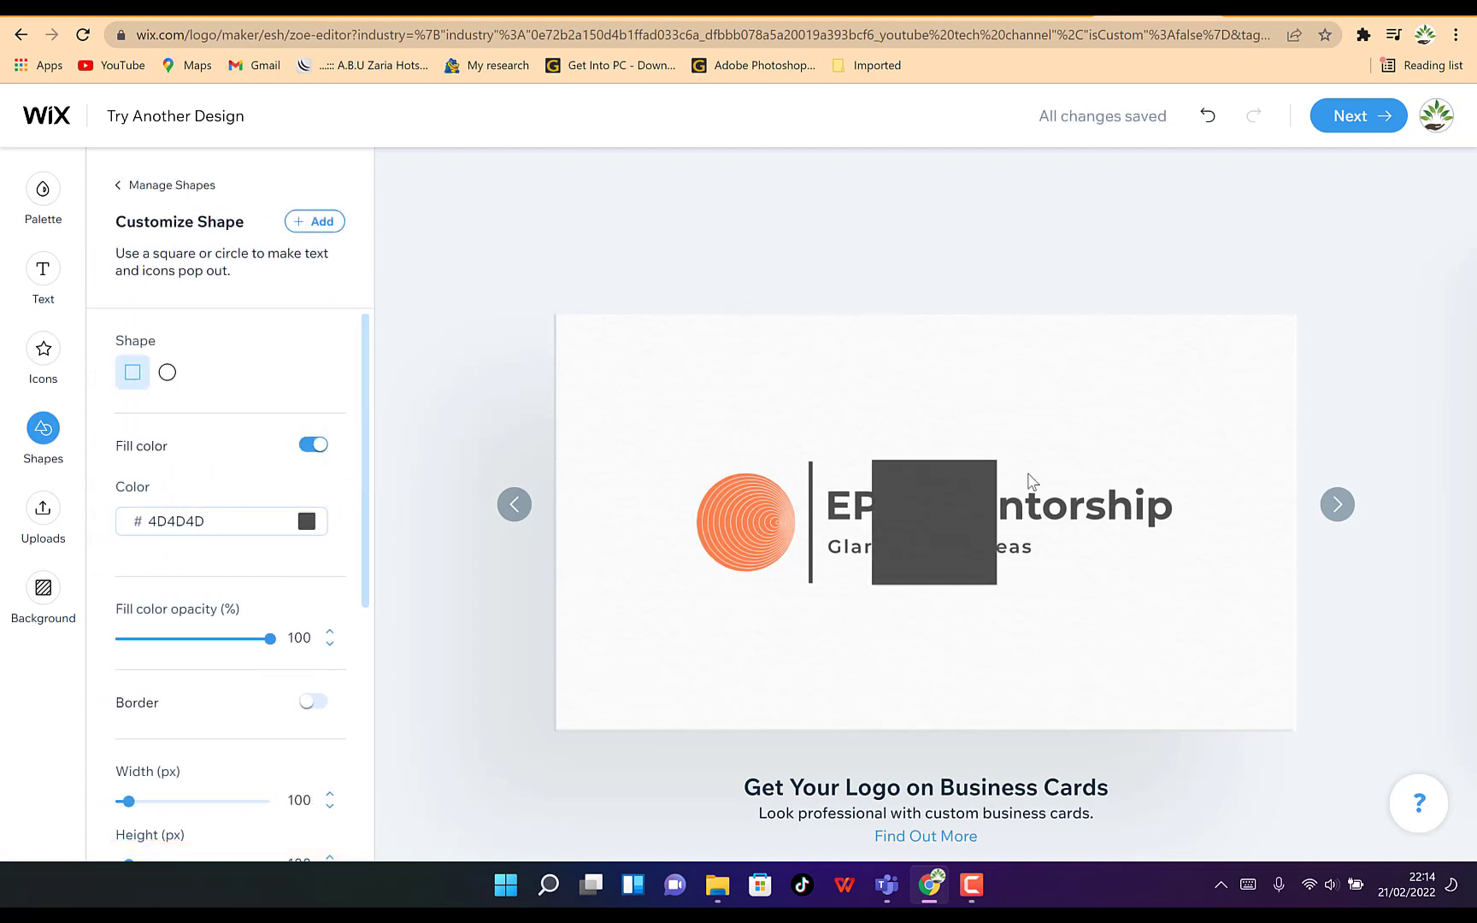
pyautogui.click(944, 506)
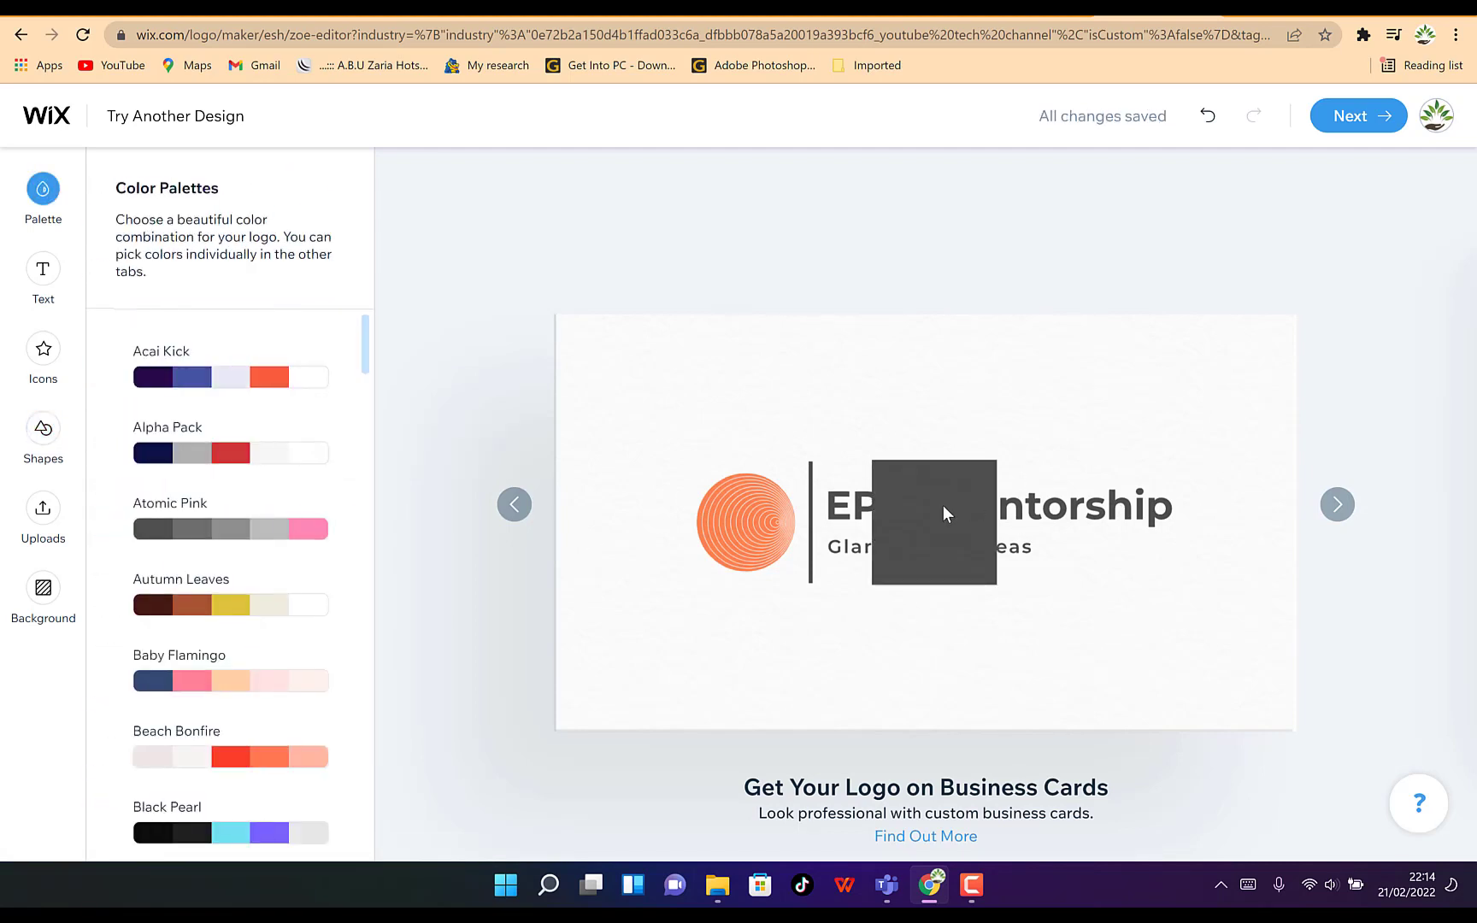
# Change the new shape to a circle, keeping its fill color on
pyautogui.click(43, 427)
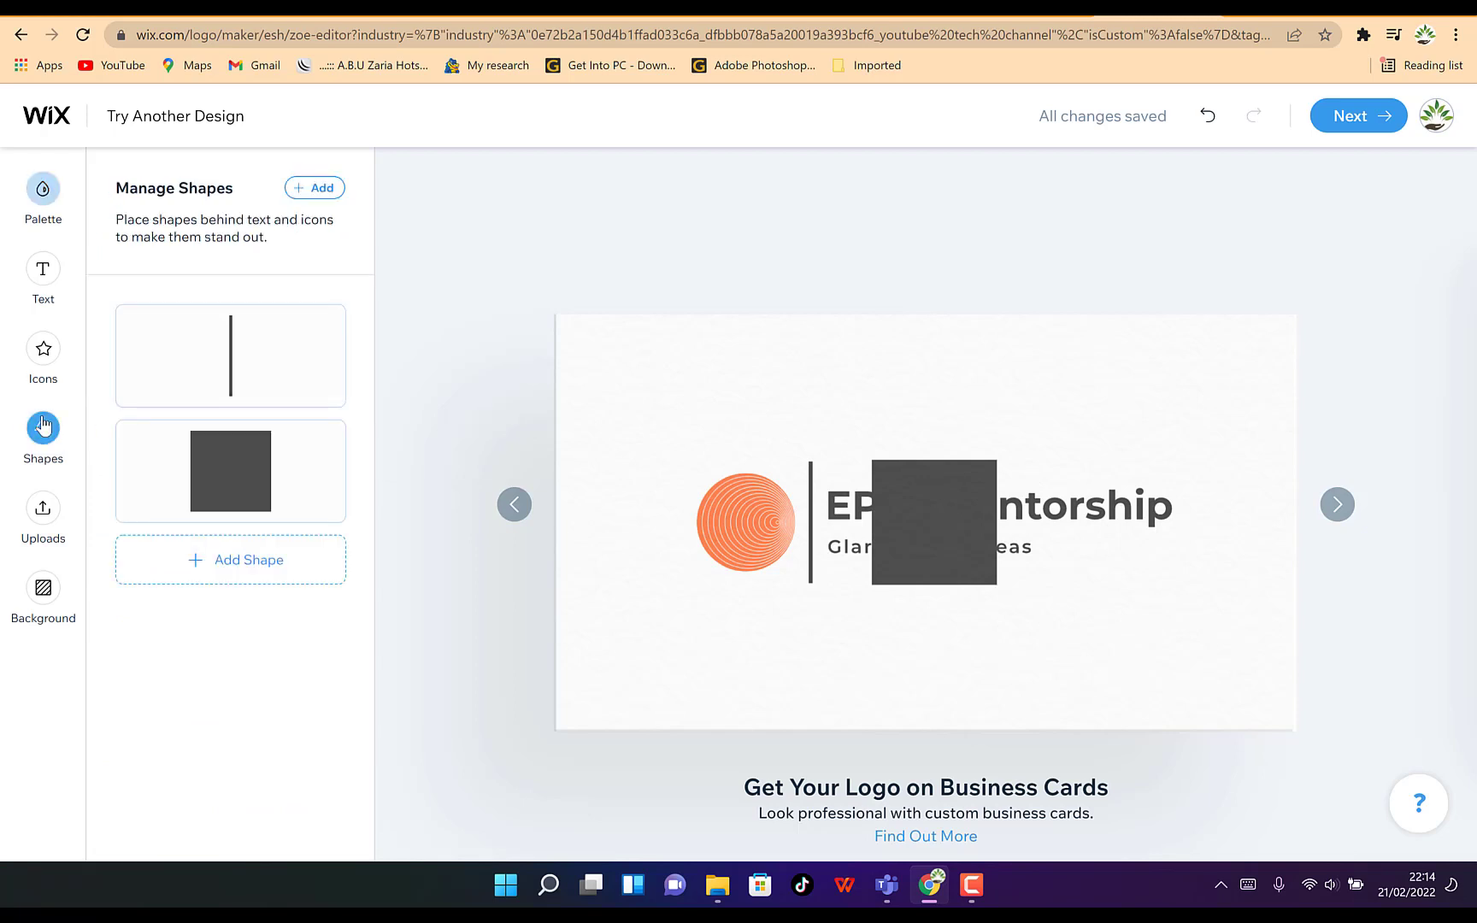
pyautogui.click(216, 481)
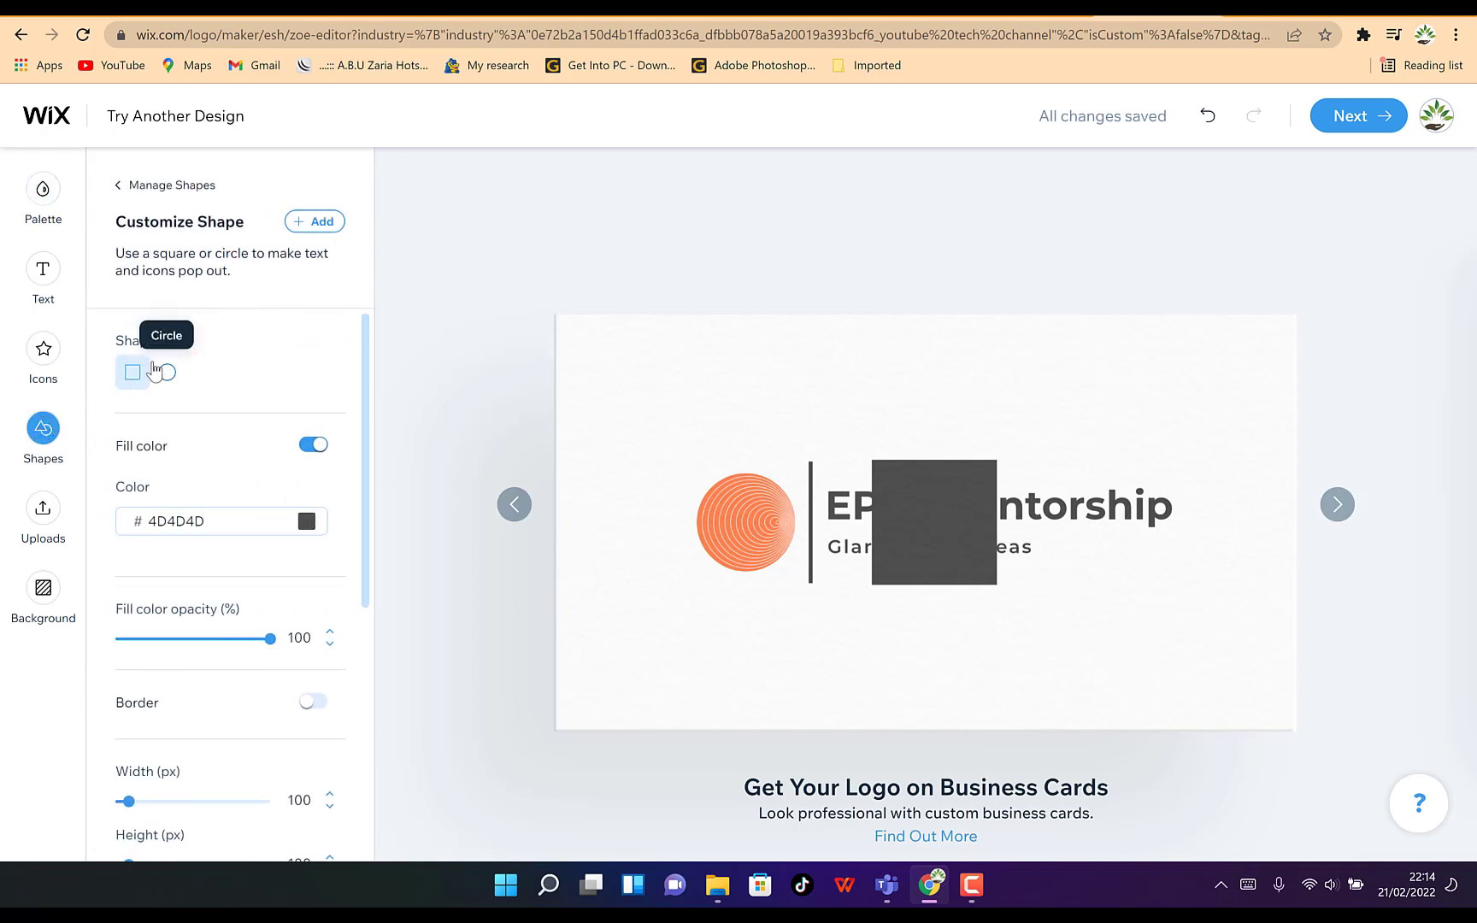
pyautogui.click(167, 374)
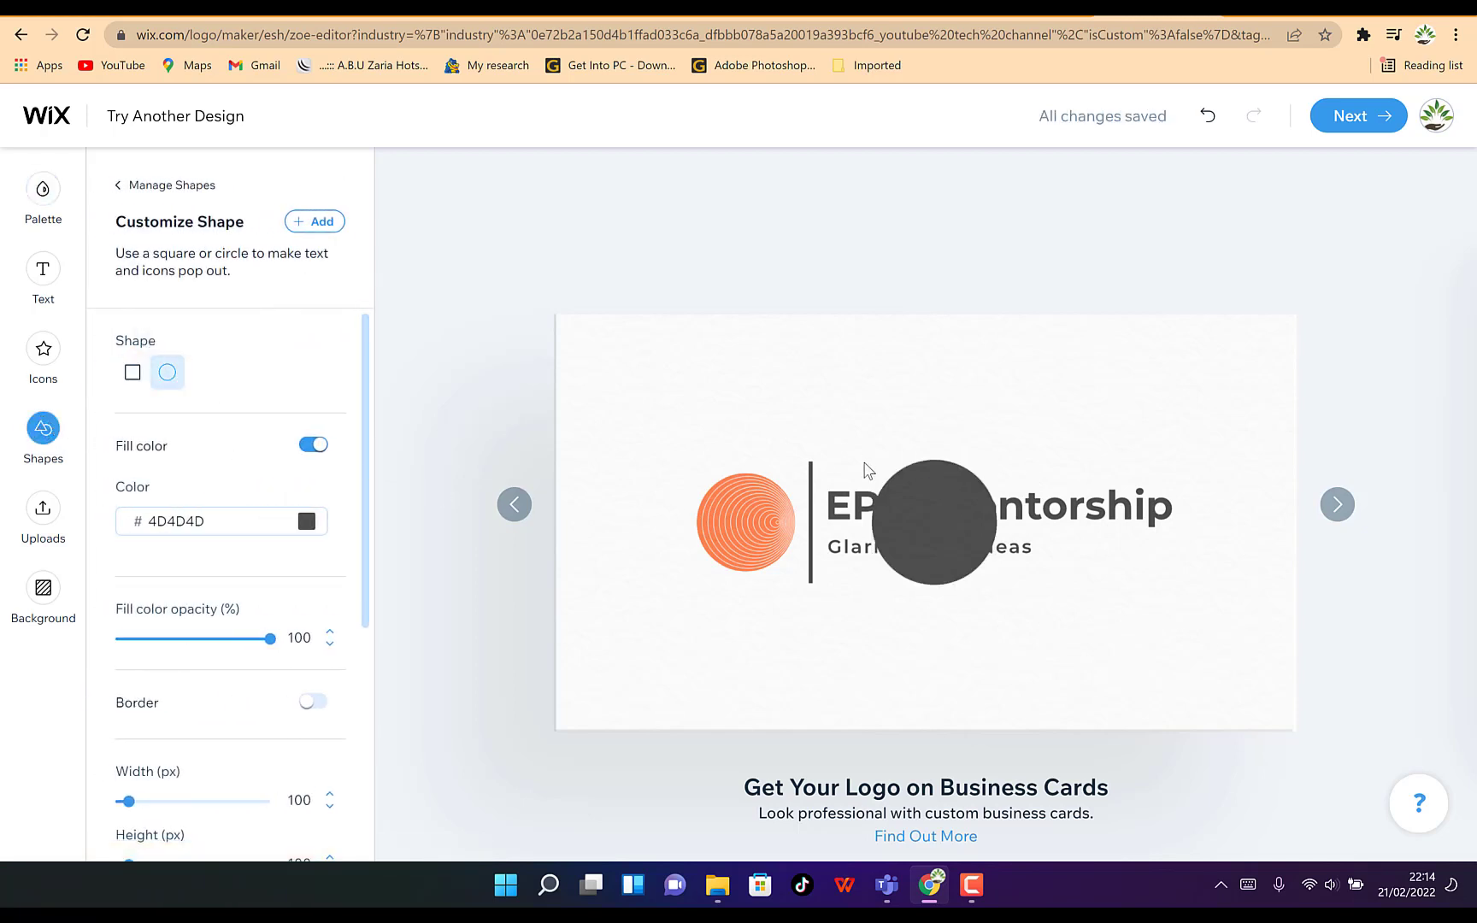
pyautogui.click(311, 446)
pyautogui.click(312, 448)
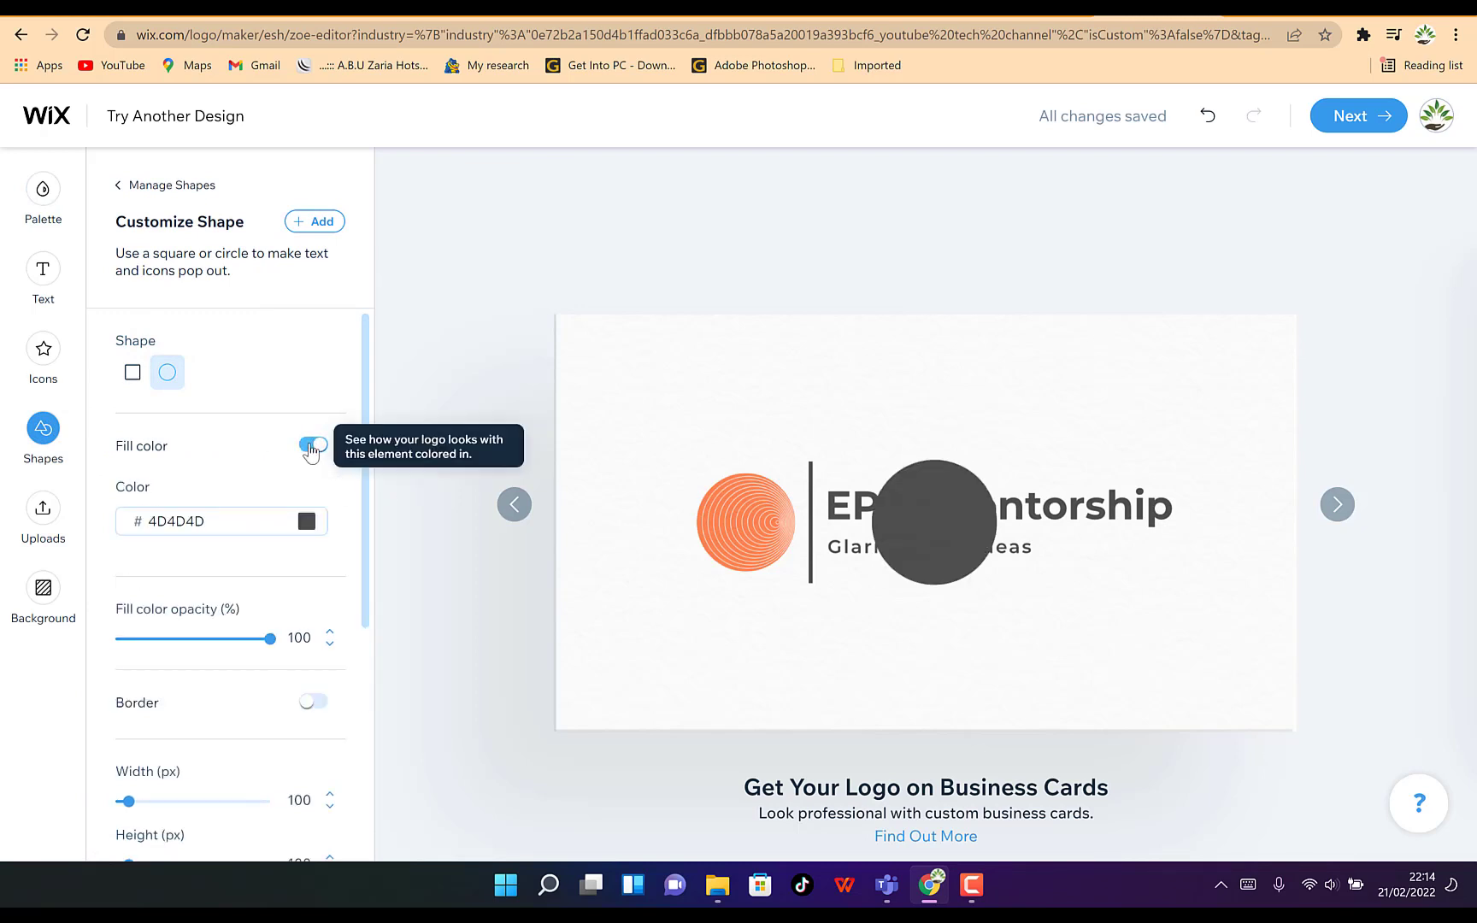
# Change the circle shape's fill color to AE6565
pyautogui.click(312, 525)
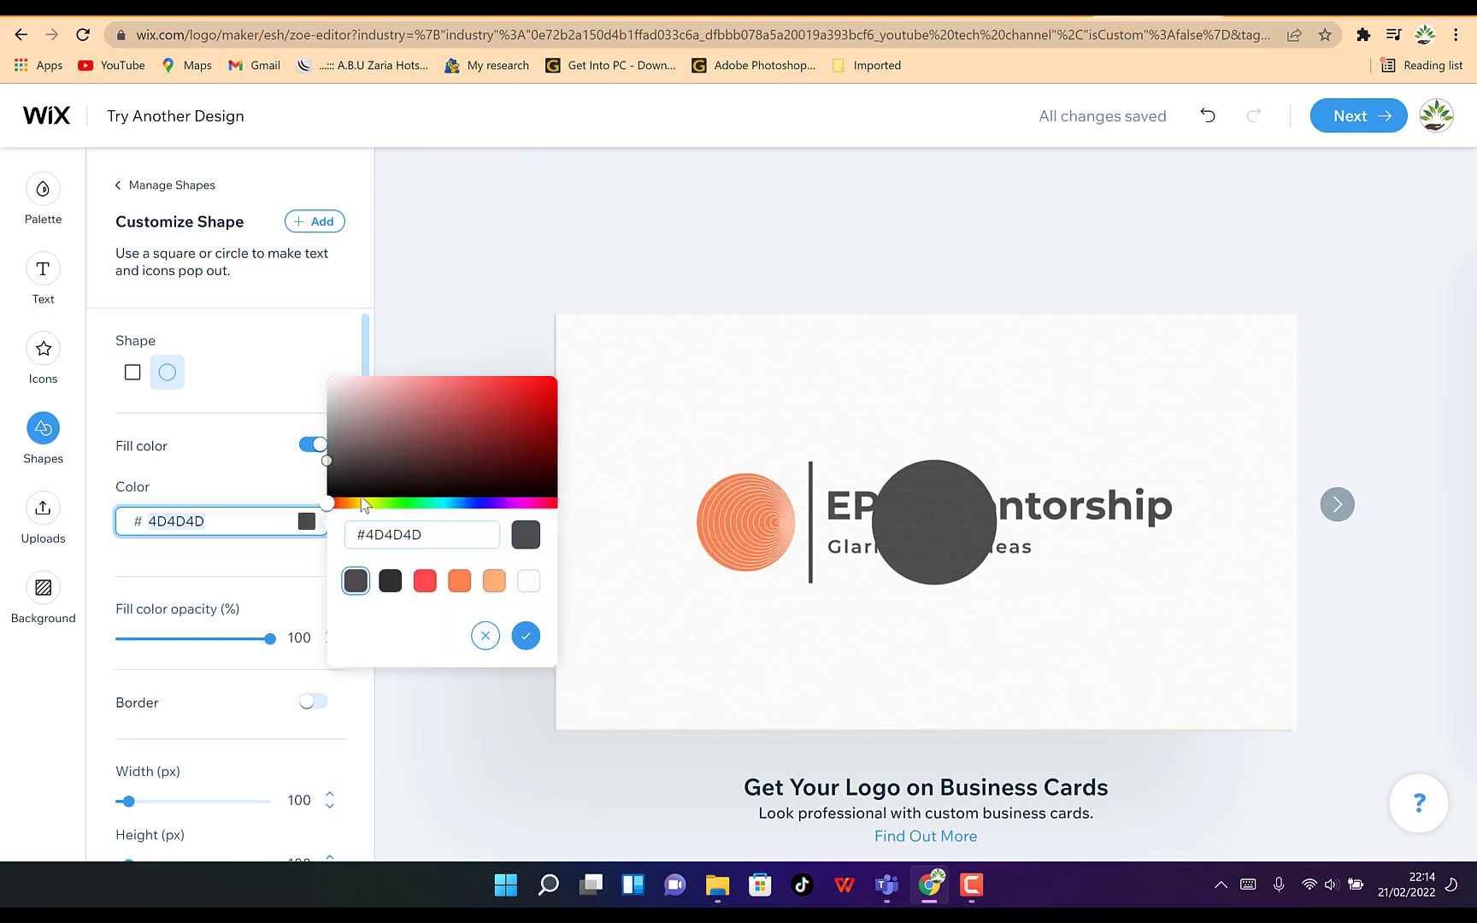
pyautogui.click(424, 415)
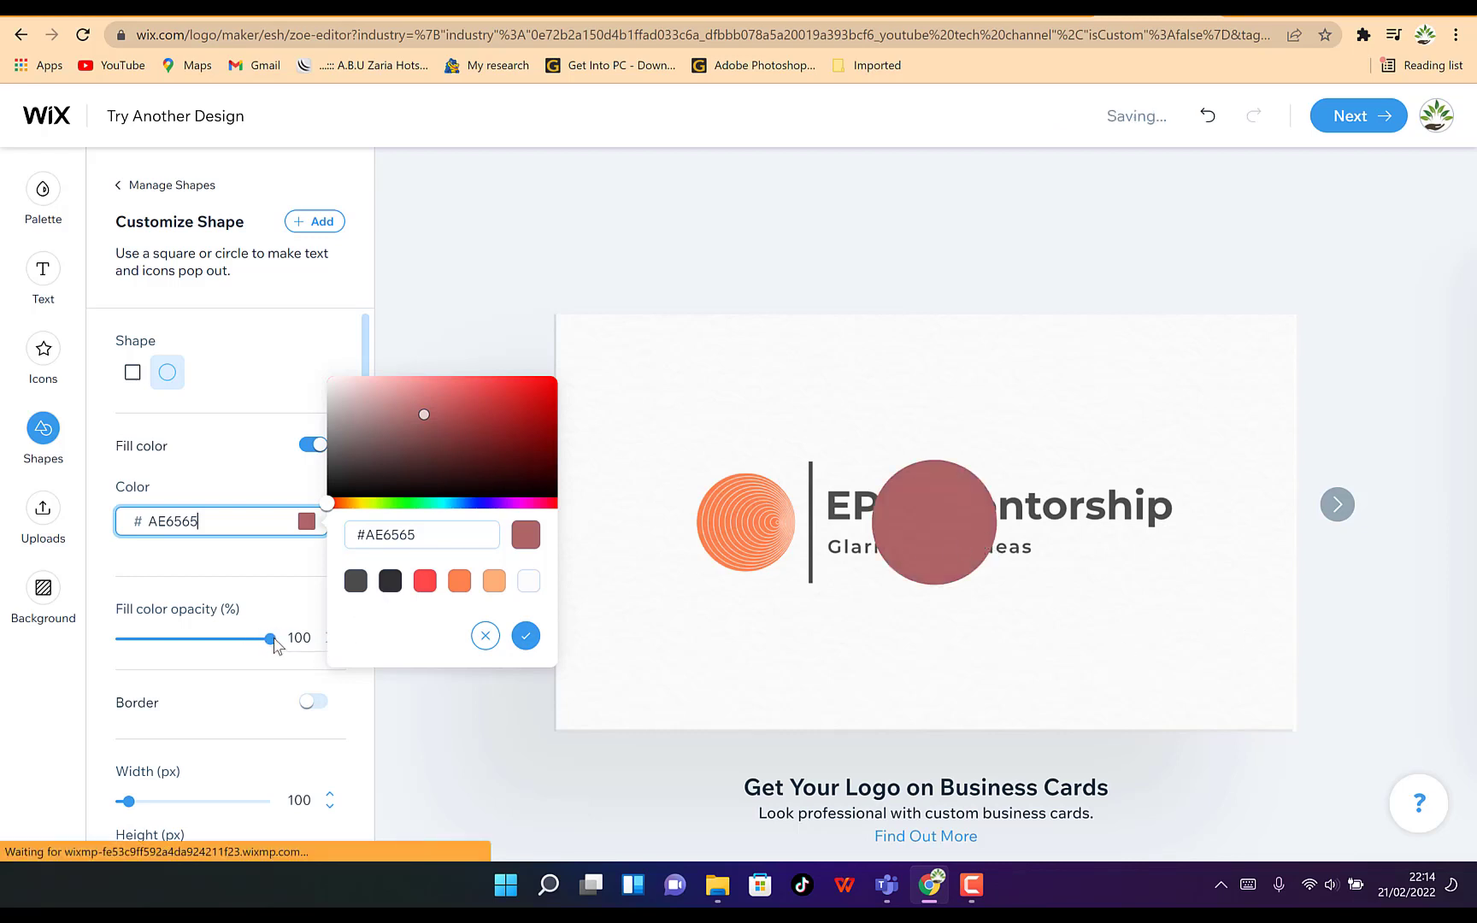
pyautogui.moveTo(272, 643)
pyautogui.mouseDown()
pyautogui.moveTo(191, 622)
pyautogui.moveTo(290, 663)
pyautogui.mouseUp()
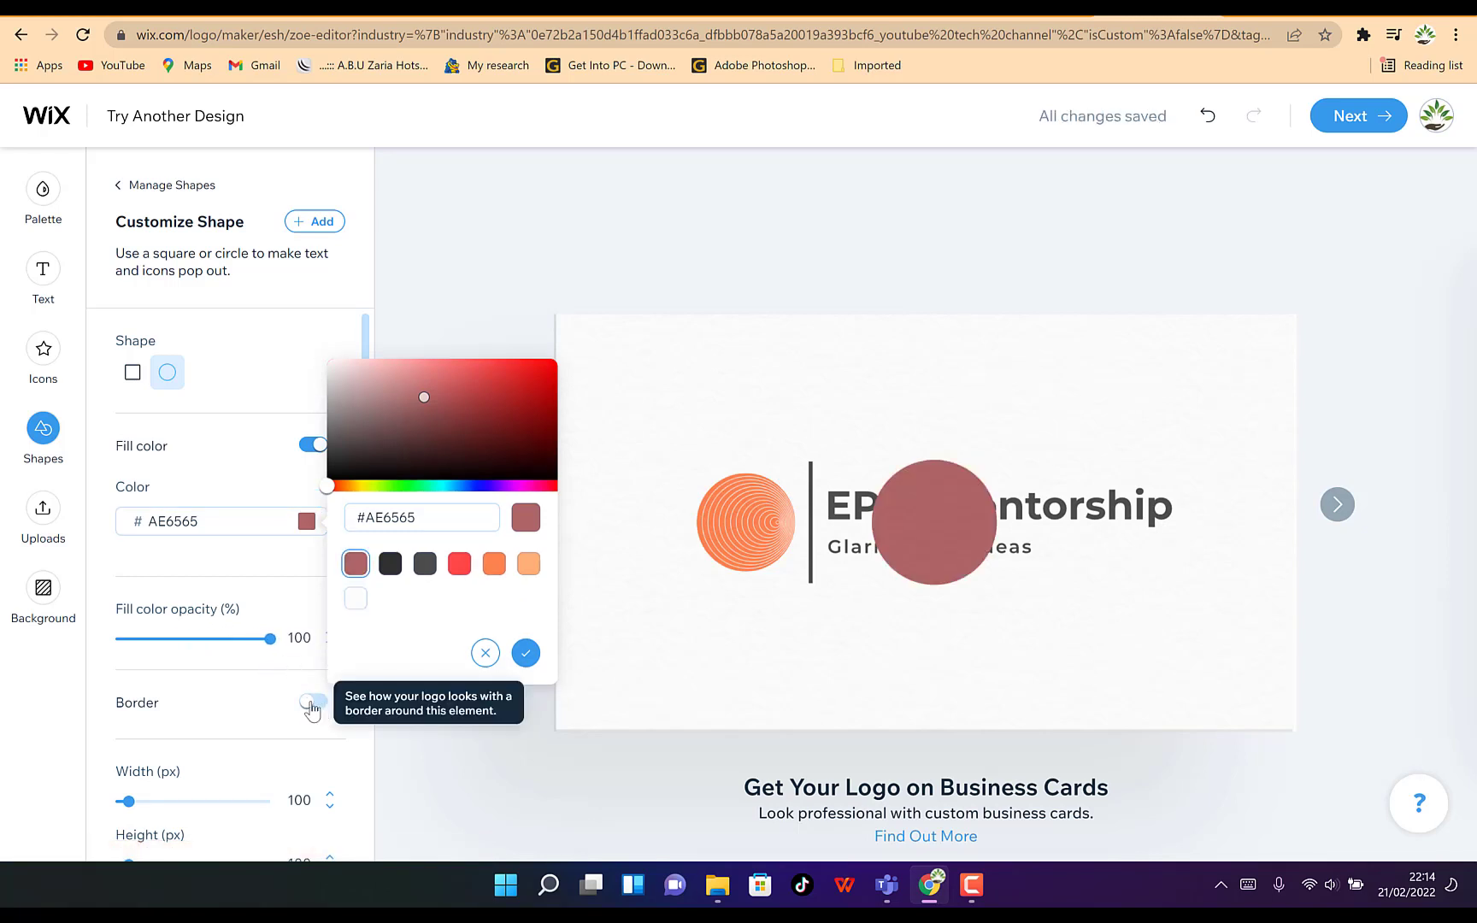
pyautogui.scroll(-1, 240, 806)
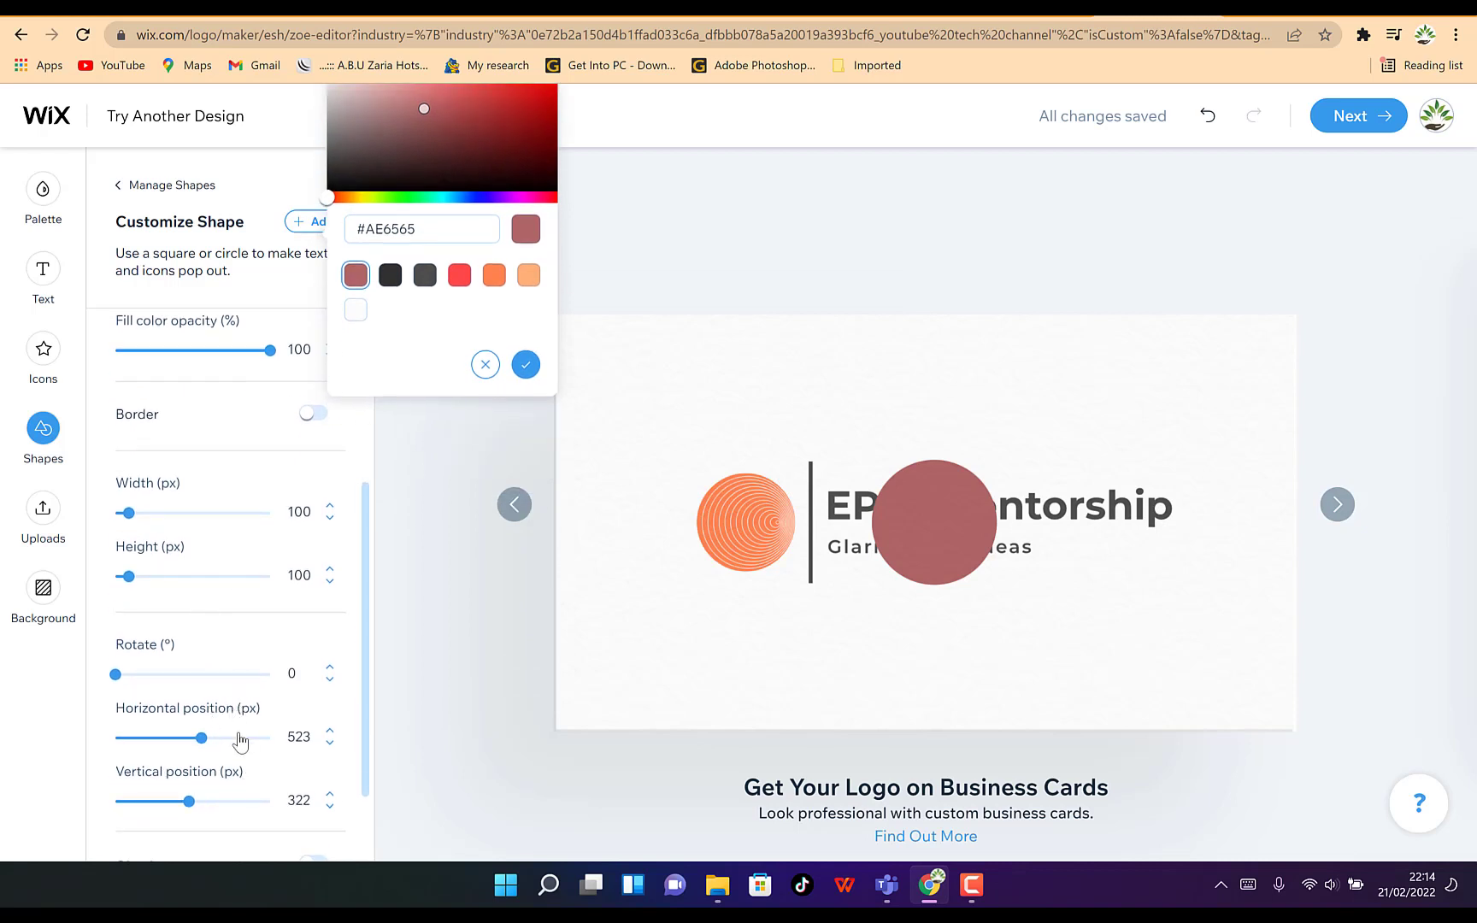
pyautogui.scroll(-1, 240, 743)
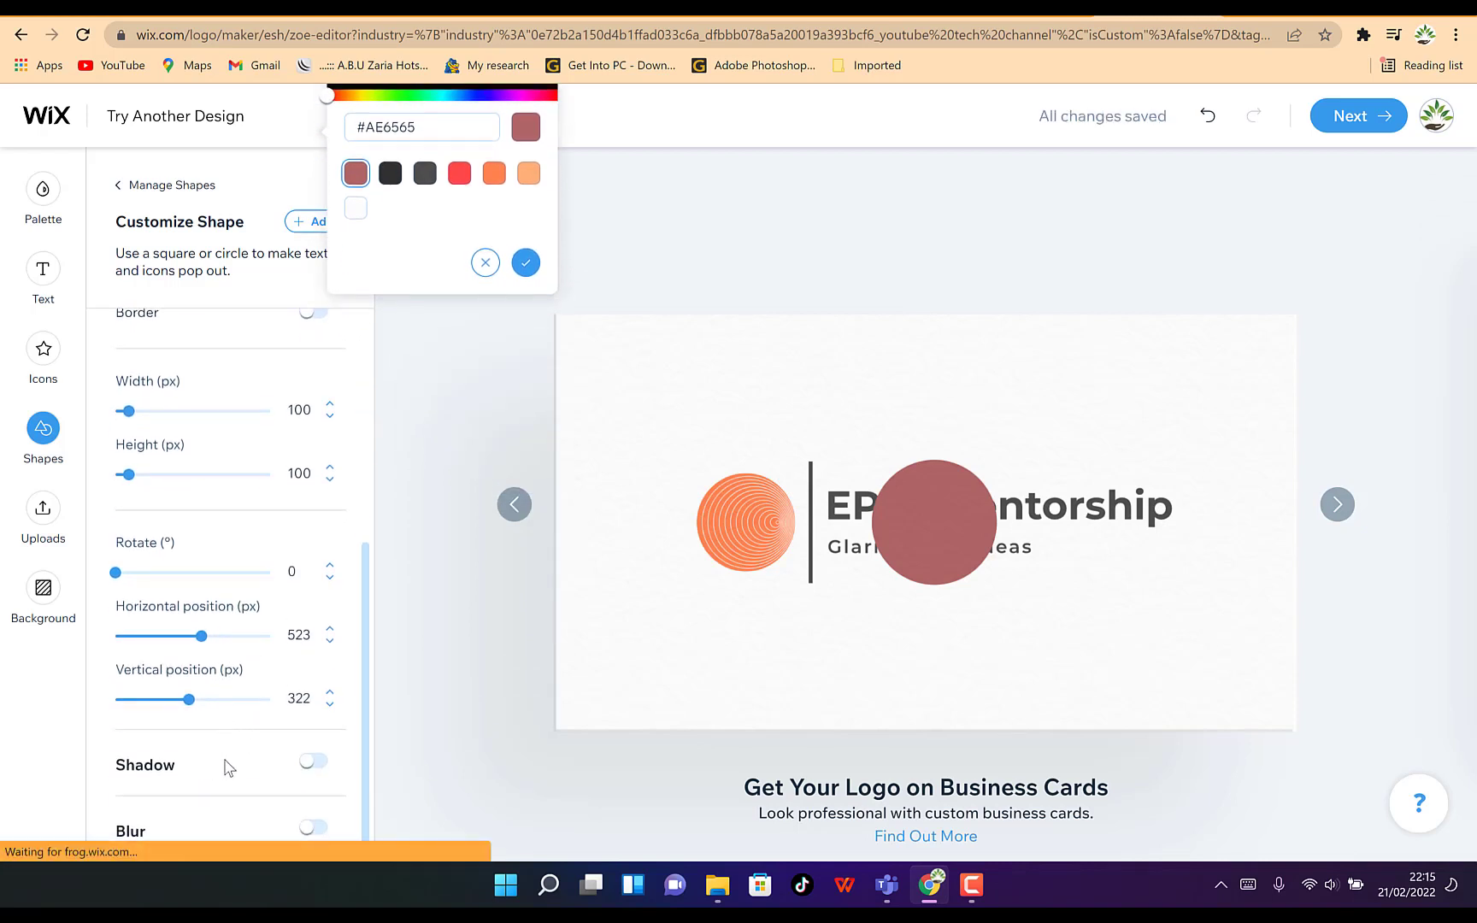
pyautogui.scroll(4, 295, 494)
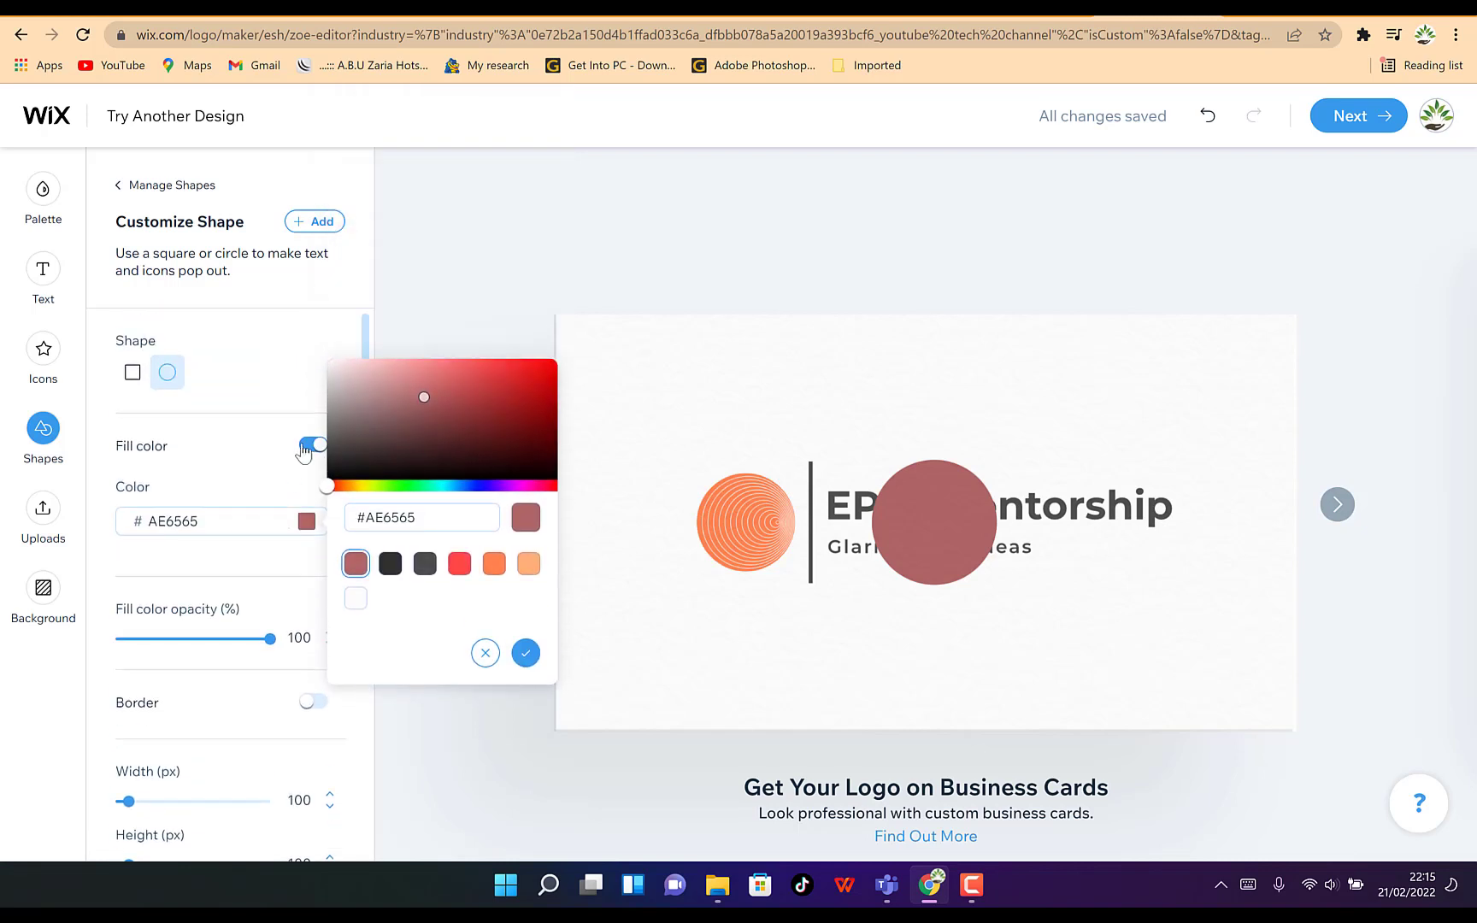
pyautogui.click(953, 533)
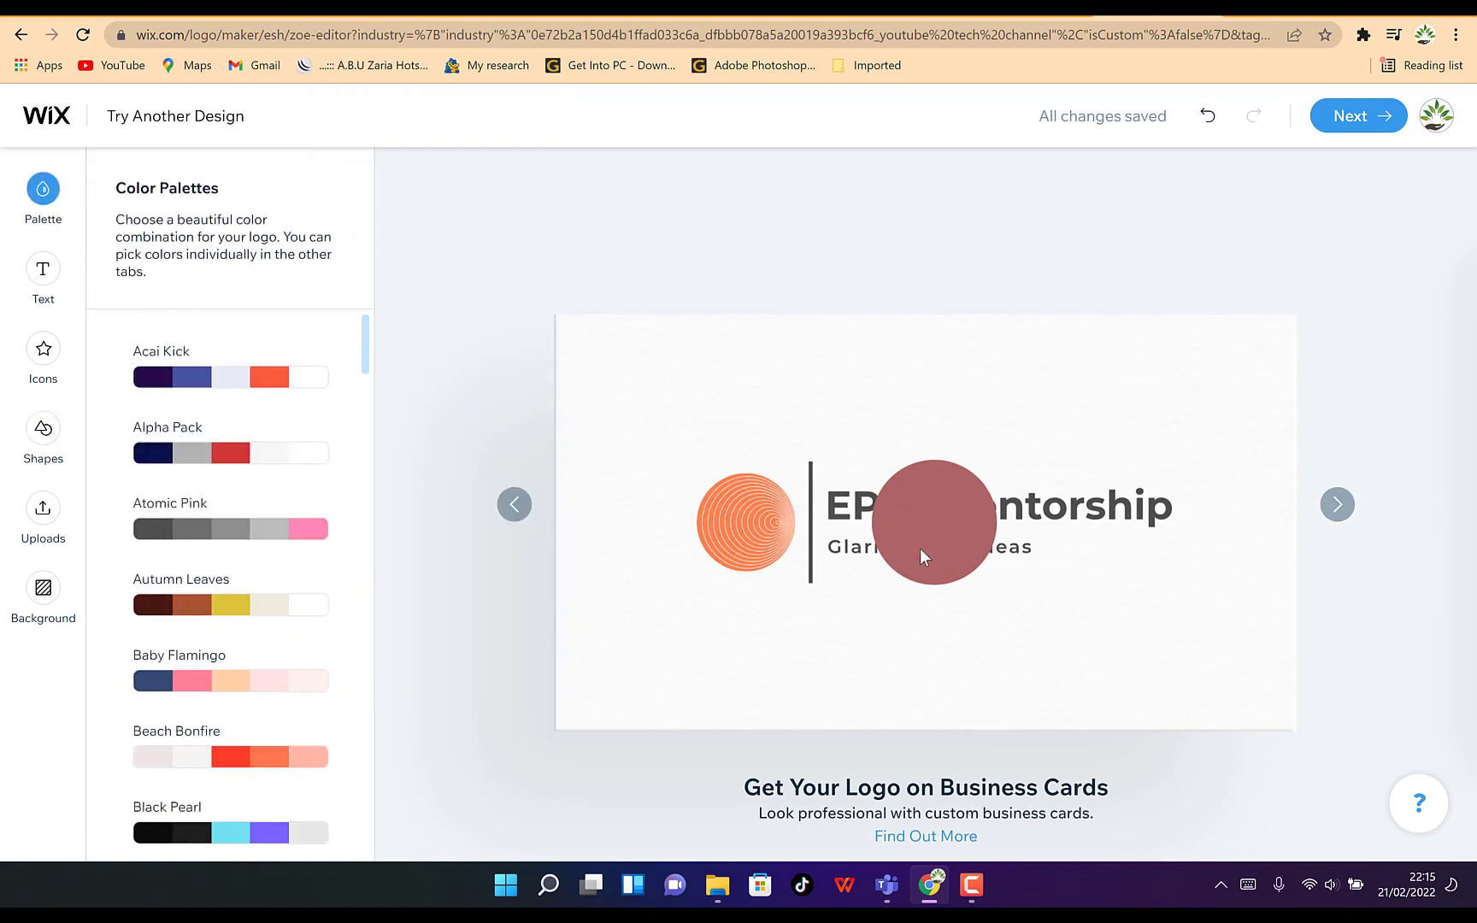
# Delete the circle shape from the logo
pyautogui.click(43, 429)
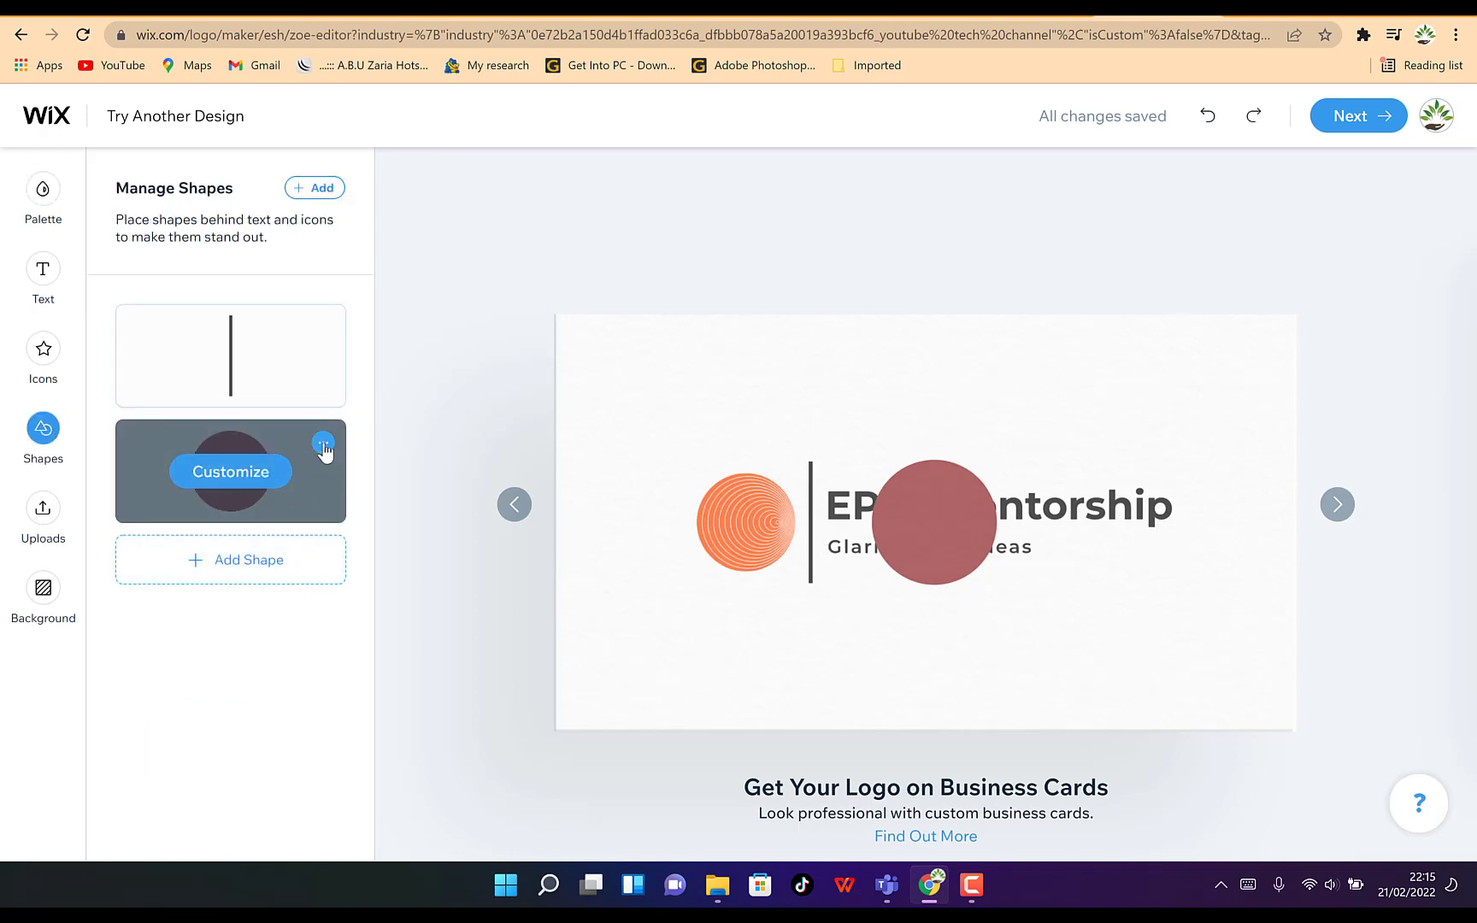
pyautogui.click(322, 444)
pyautogui.click(319, 594)
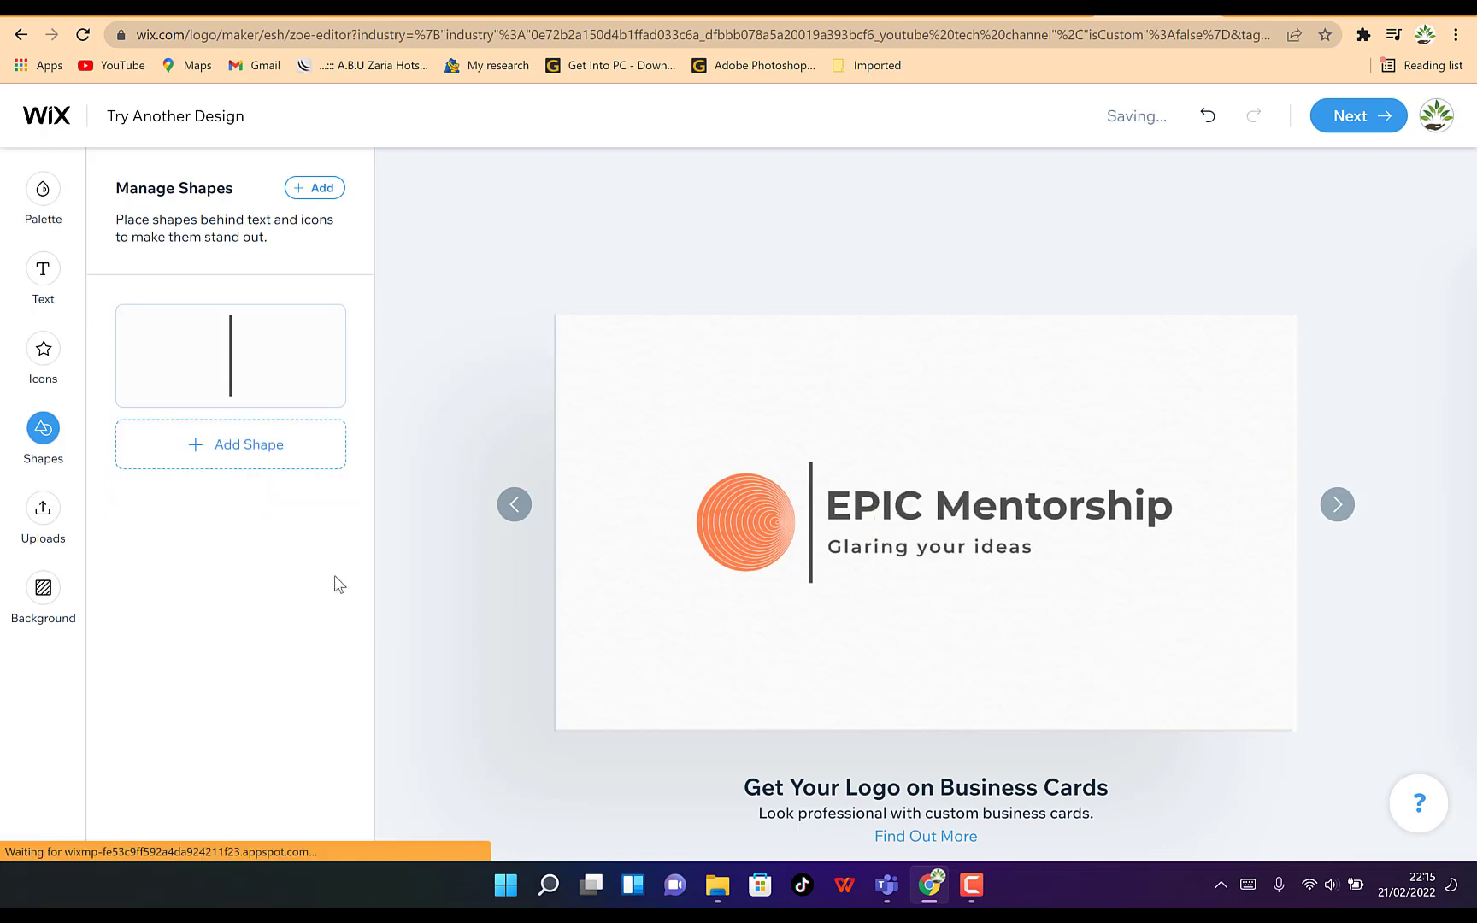
# Open the icon library and browse the Suggested and Abstract icon categories
pyautogui.click(66, 362)
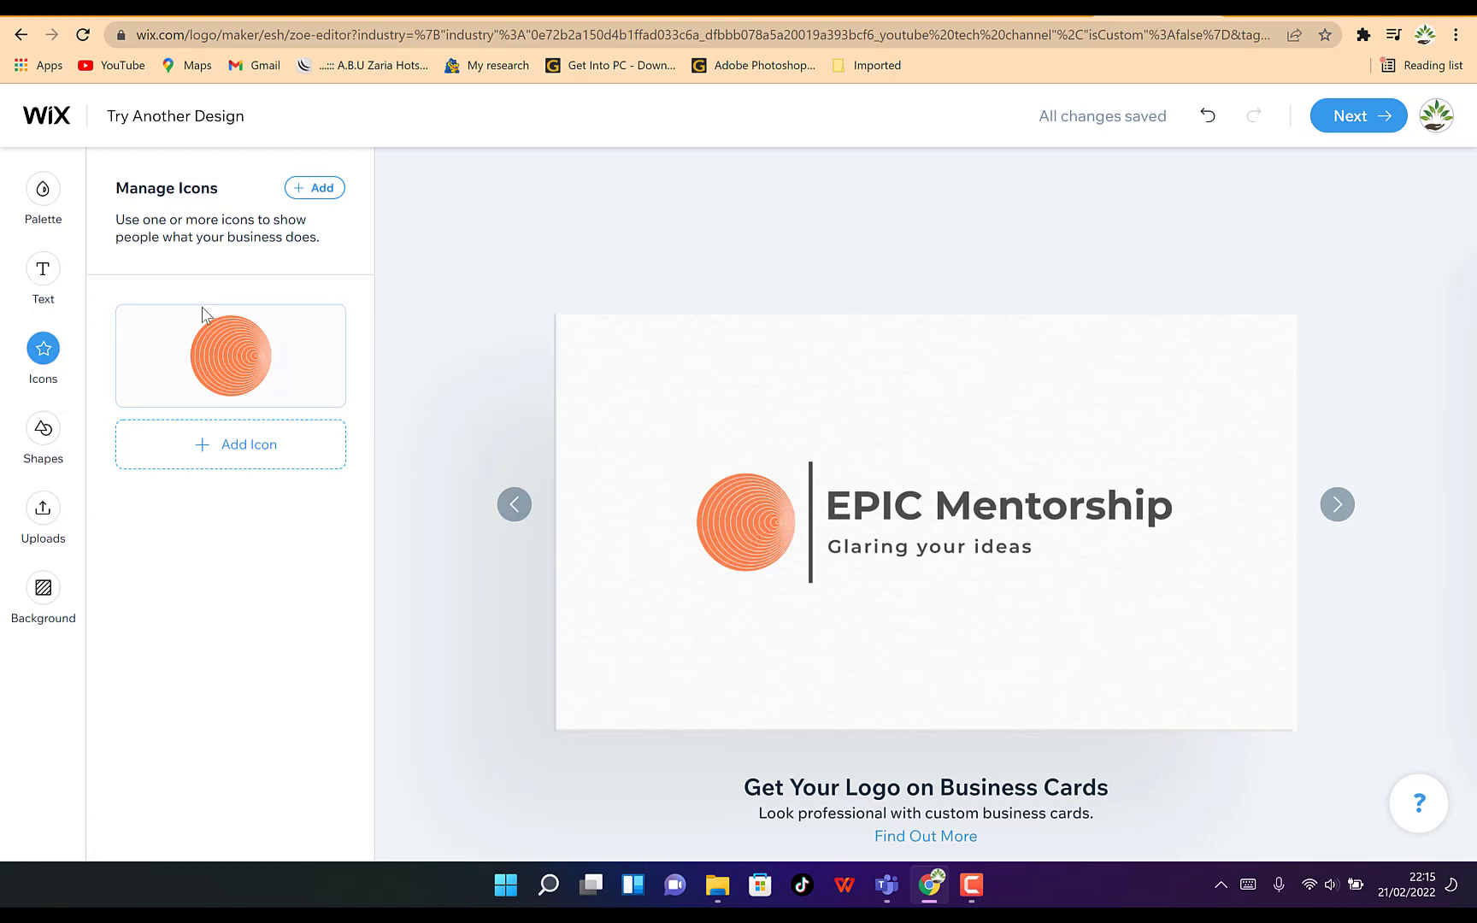
pyautogui.click(247, 445)
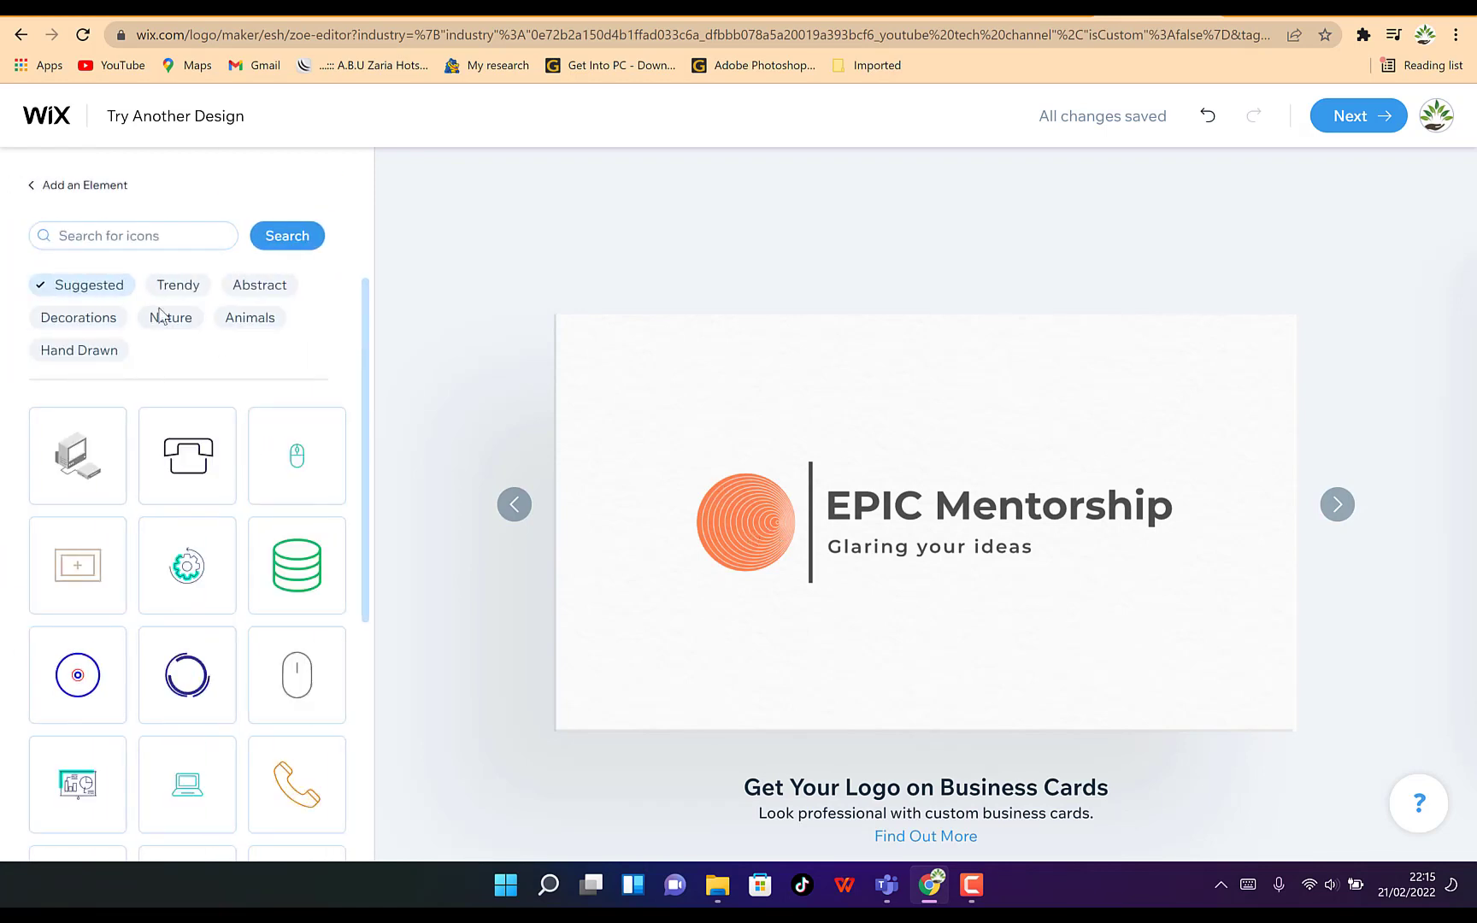
pyautogui.scroll(-5, 179, 603)
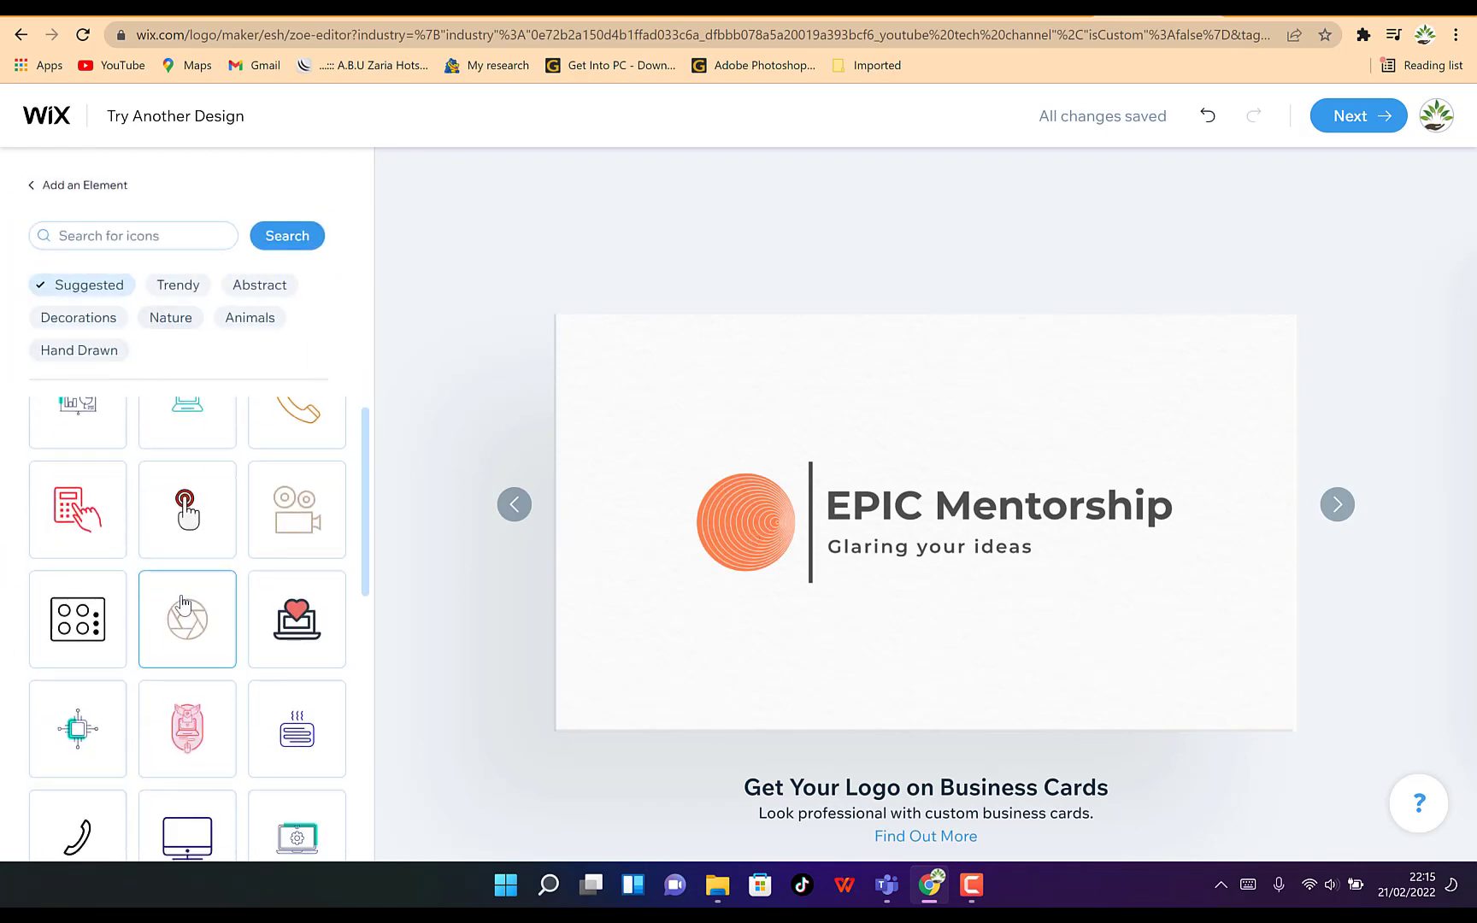
pyautogui.scroll(-10, 183, 604)
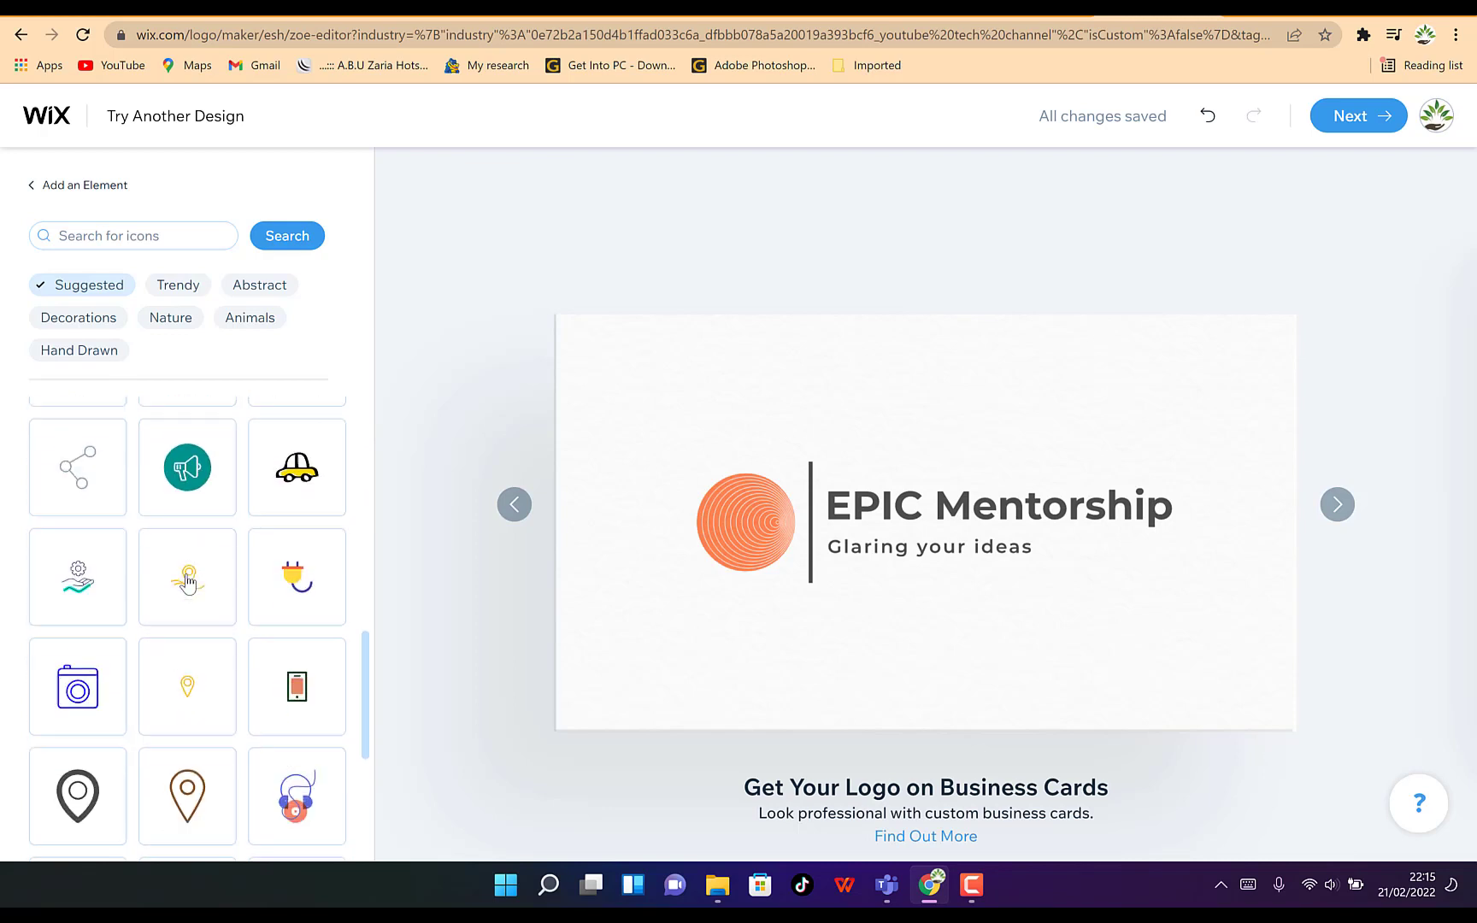
pyautogui.scroll(-4, 188, 581)
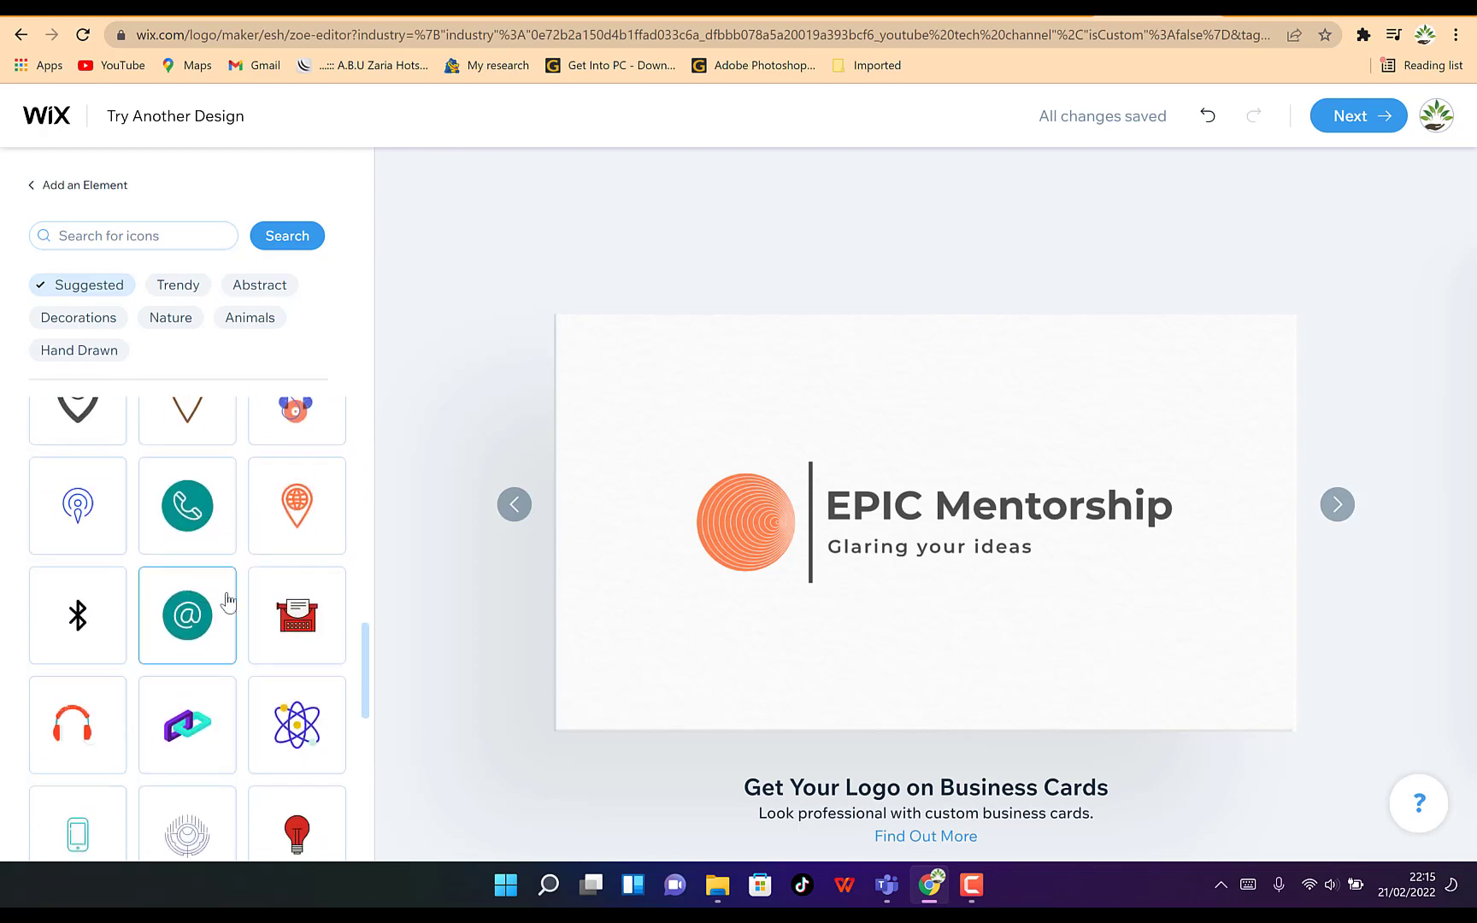
pyautogui.scroll(-3, 197, 583)
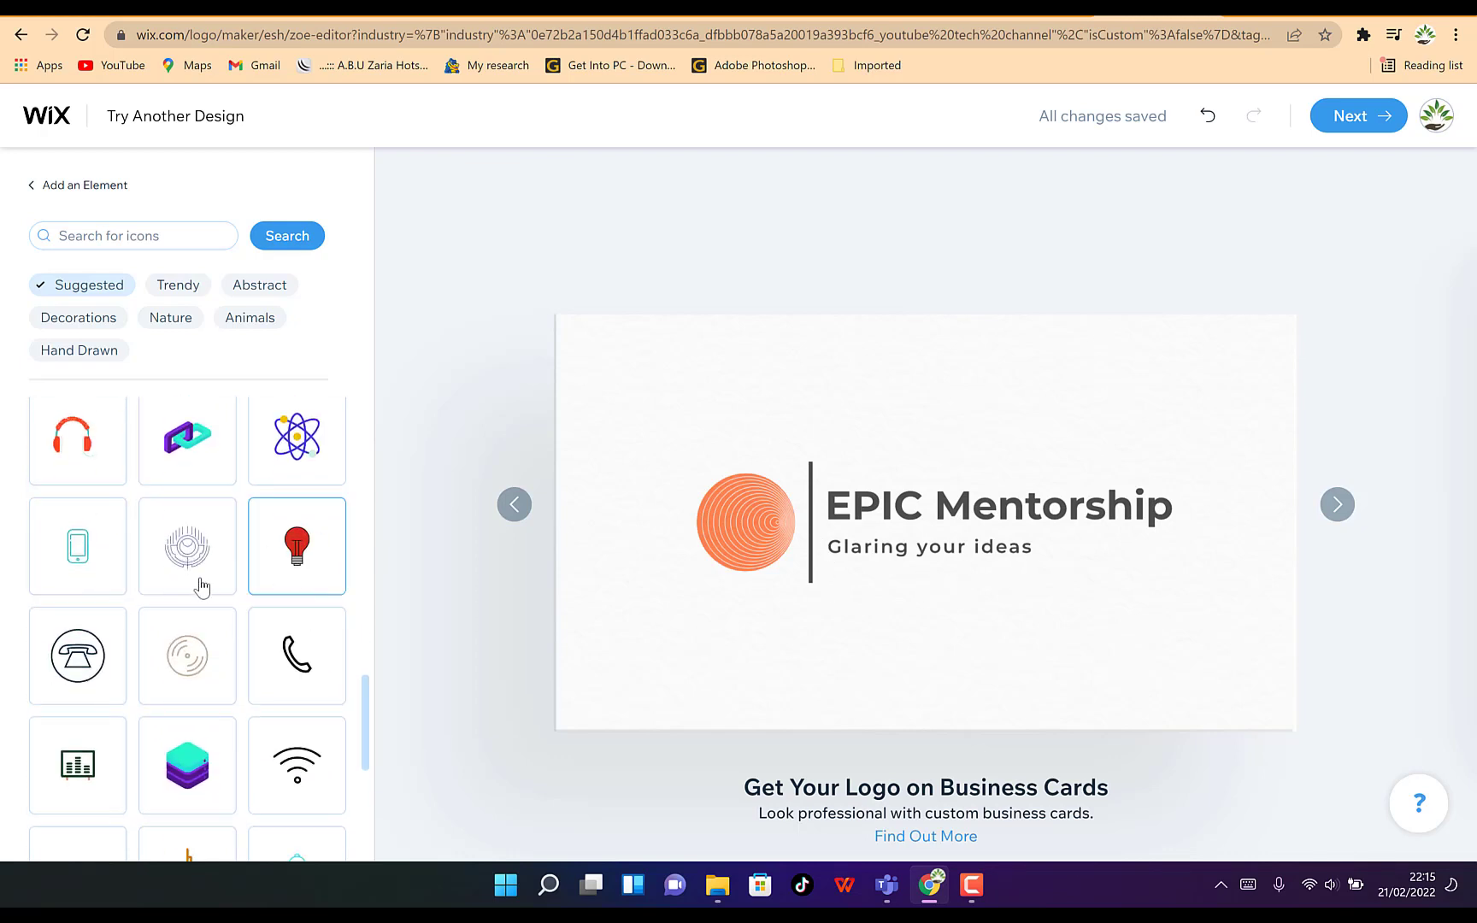
pyautogui.scroll(-4, 181, 619)
pyautogui.scroll(-3, 182, 622)
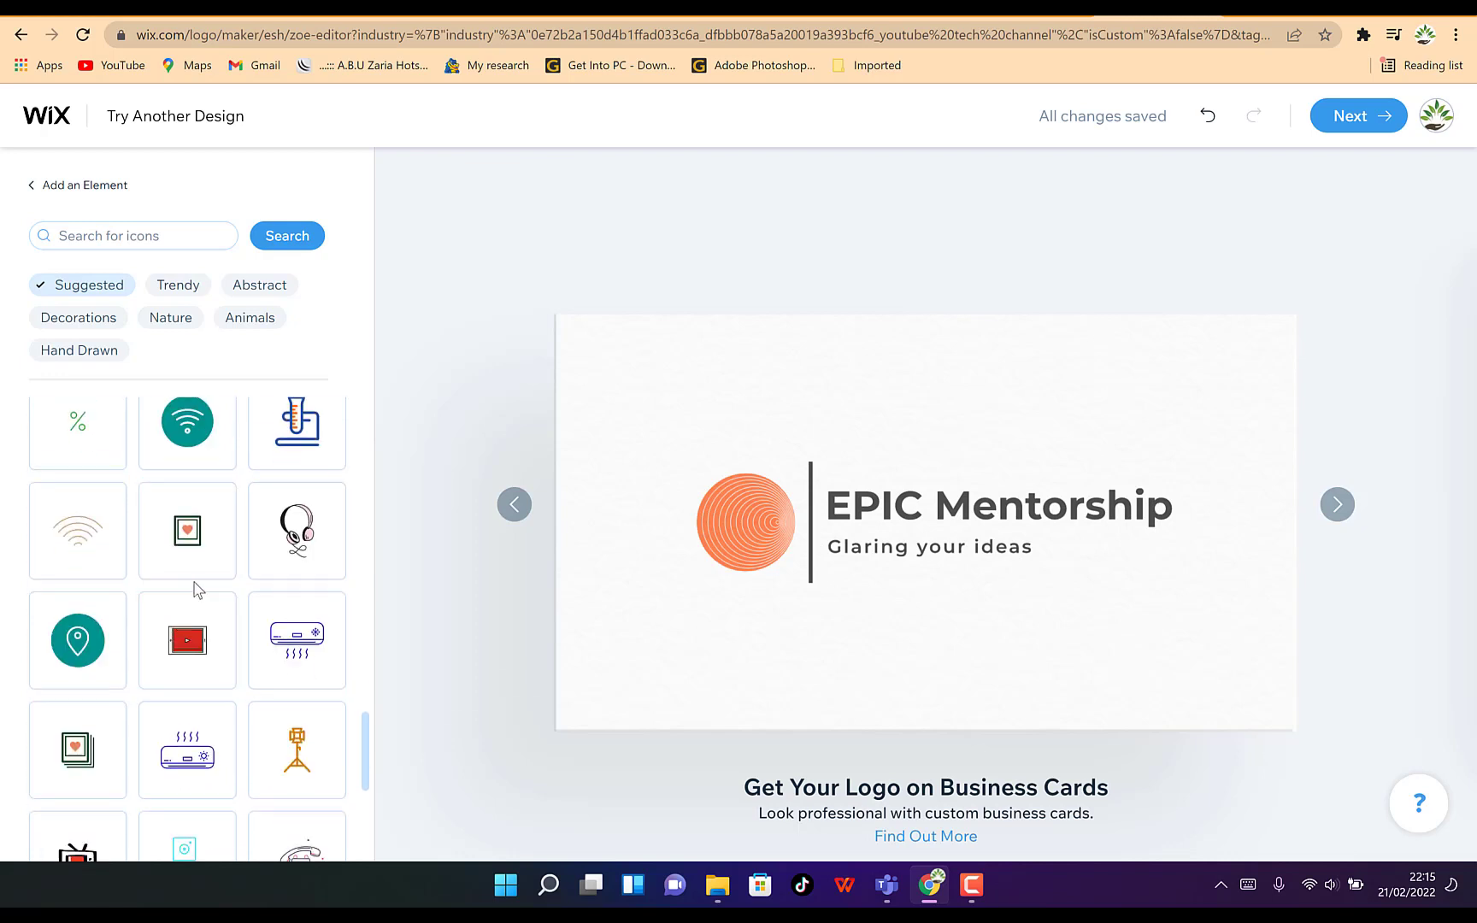
pyautogui.scroll(7, 230, 689)
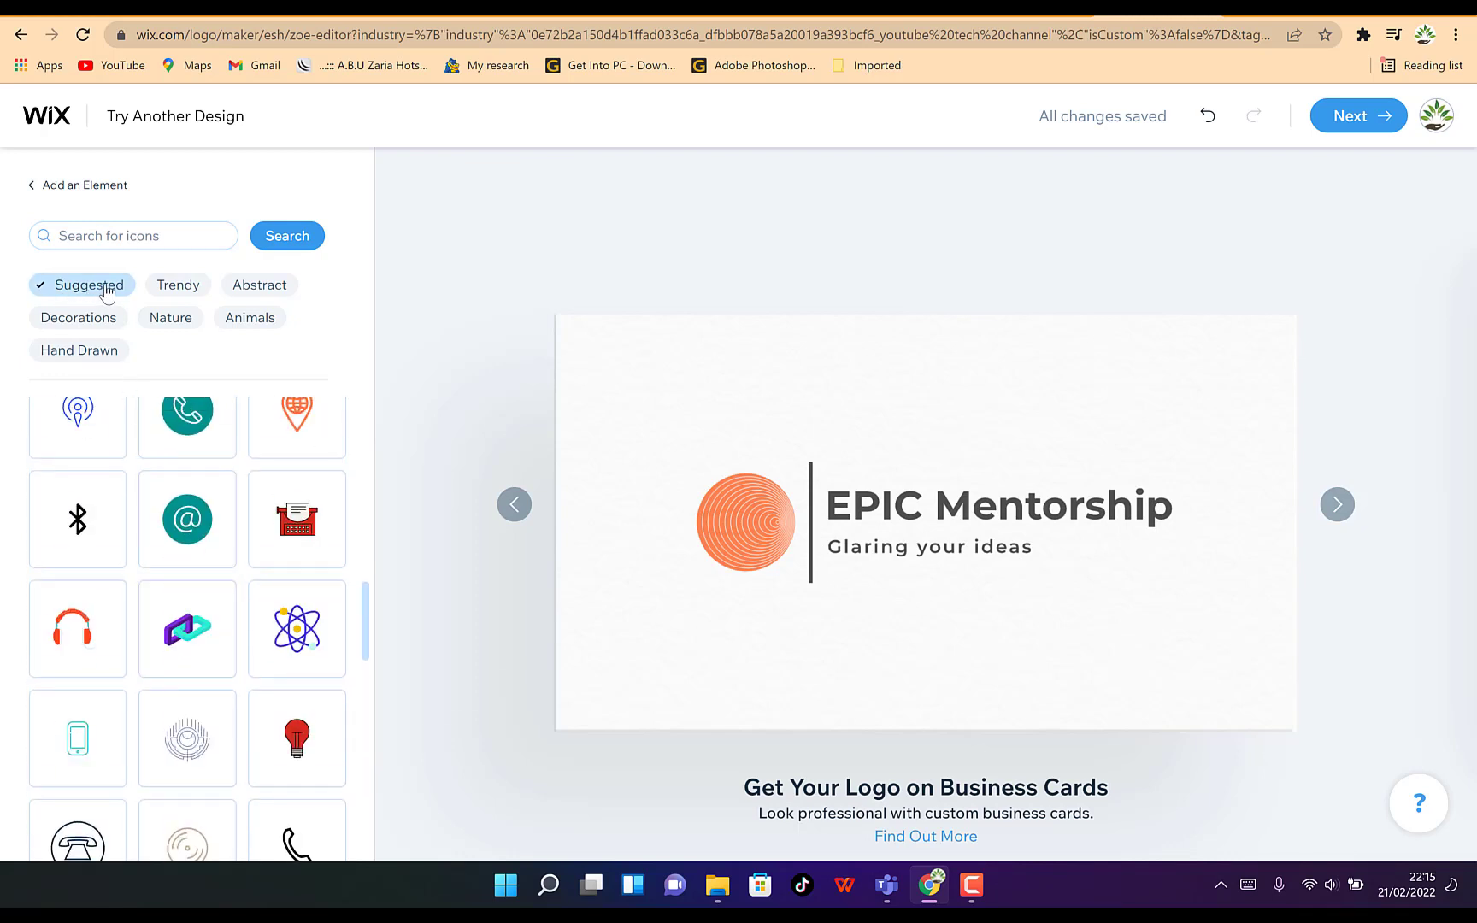
pyautogui.click(272, 289)
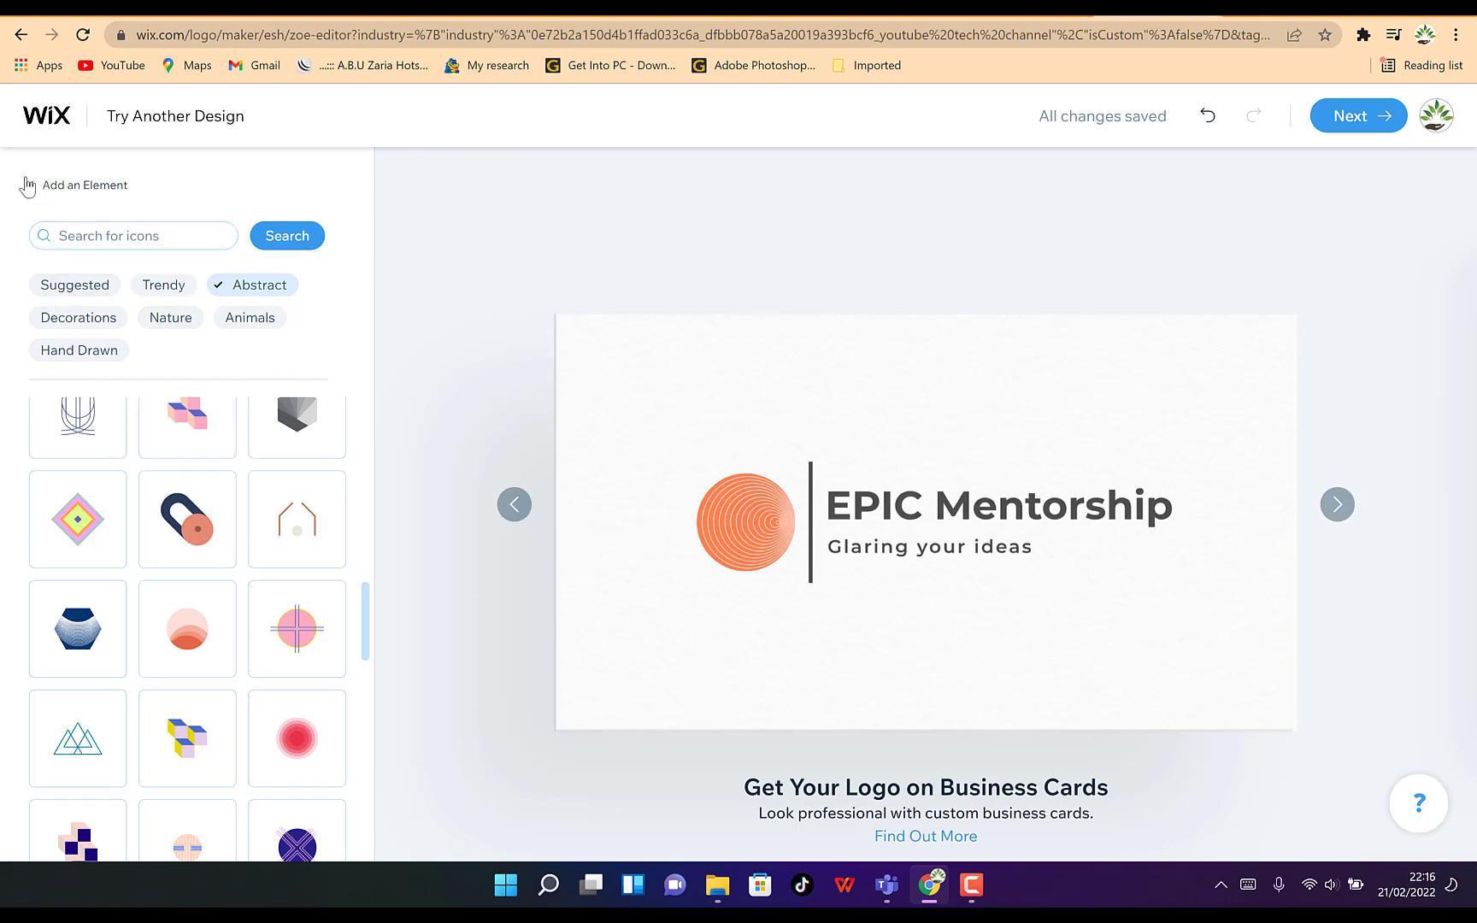
pyautogui.scroll(5, 229, 560)
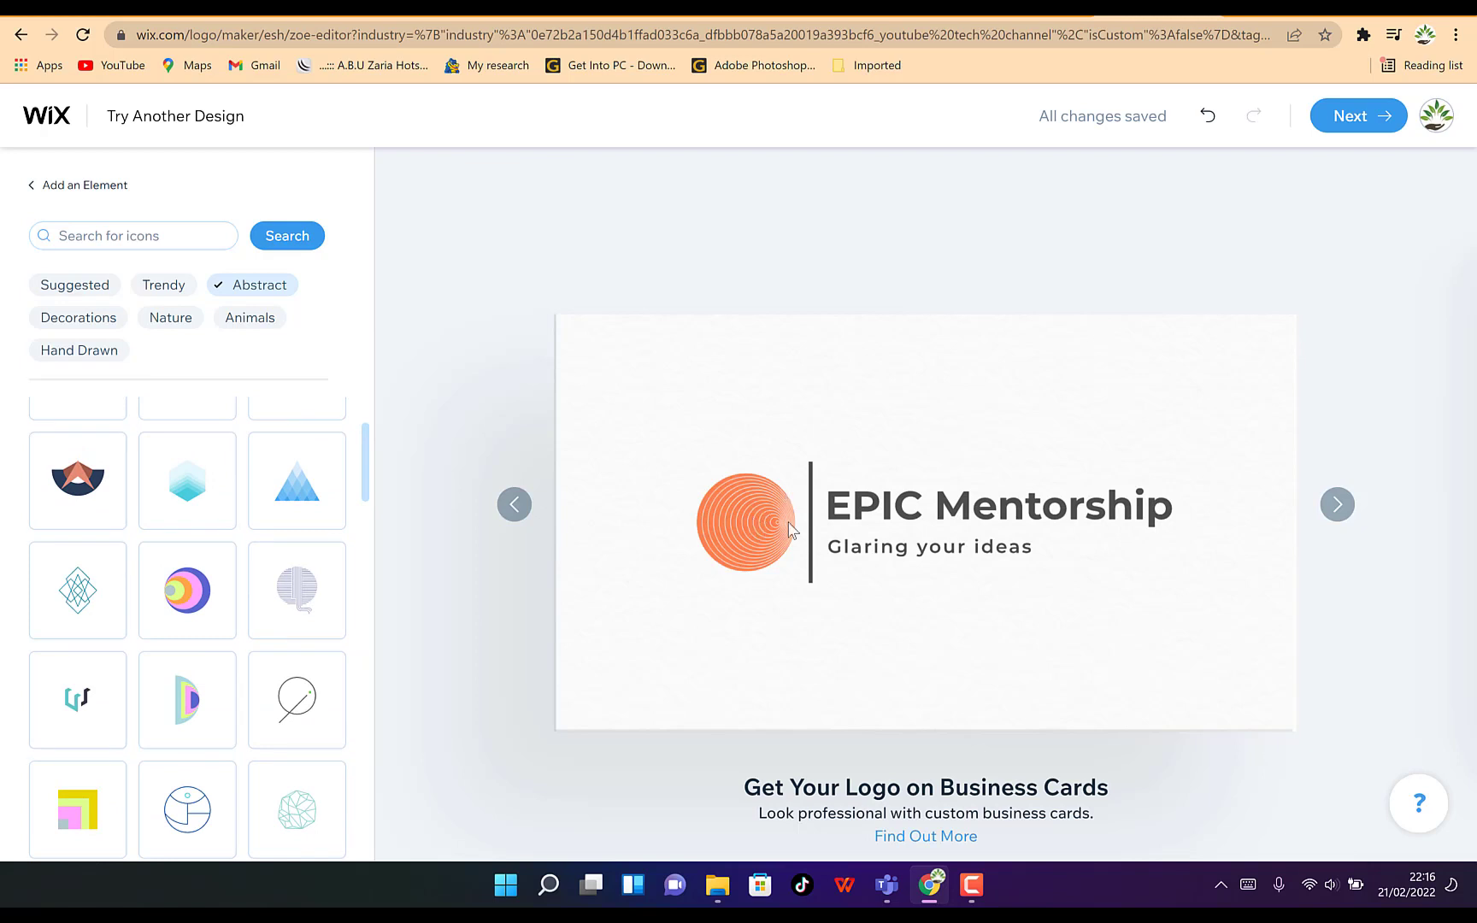
pyautogui.scroll(4, 205, 540)
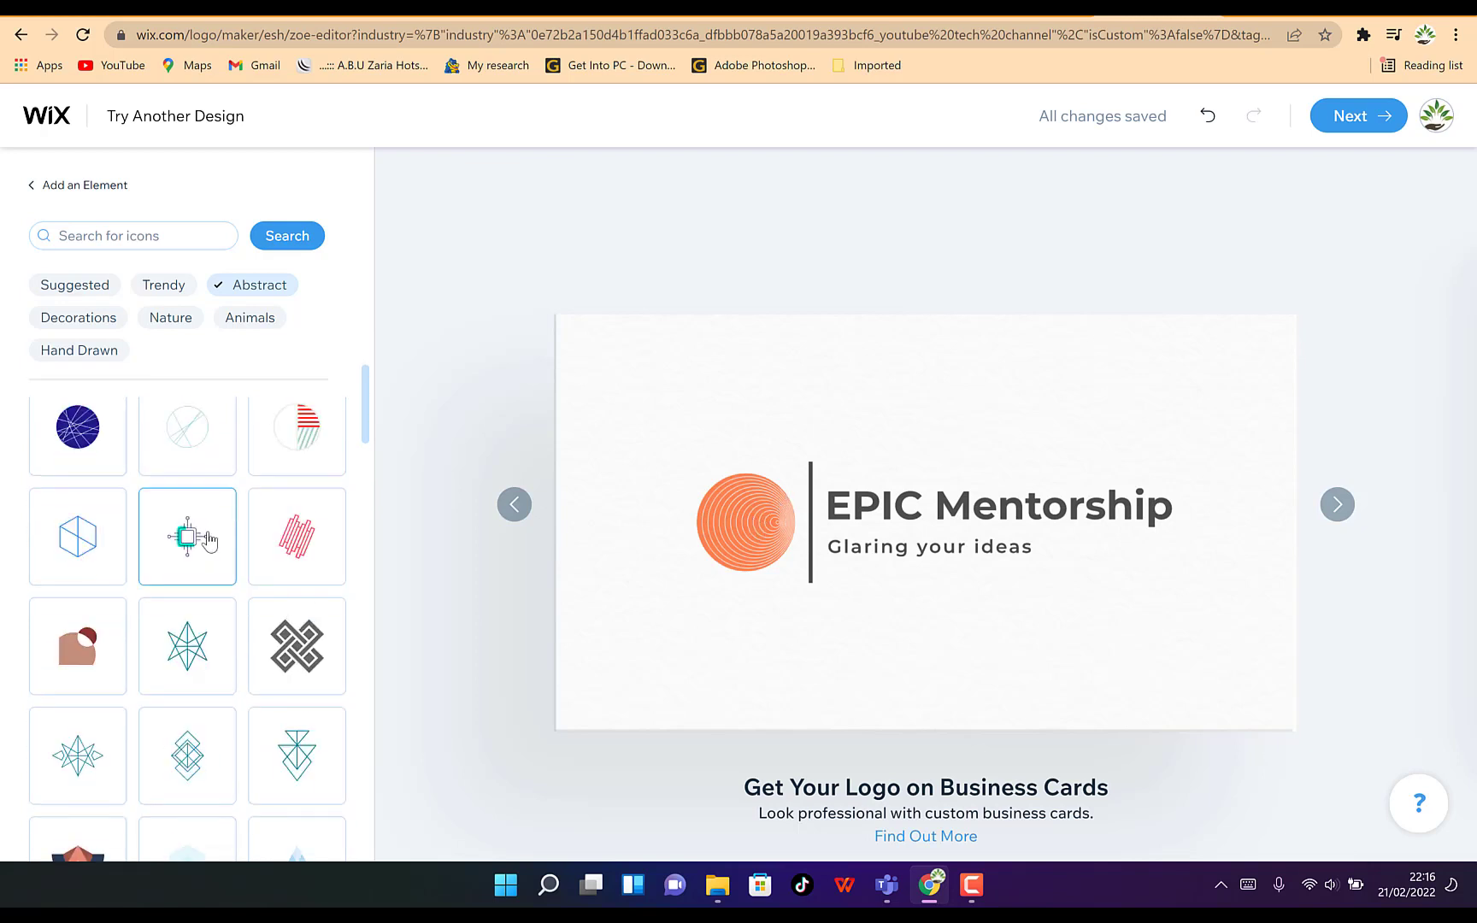
pyautogui.scroll(5, 207, 522)
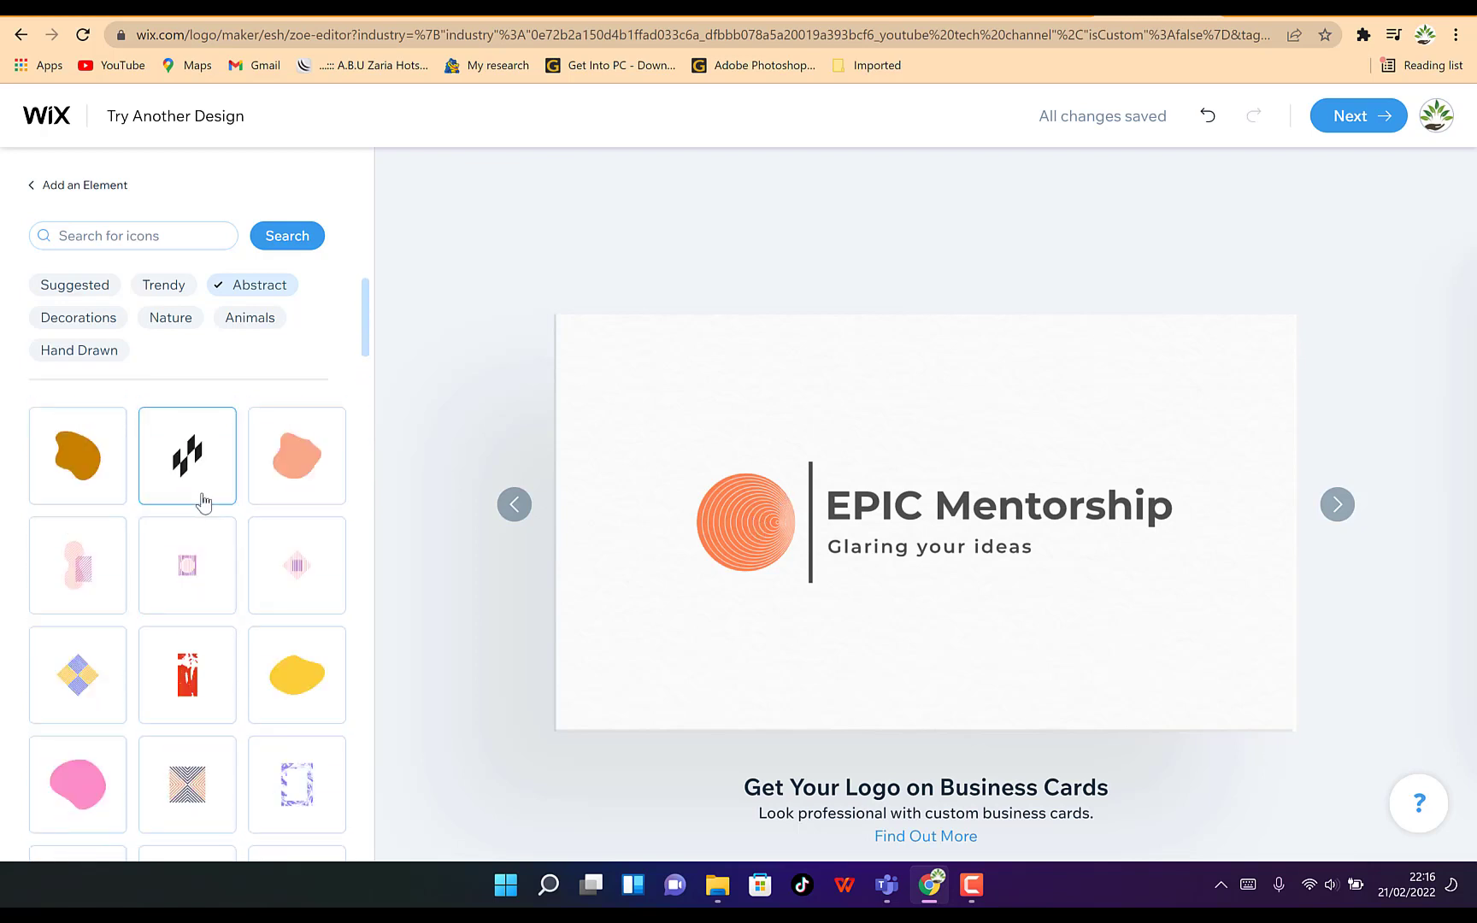
pyautogui.scroll(-4, 168, 513)
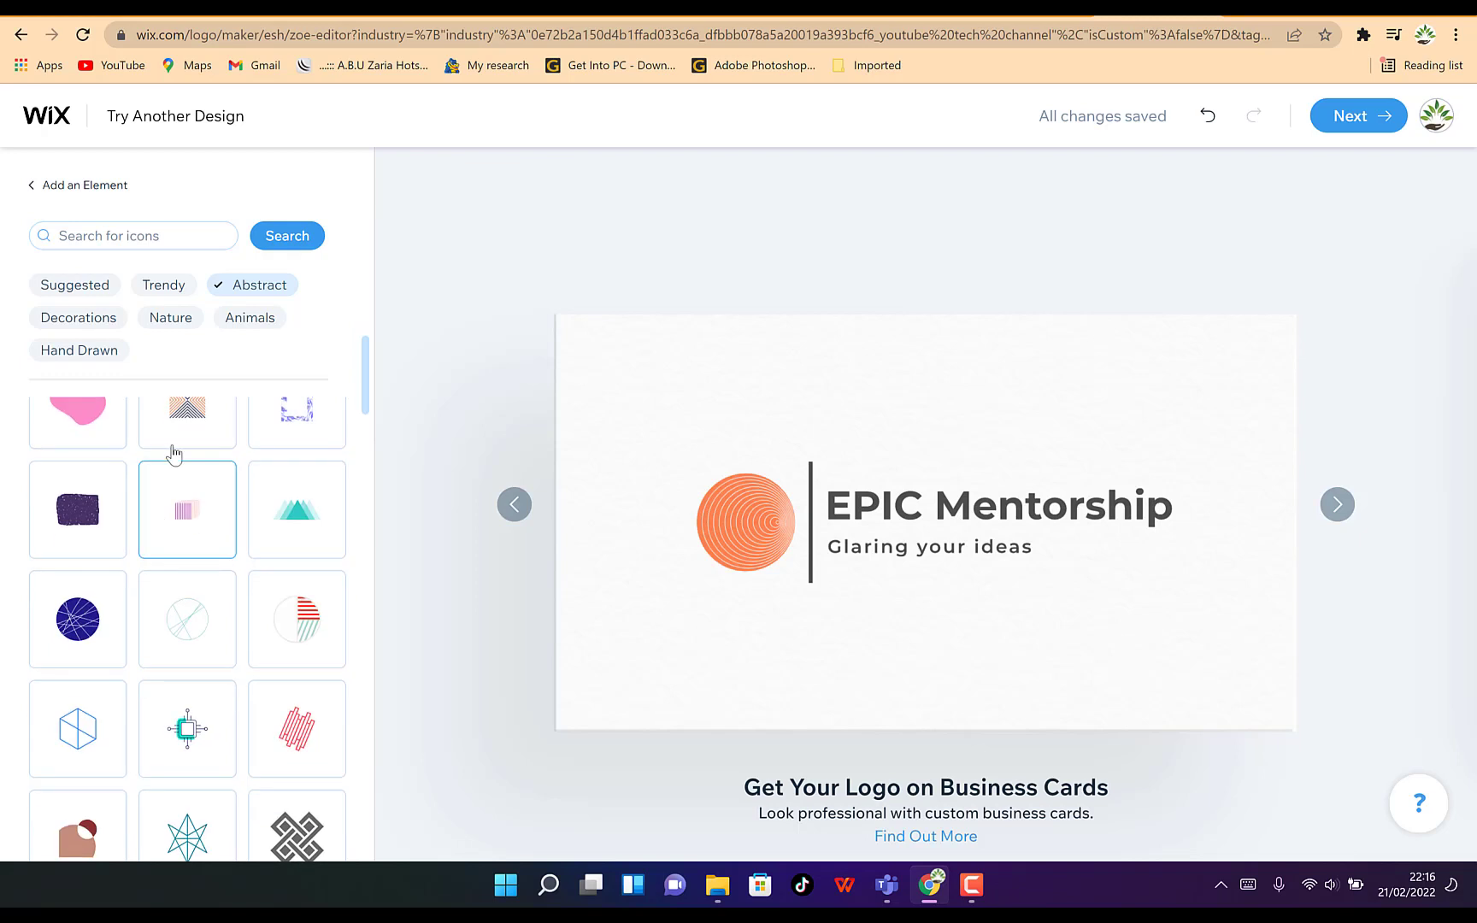
# Add the hand-with-heart icon from the Trendy category to the logo
pyautogui.click(158, 295)
pyautogui.scroll(-1, 199, 643)
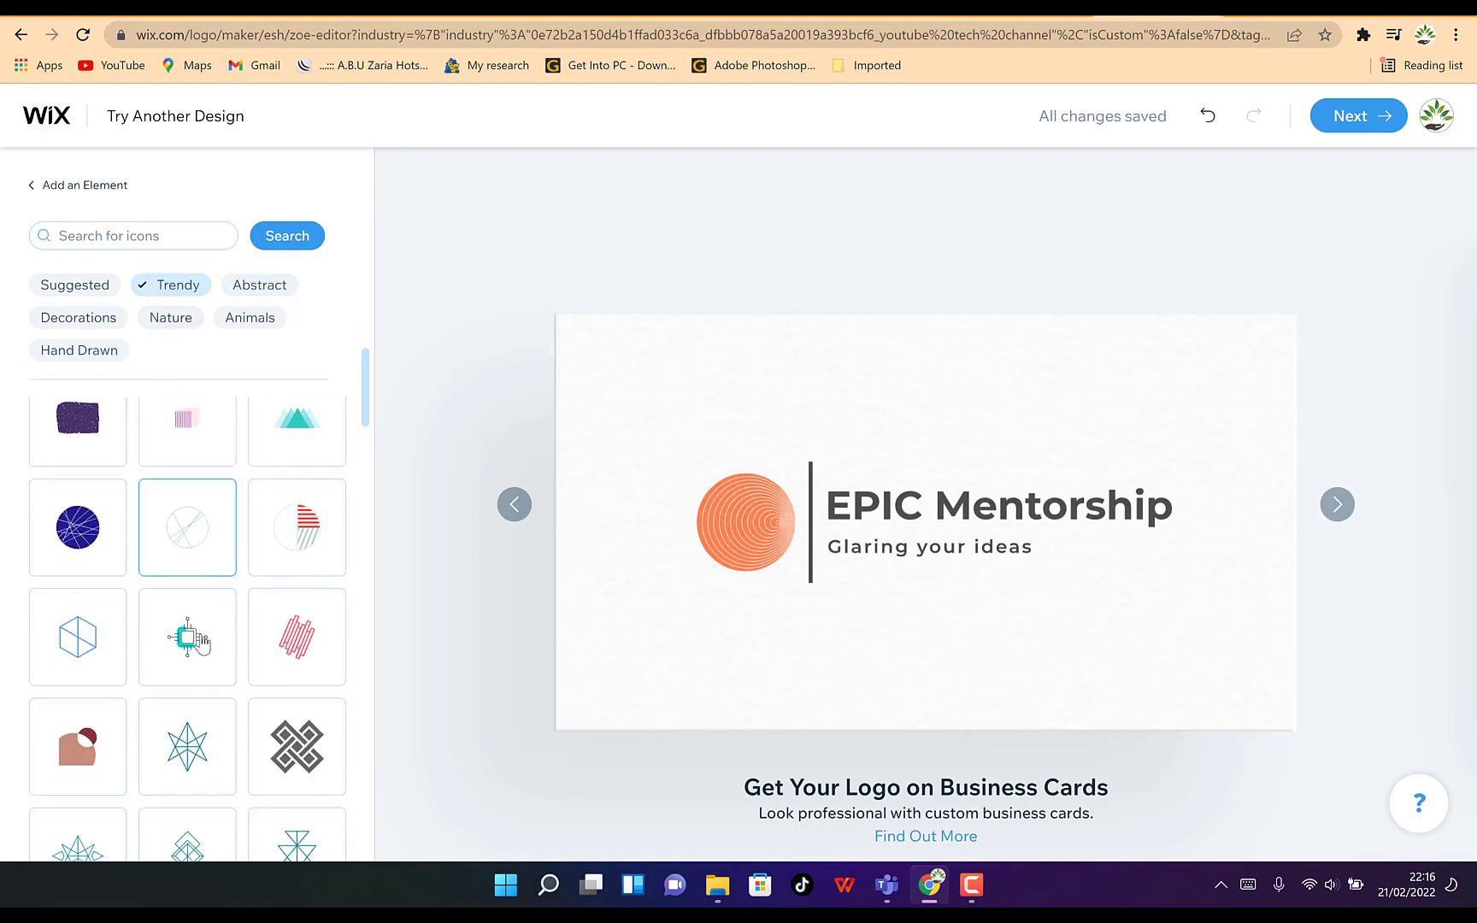
pyautogui.scroll(3, 198, 620)
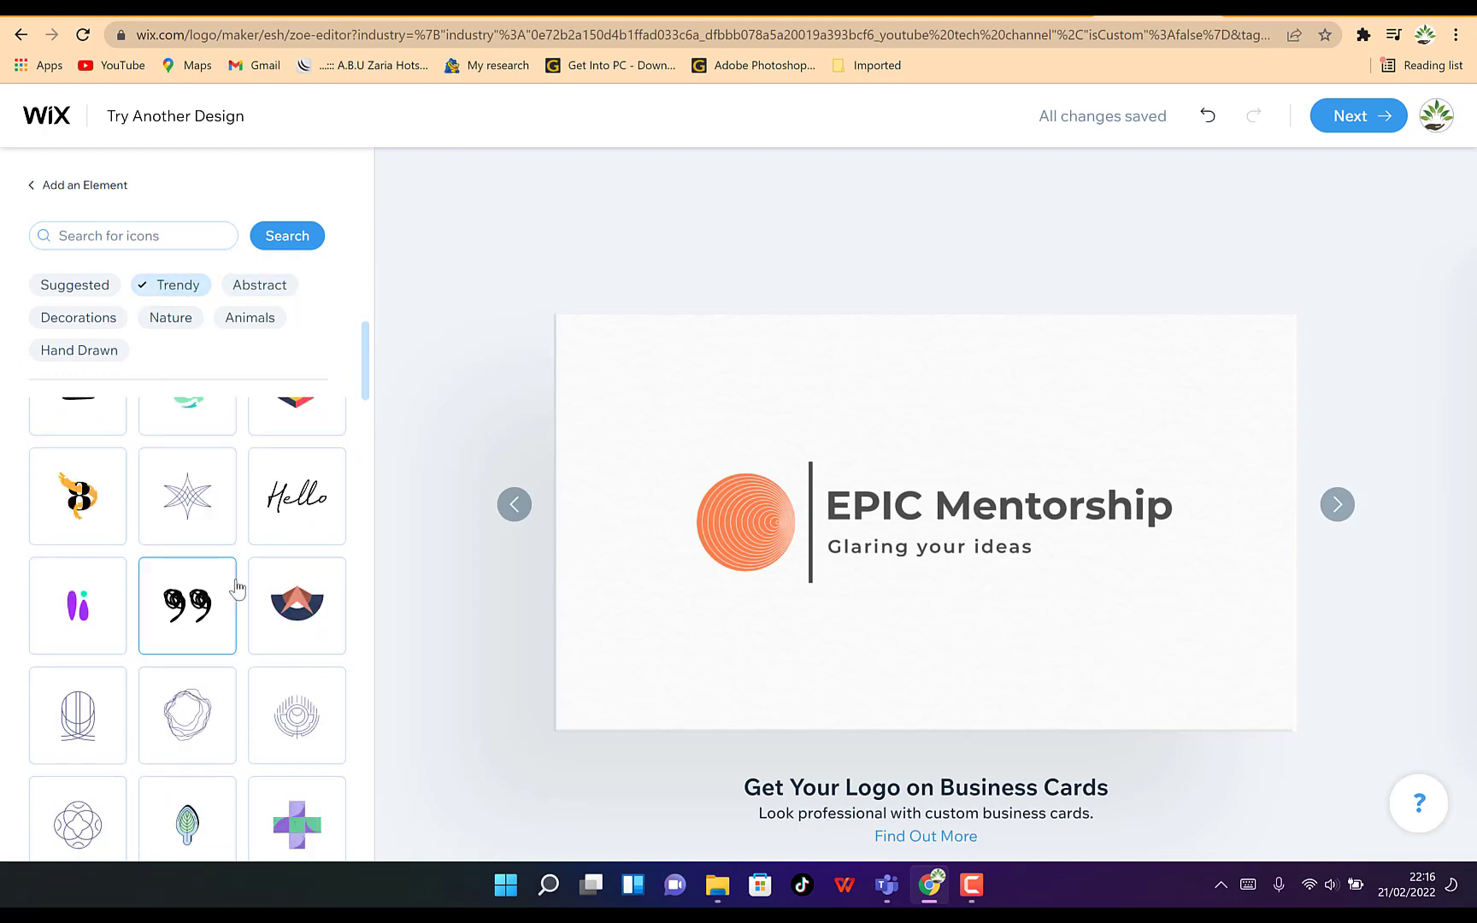
pyautogui.scroll(3, 253, 566)
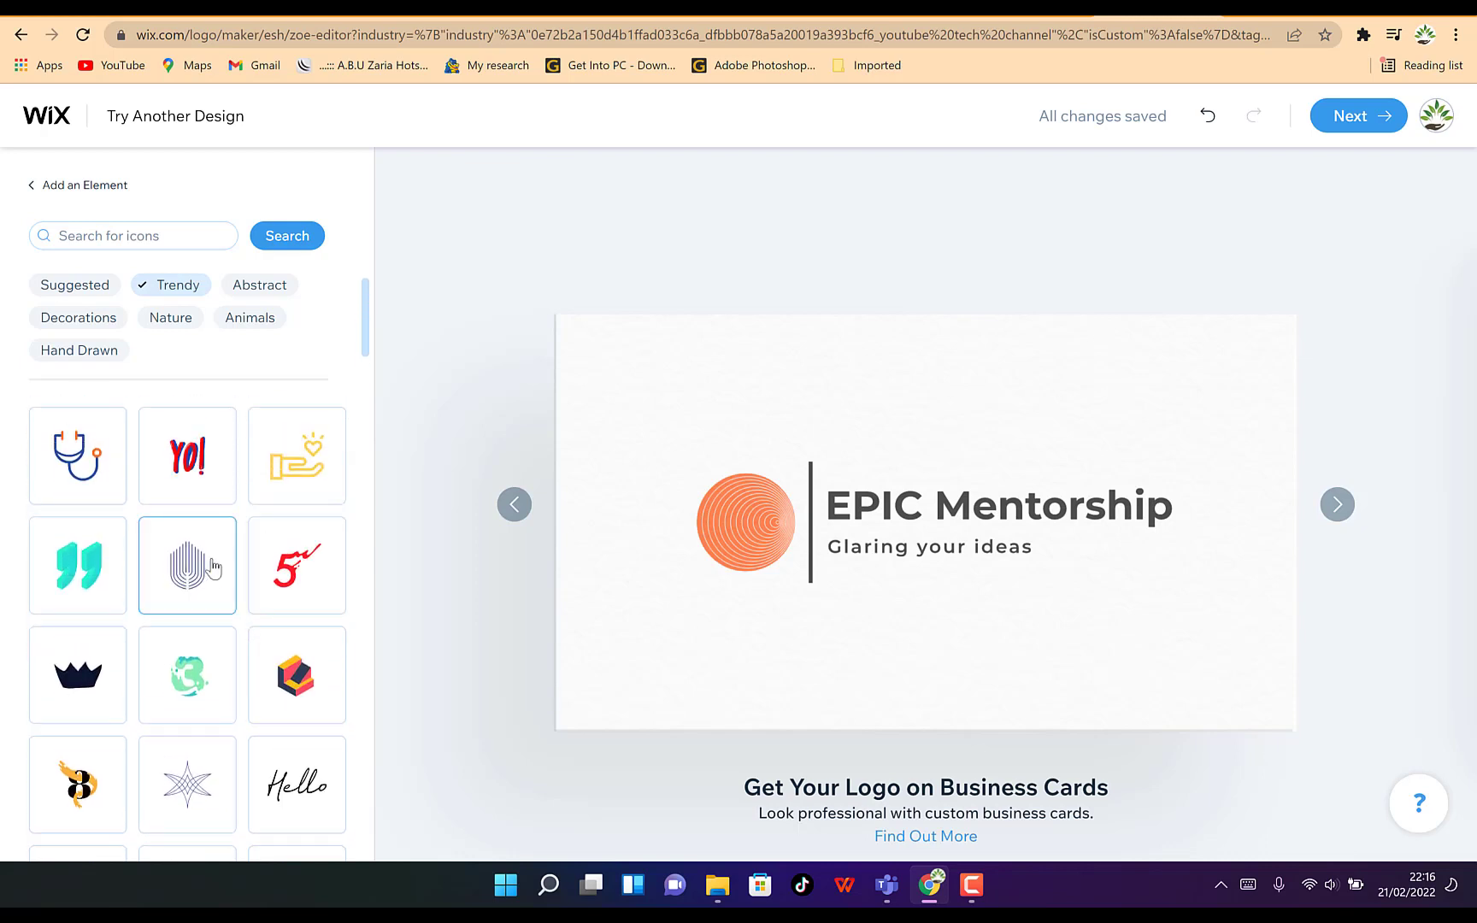
pyautogui.scroll(-10, 231, 653)
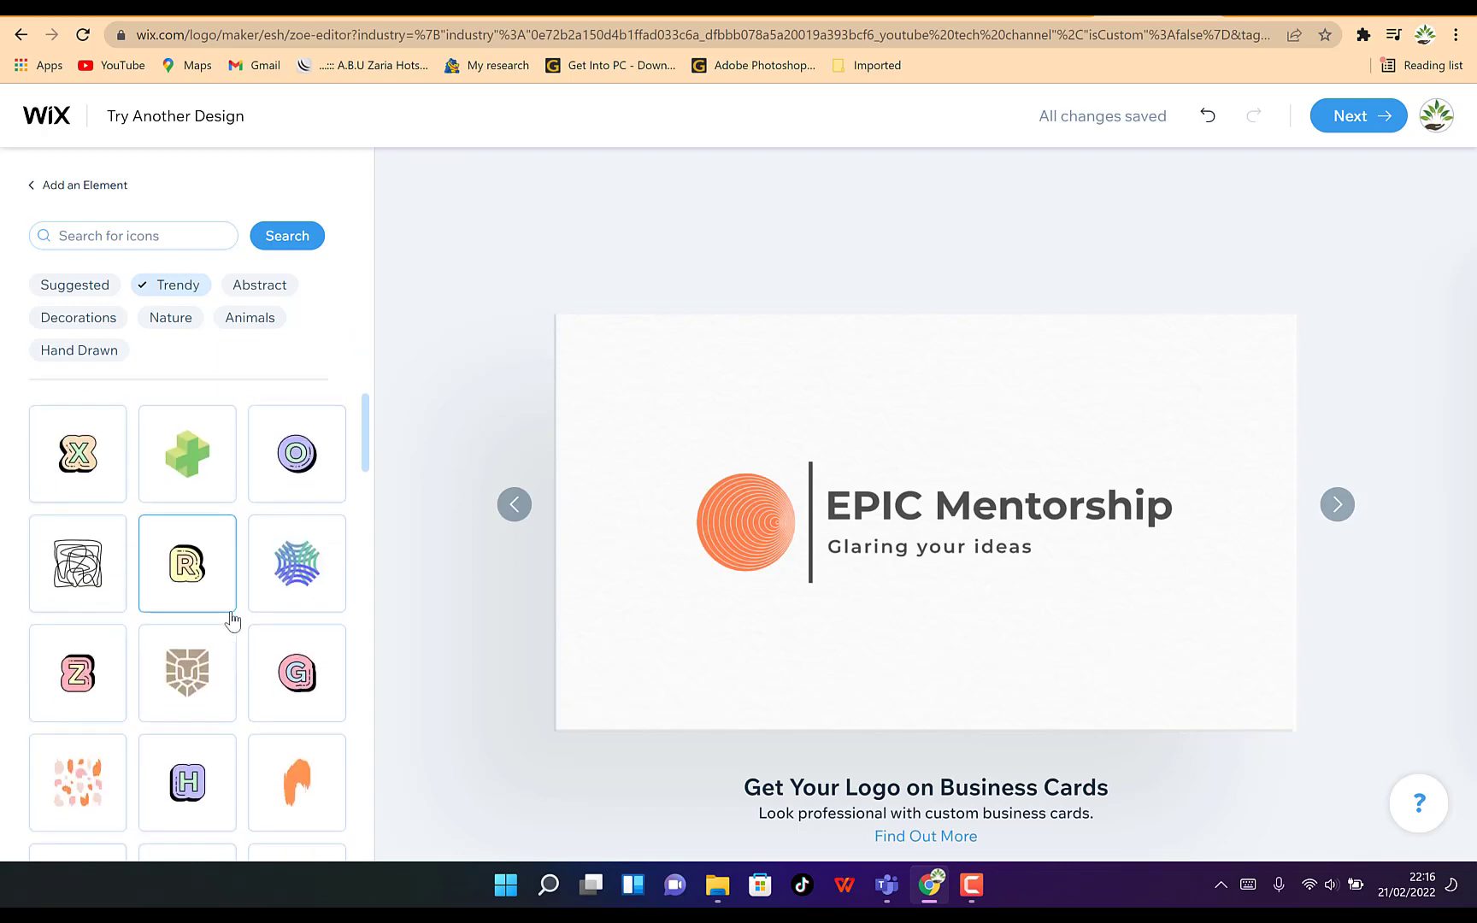
pyautogui.scroll(-1, 232, 622)
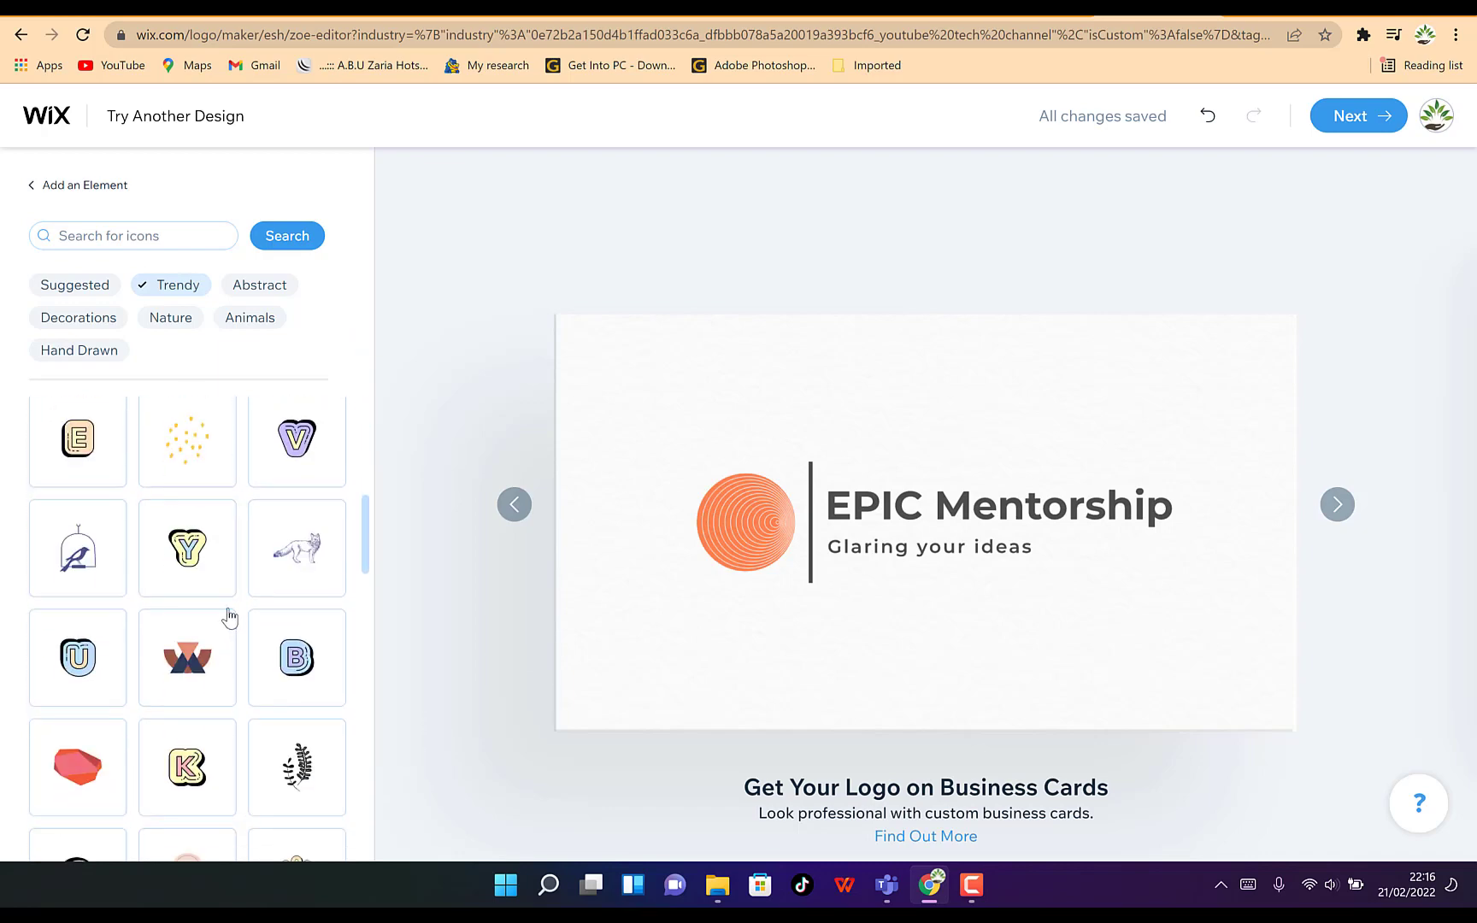
pyautogui.scroll(10, 229, 617)
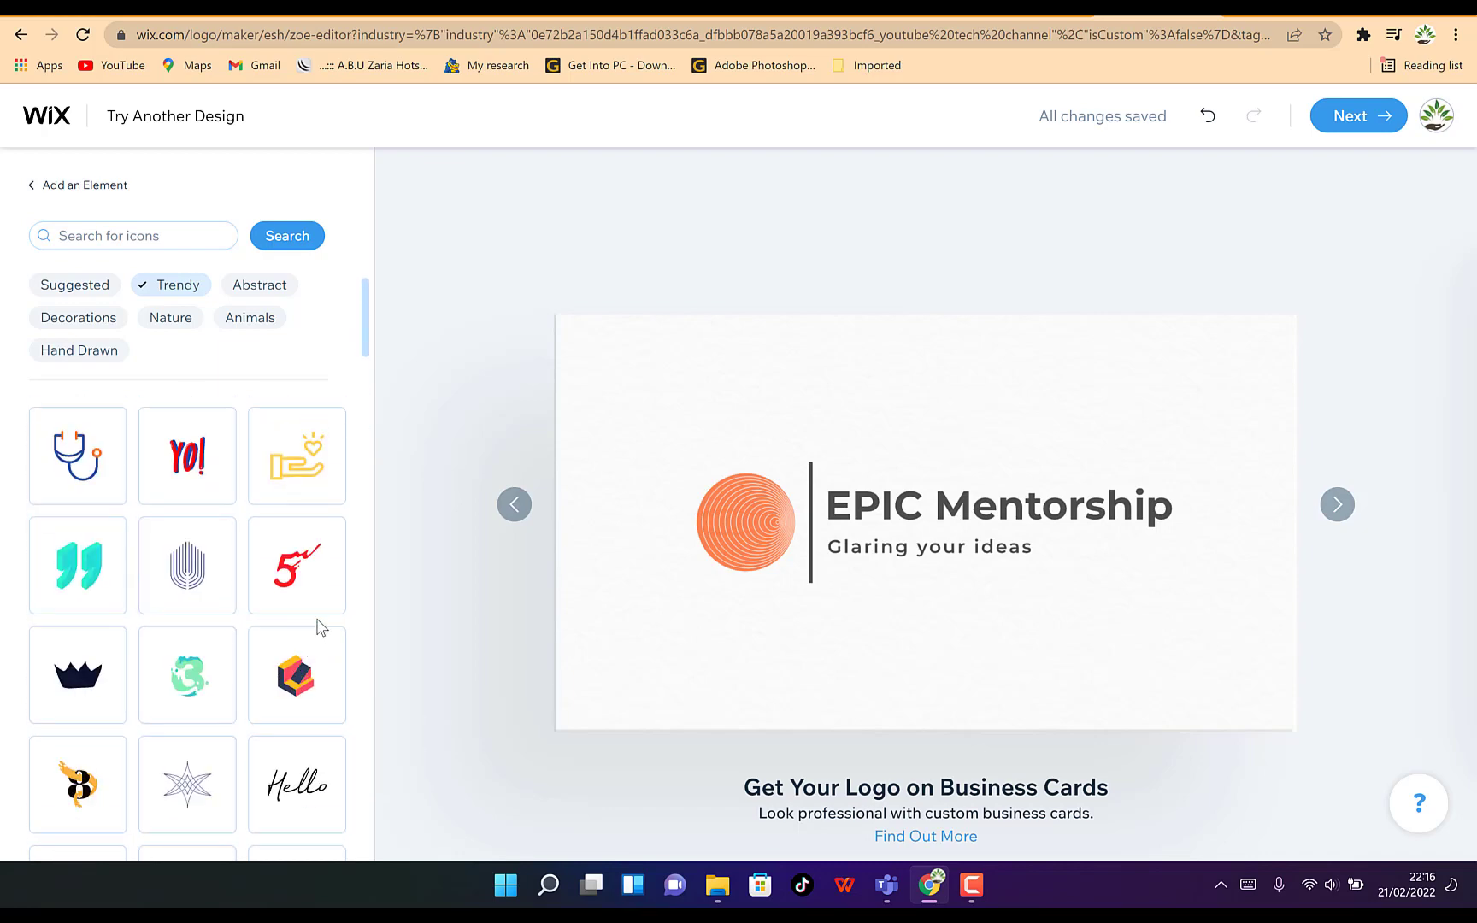
pyautogui.click(265, 494)
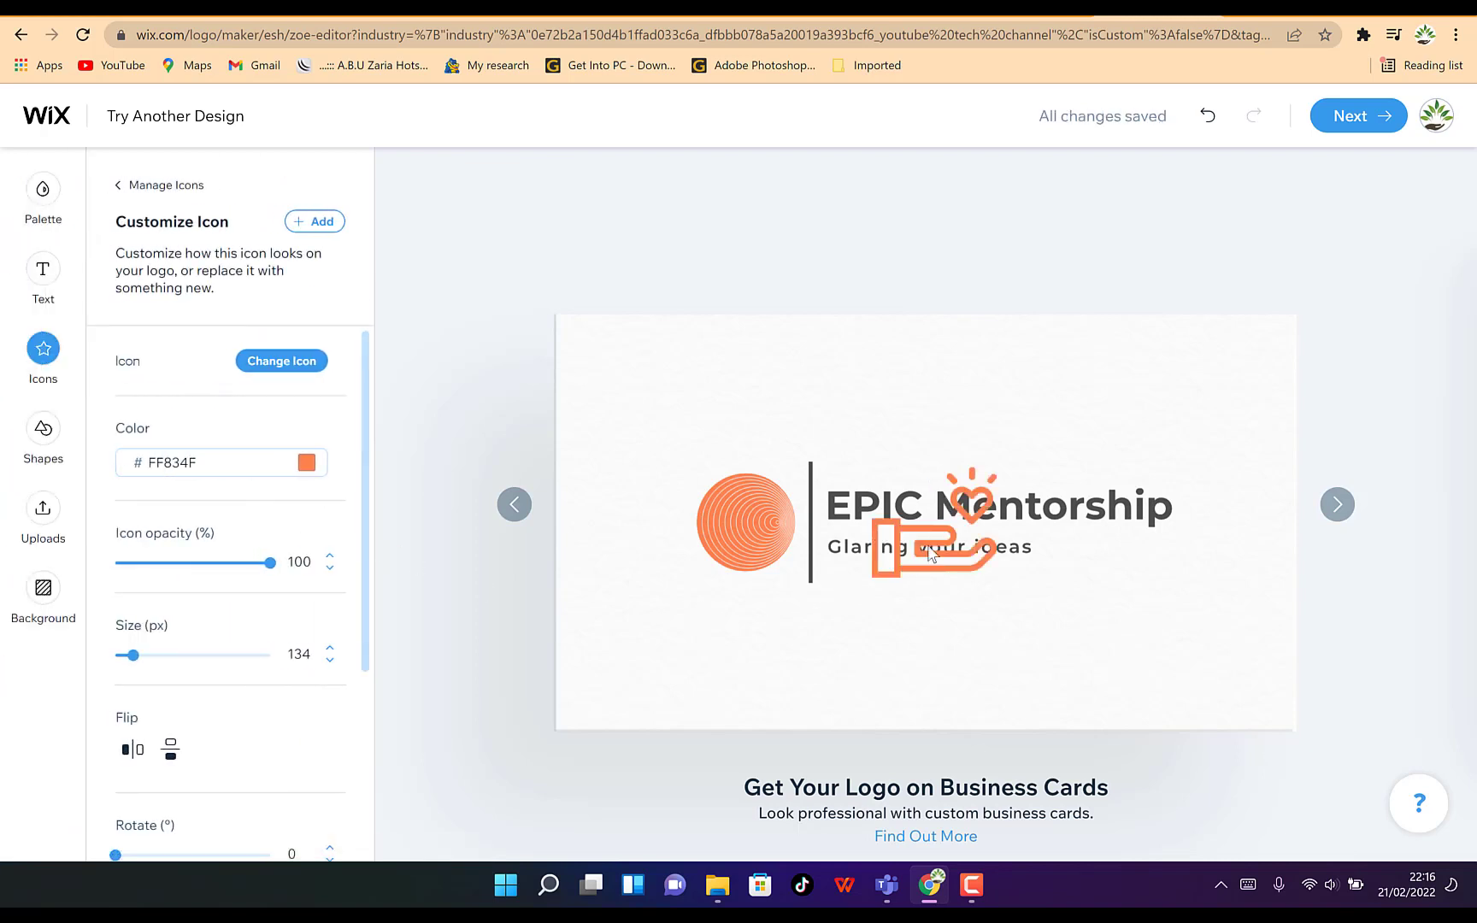
pyautogui.click(929, 547)
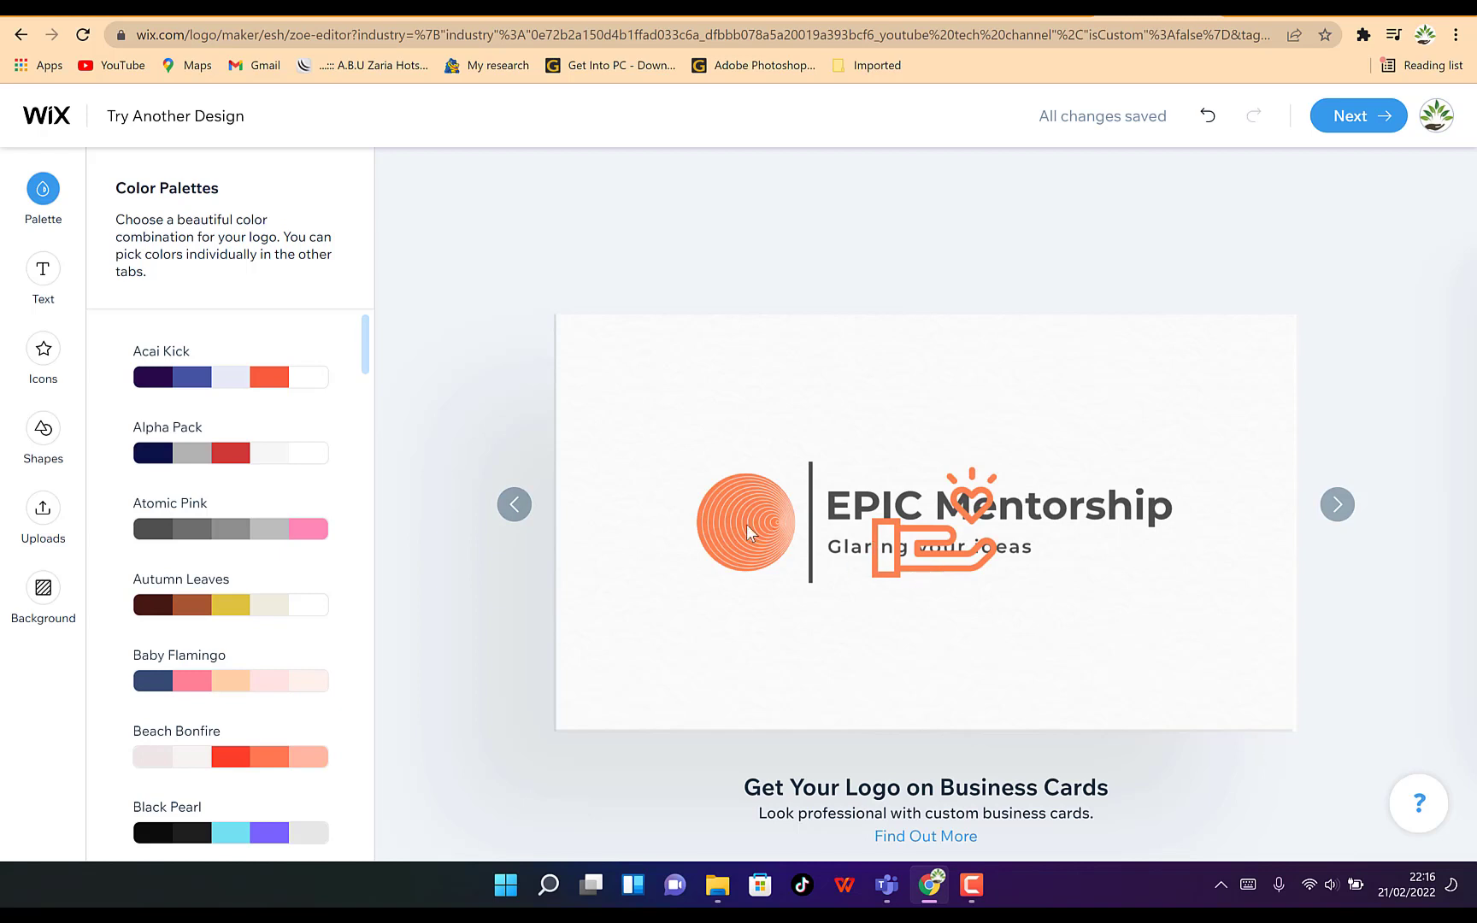
# Set the hand-with-heart icon's size to 158 px and flip it horizontally and vertically
pyautogui.click(43, 351)
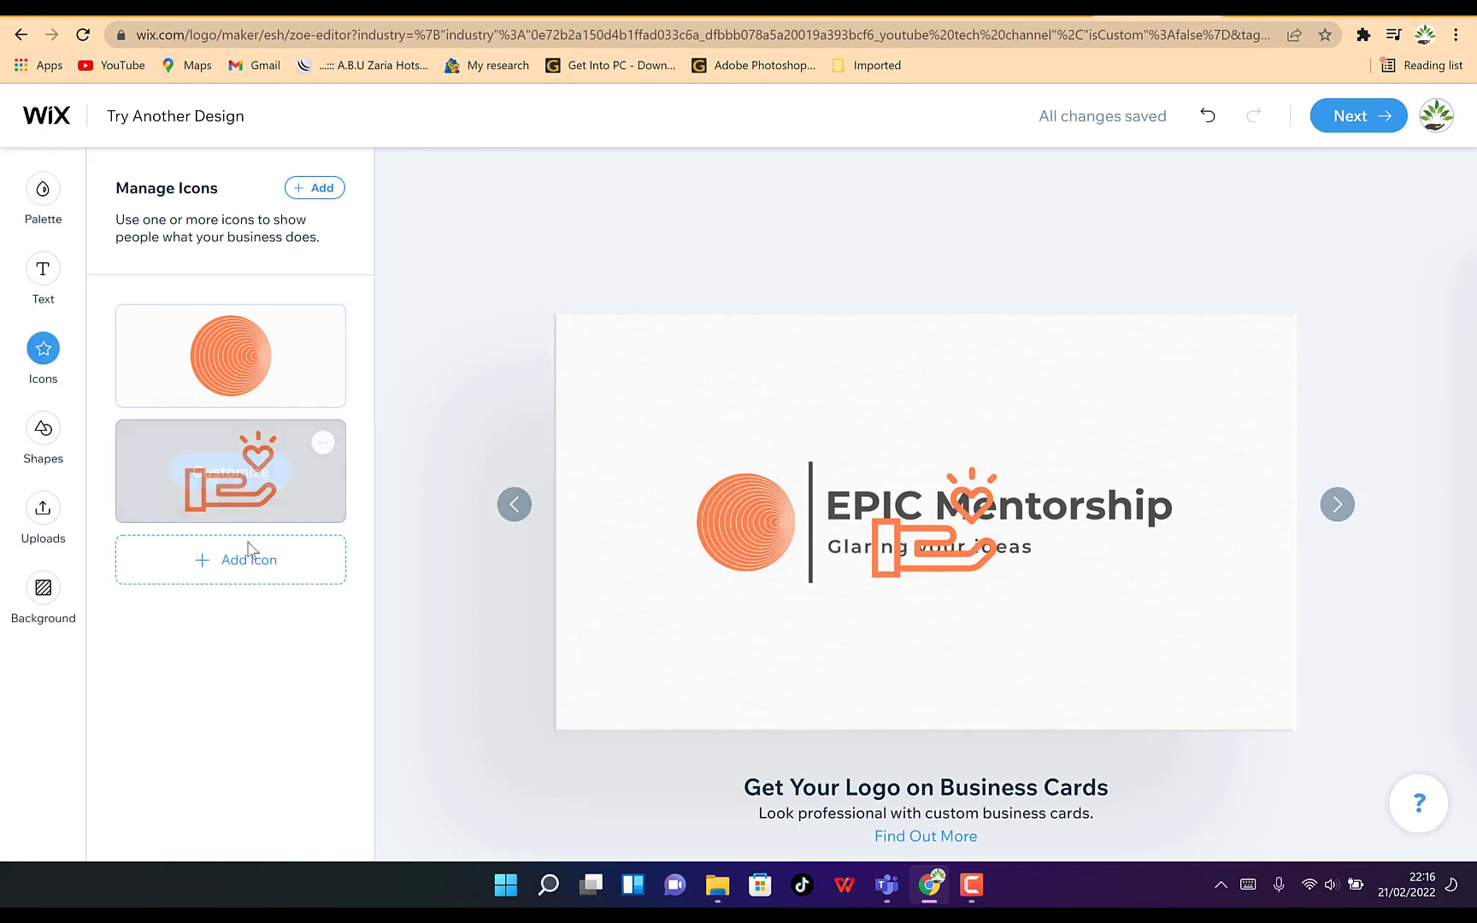
pyautogui.click(246, 482)
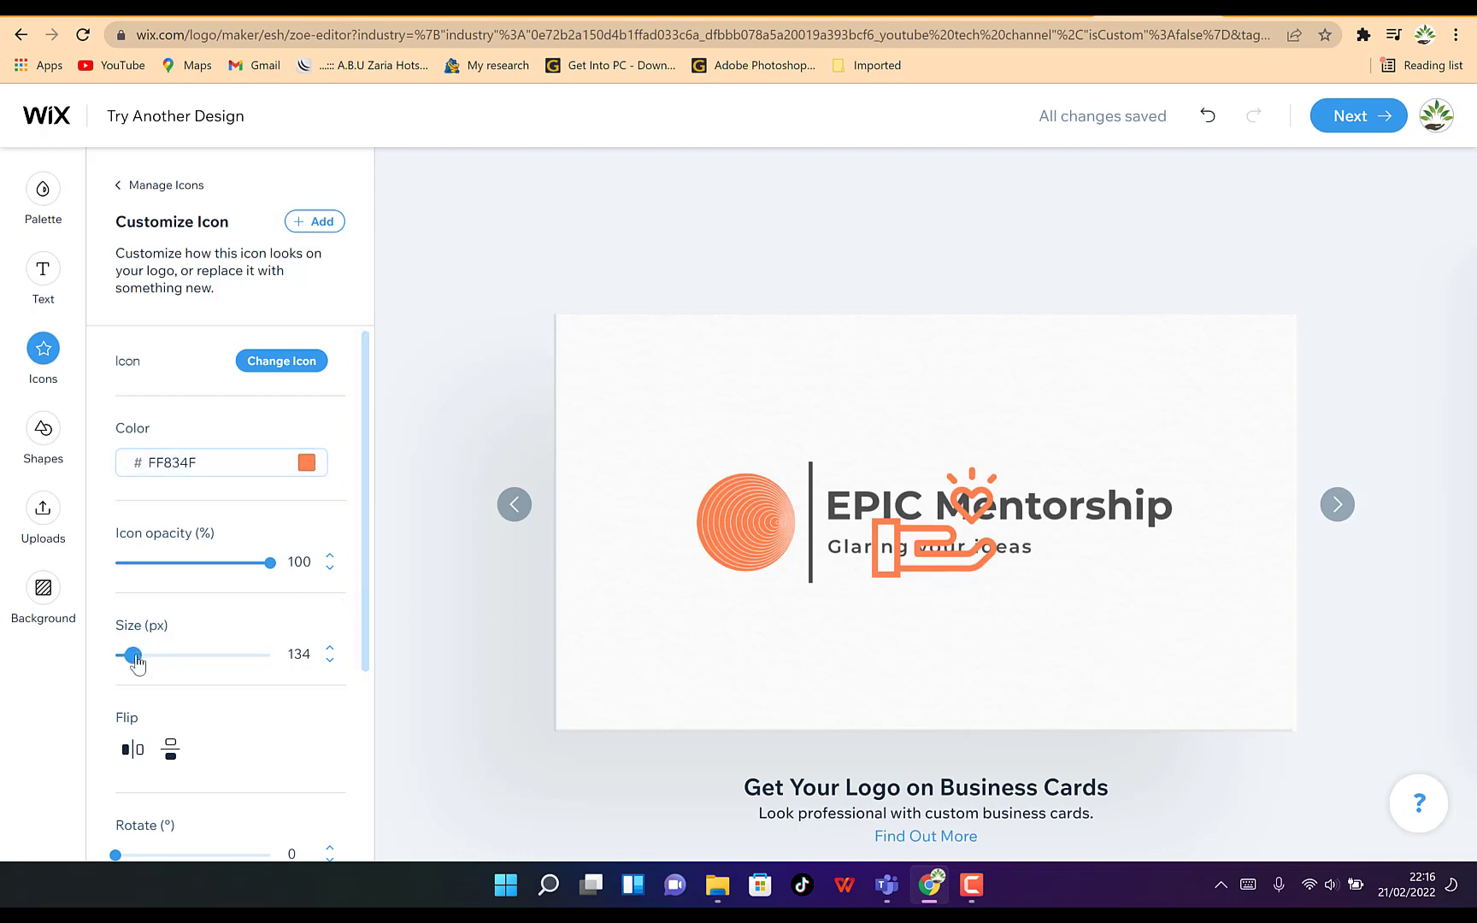
pyautogui.moveTo(135, 663)
pyautogui.mouseDown()
pyautogui.moveTo(168, 669)
pyautogui.moveTo(137, 661)
pyautogui.mouseUp()
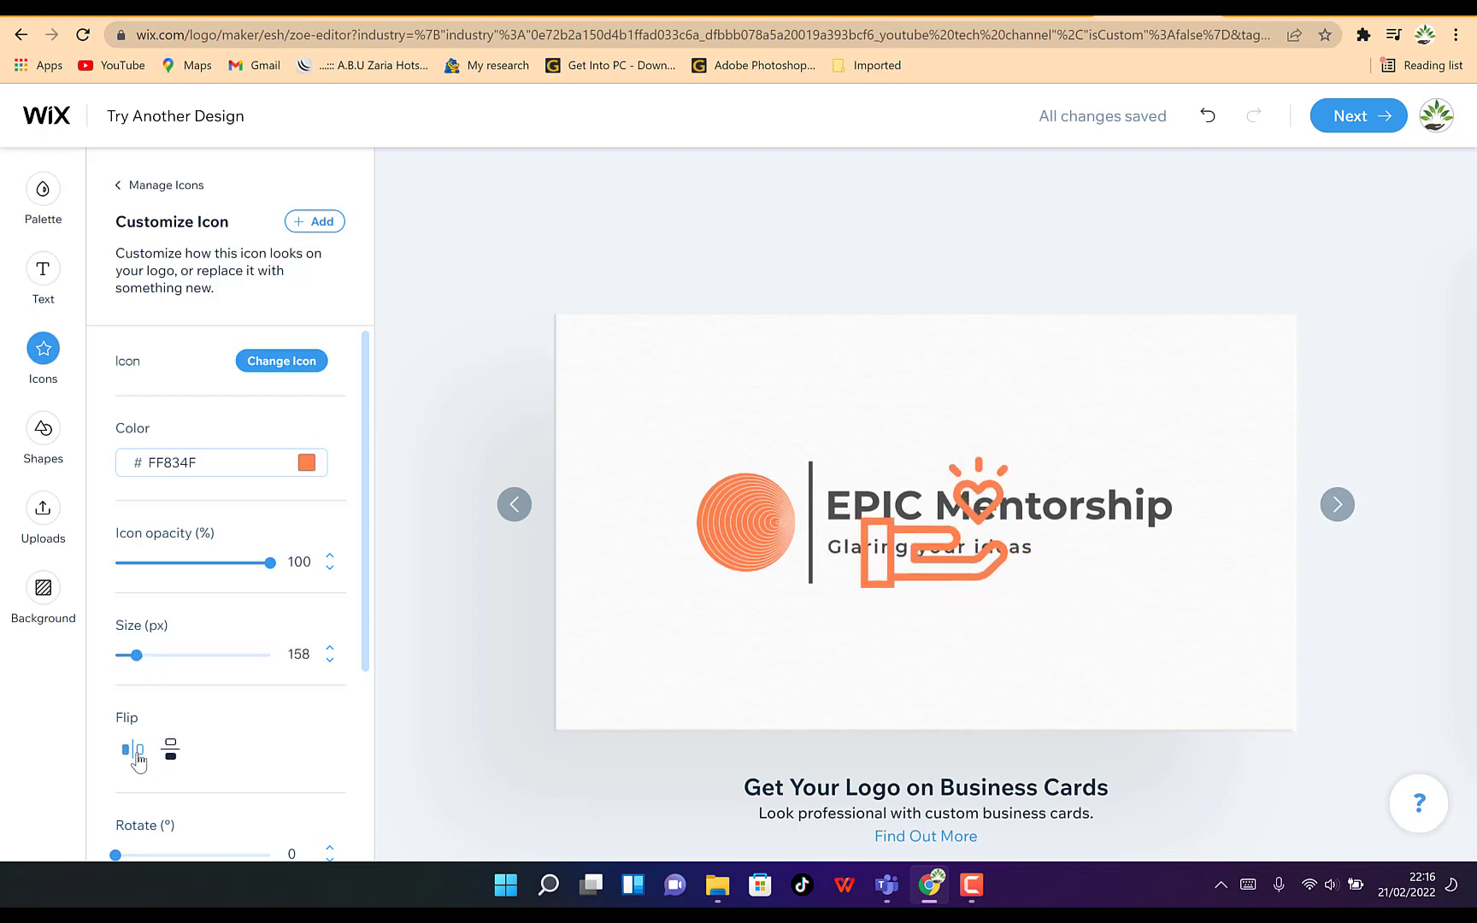
pyautogui.click(135, 753)
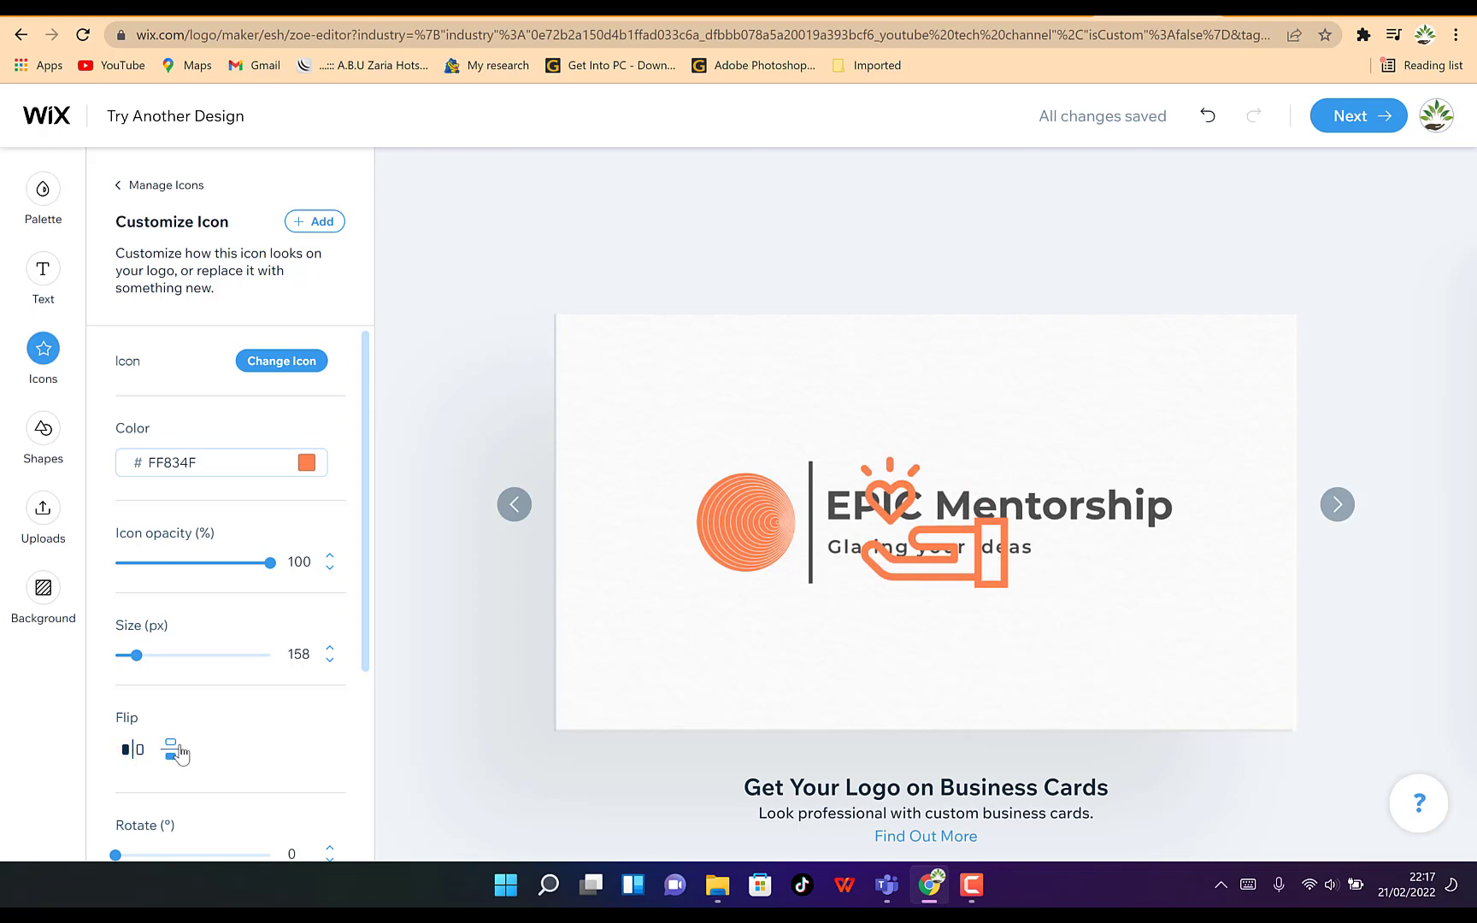
pyautogui.click(168, 751)
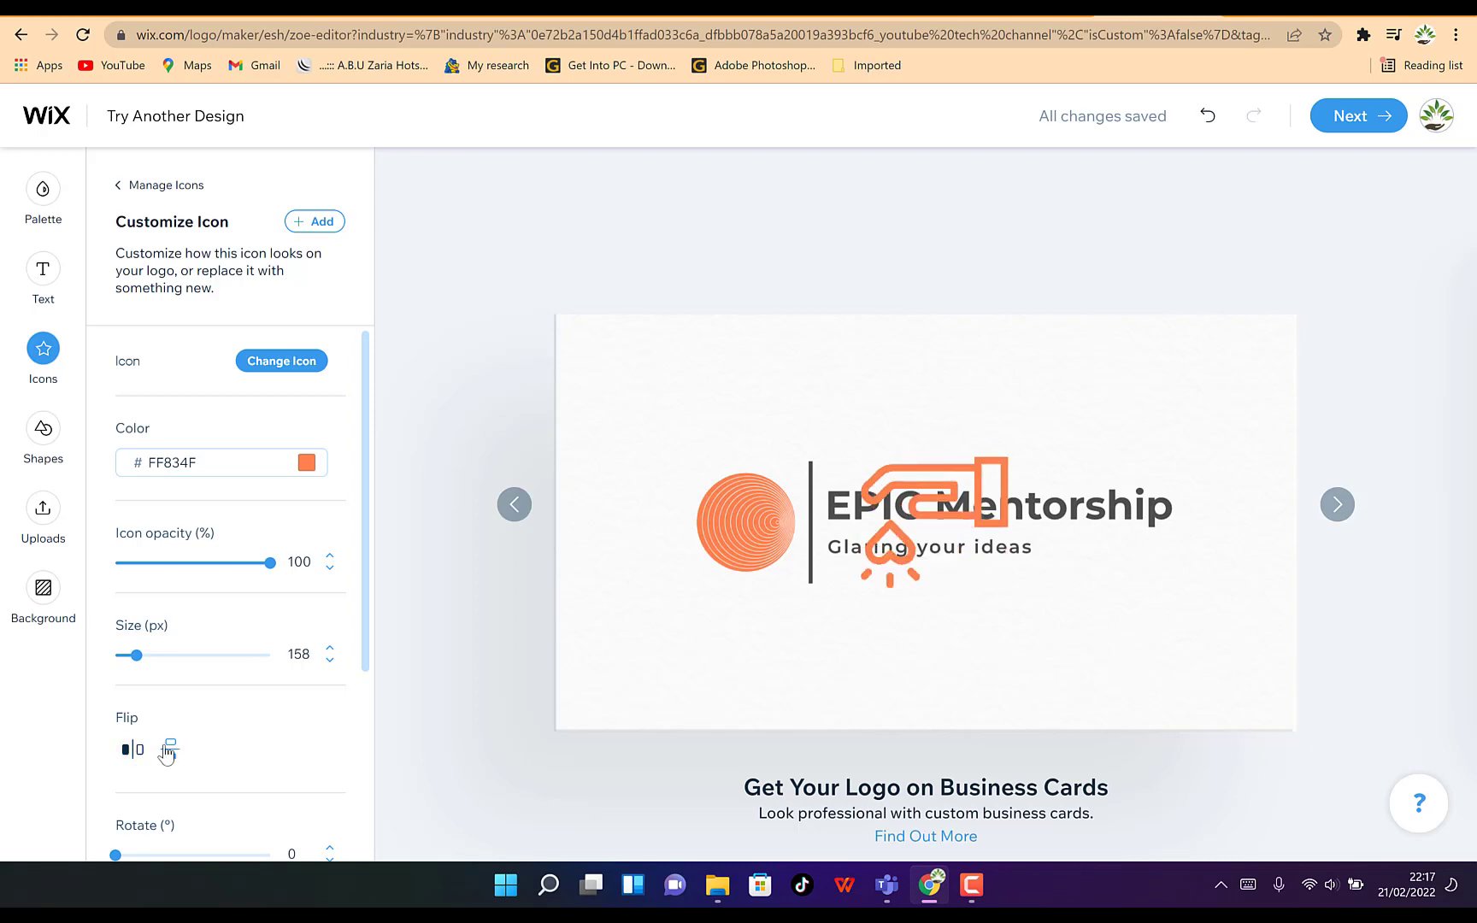
# Flip the hand-with-heart icon vertically and horizontally again
pyautogui.click(170, 749)
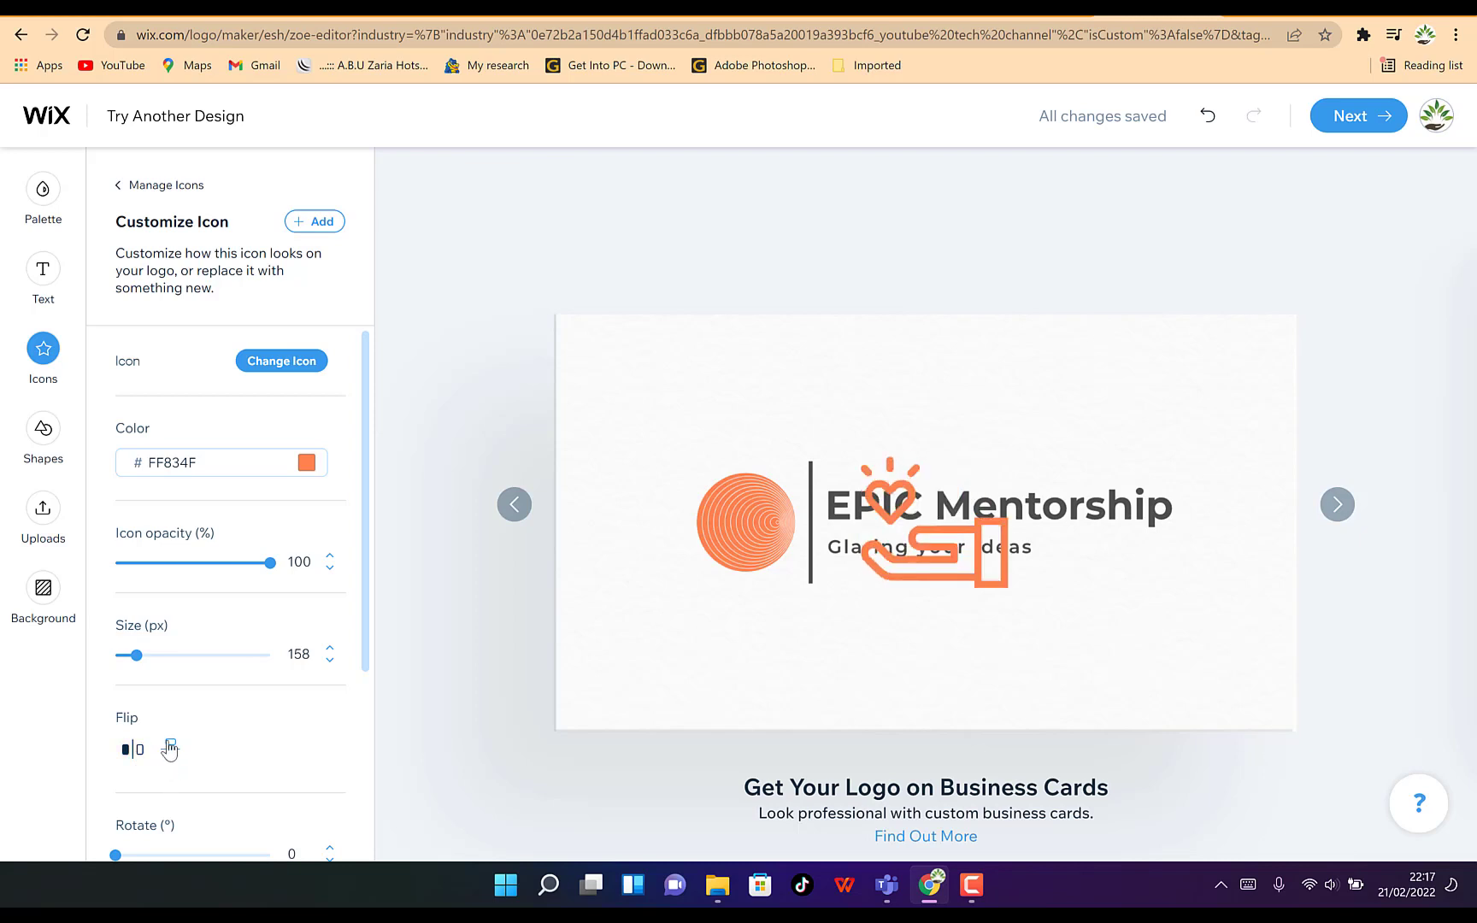
pyautogui.click(139, 751)
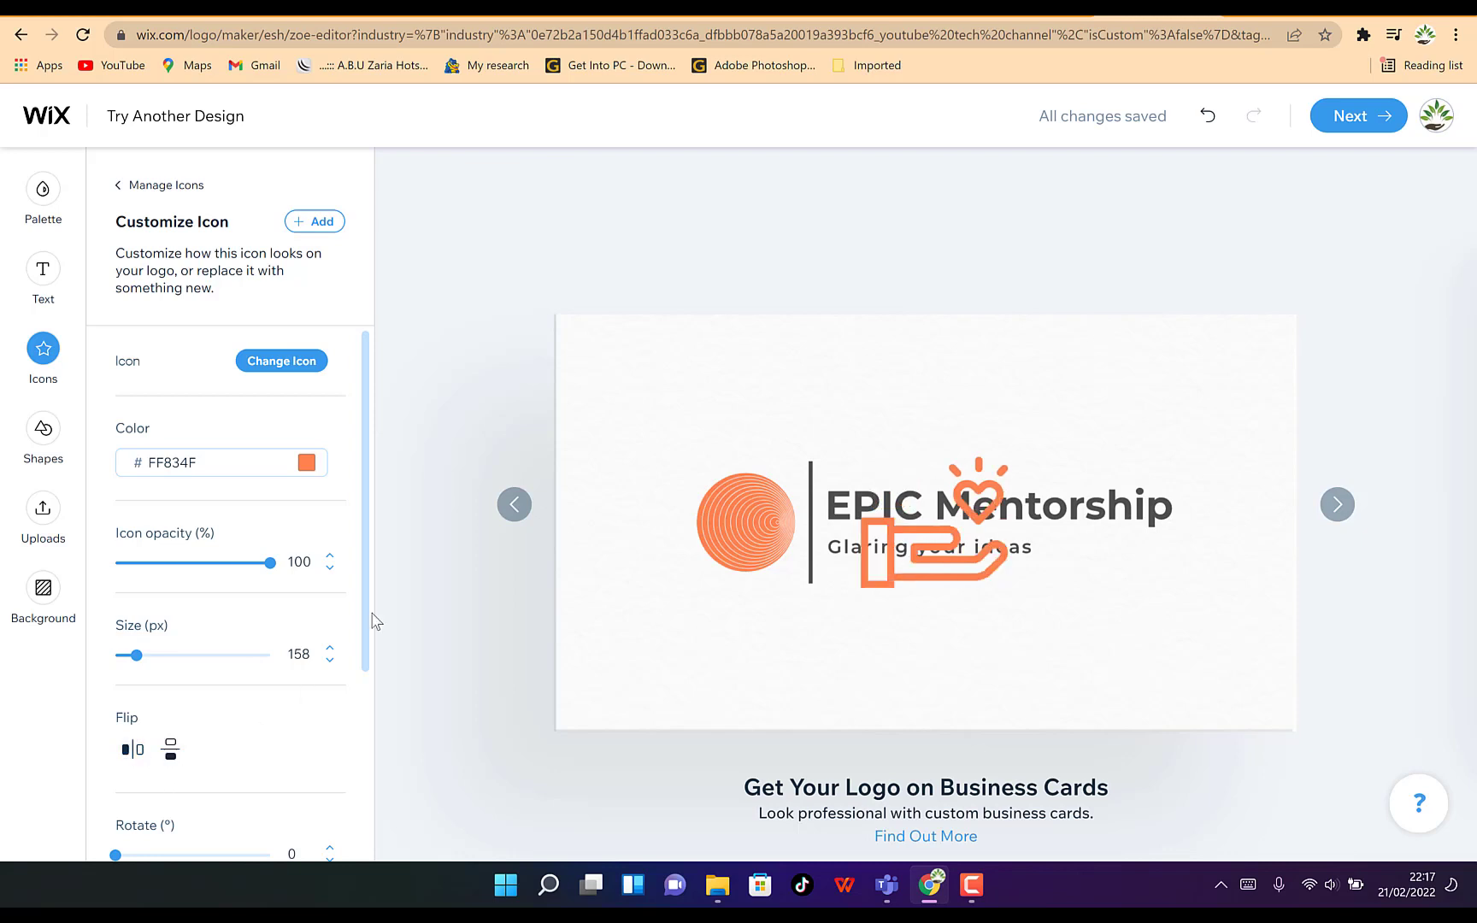
# Resize the hand-with-heart icon to 129 px and position it at 365 px horizontally and 312 px vertically
pyautogui.moveTo(366, 577); pyautogui.dragTo(330, 779)
pyautogui.click(199, 640)
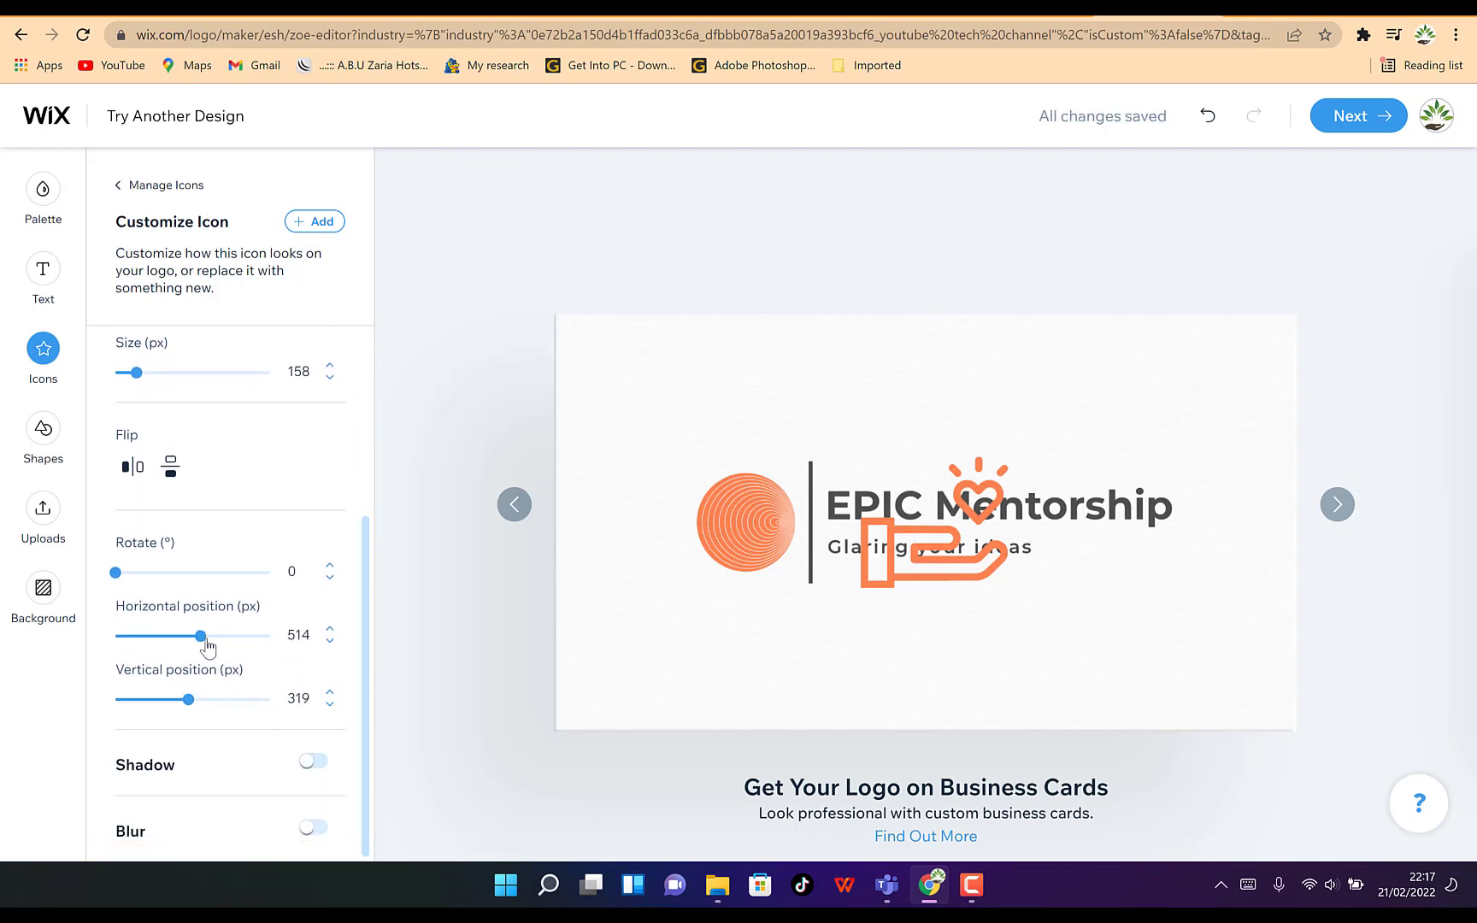
pyautogui.moveTo(201, 643)
pyautogui.mouseDown()
pyautogui.moveTo(154, 639)
pyautogui.moveTo(229, 659)
pyautogui.moveTo(177, 643)
pyautogui.mouseUp()
pyautogui.moveTo(188, 699)
pyautogui.mouseDown()
pyautogui.moveTo(165, 702)
pyautogui.moveTo(190, 699)
pyautogui.mouseUp()
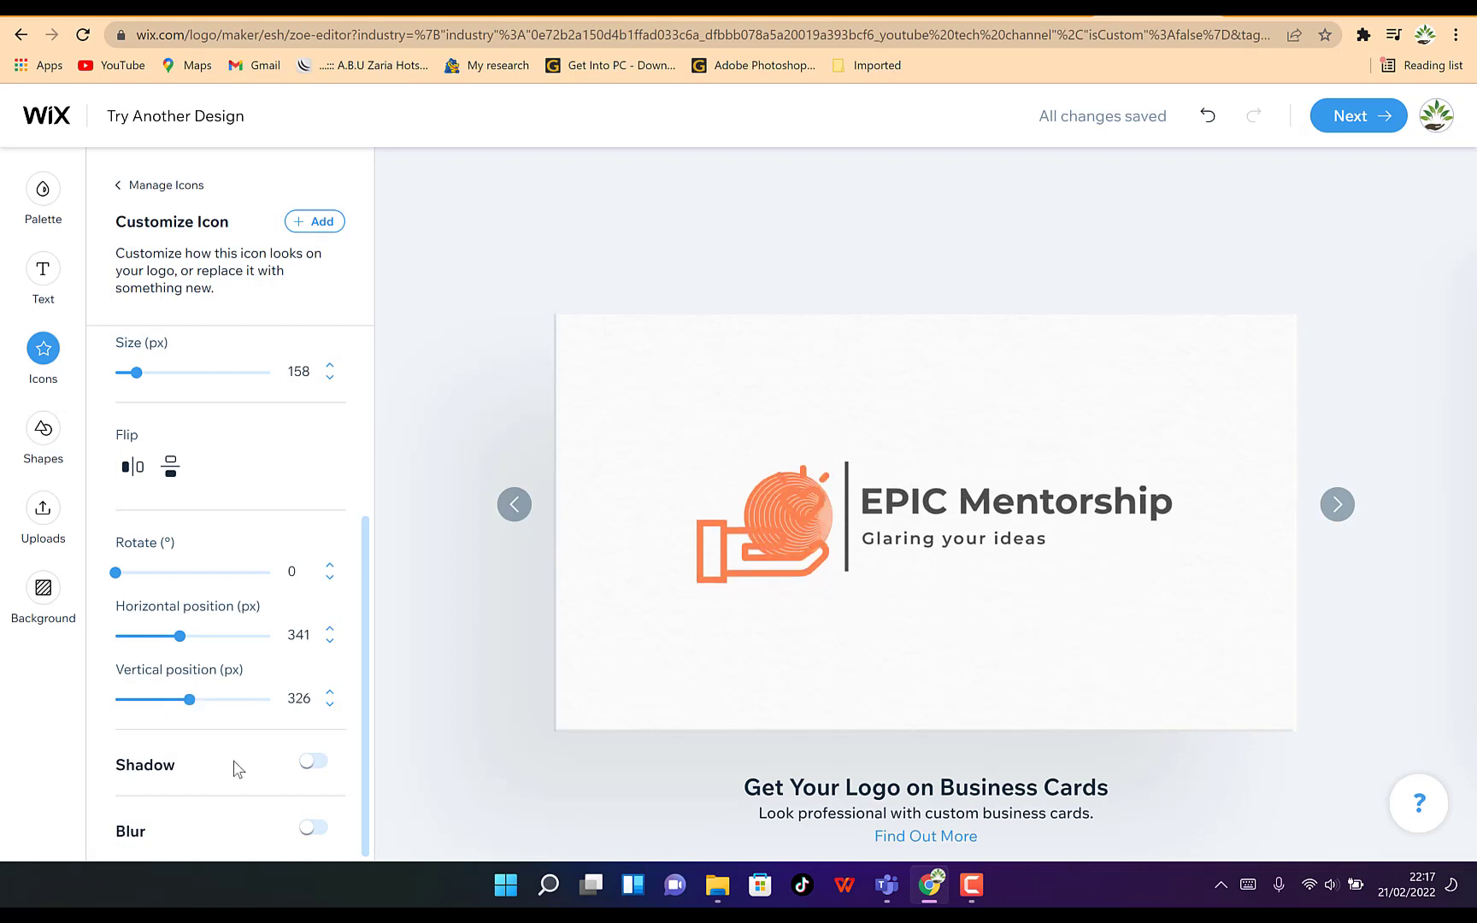
pyautogui.moveTo(141, 373); pyautogui.dragTo(132, 374)
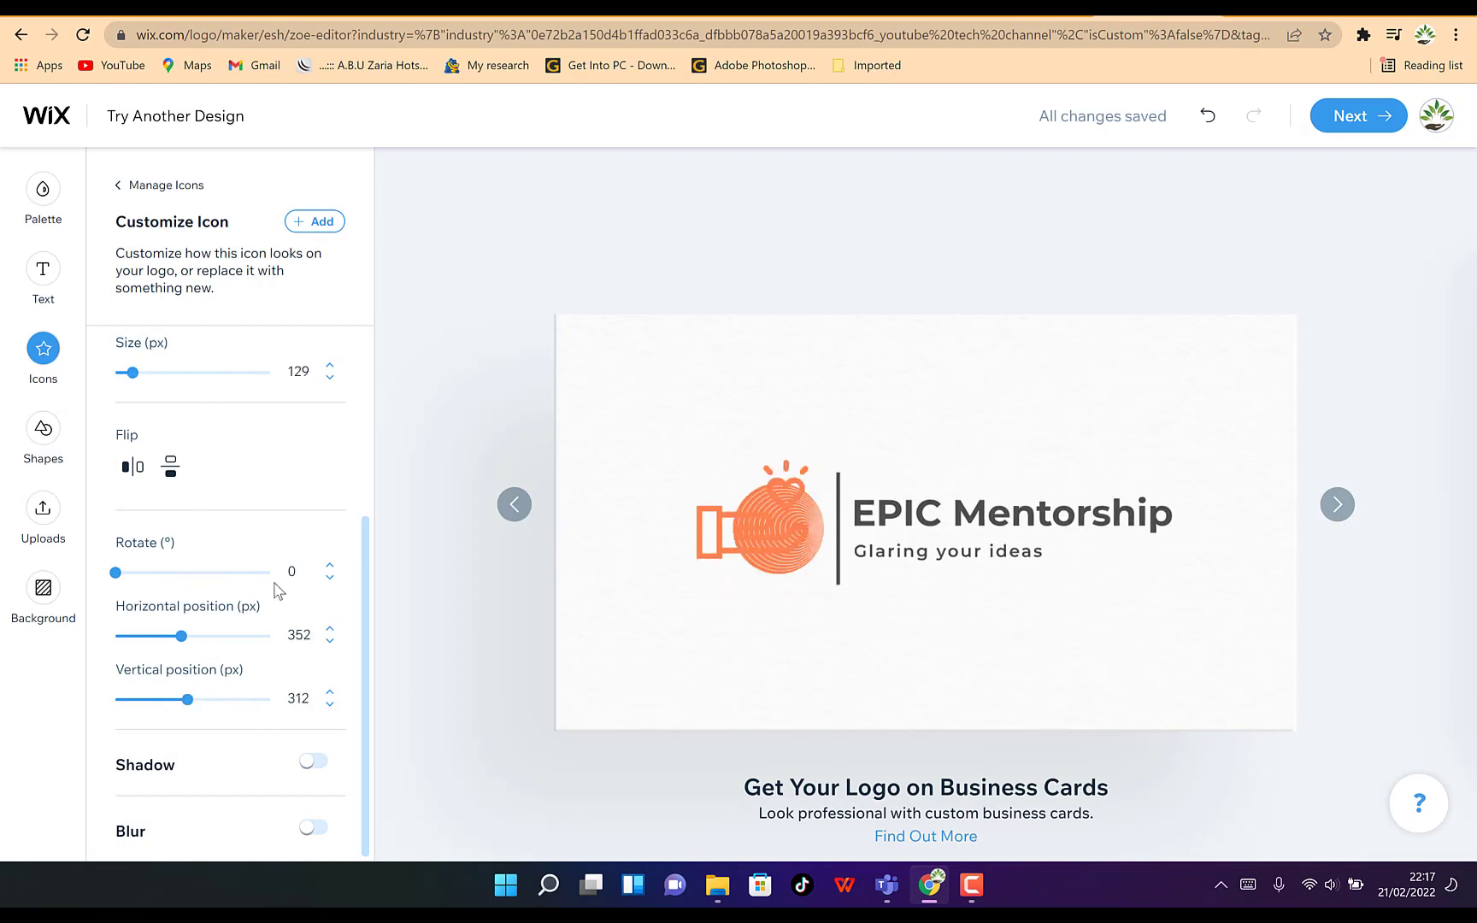
pyautogui.moveTo(185, 643); pyautogui.dragTo(185, 648)
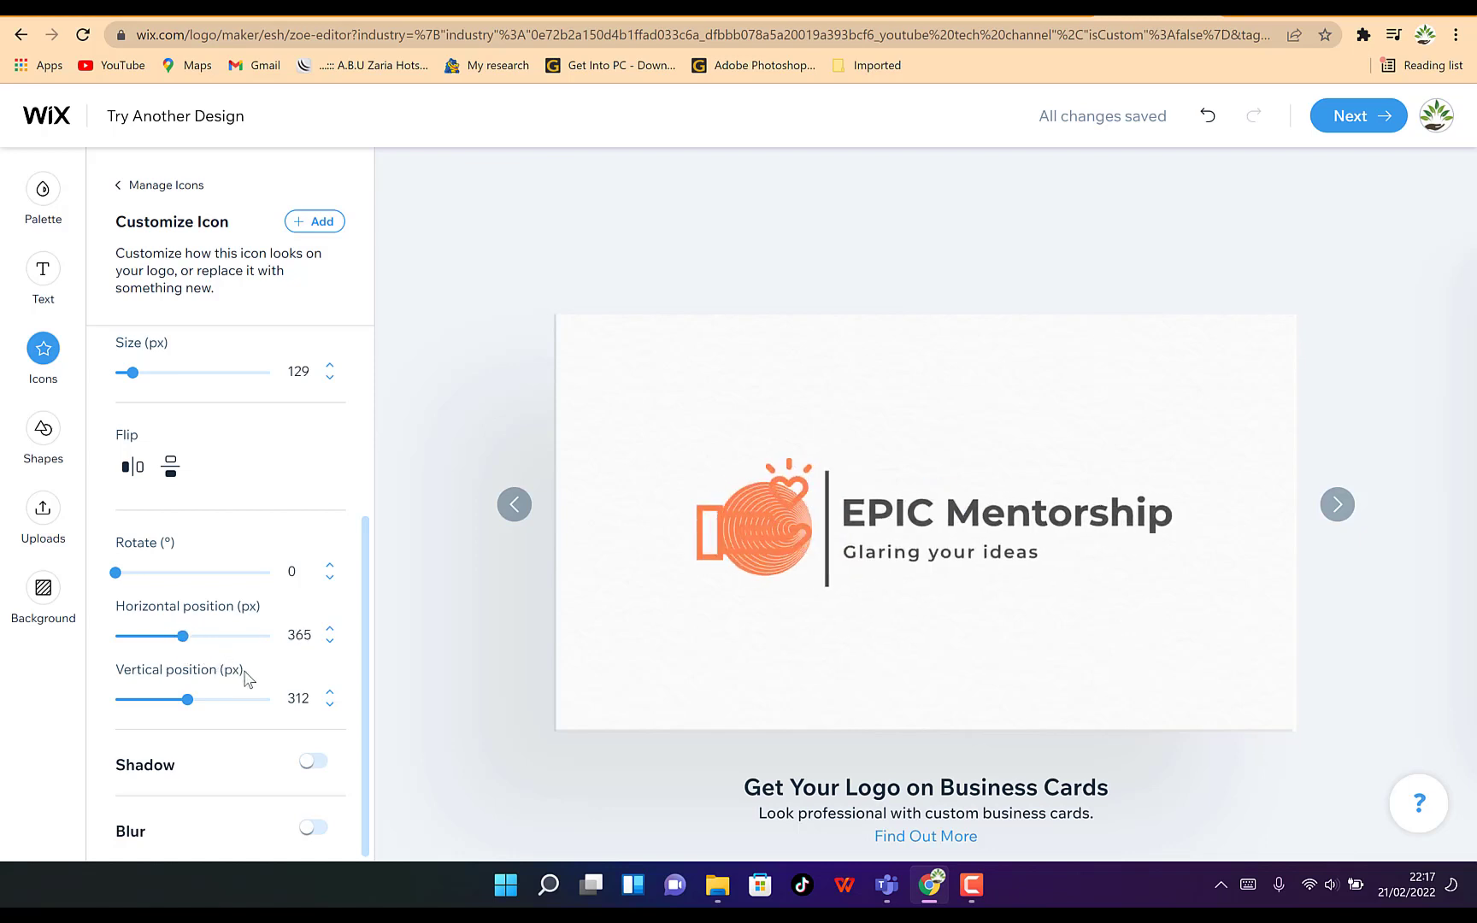
# Delete the concentric-circle icon from the logo, keeping only the hand-with-heart icon
pyautogui.scroll(3, 264, 465)
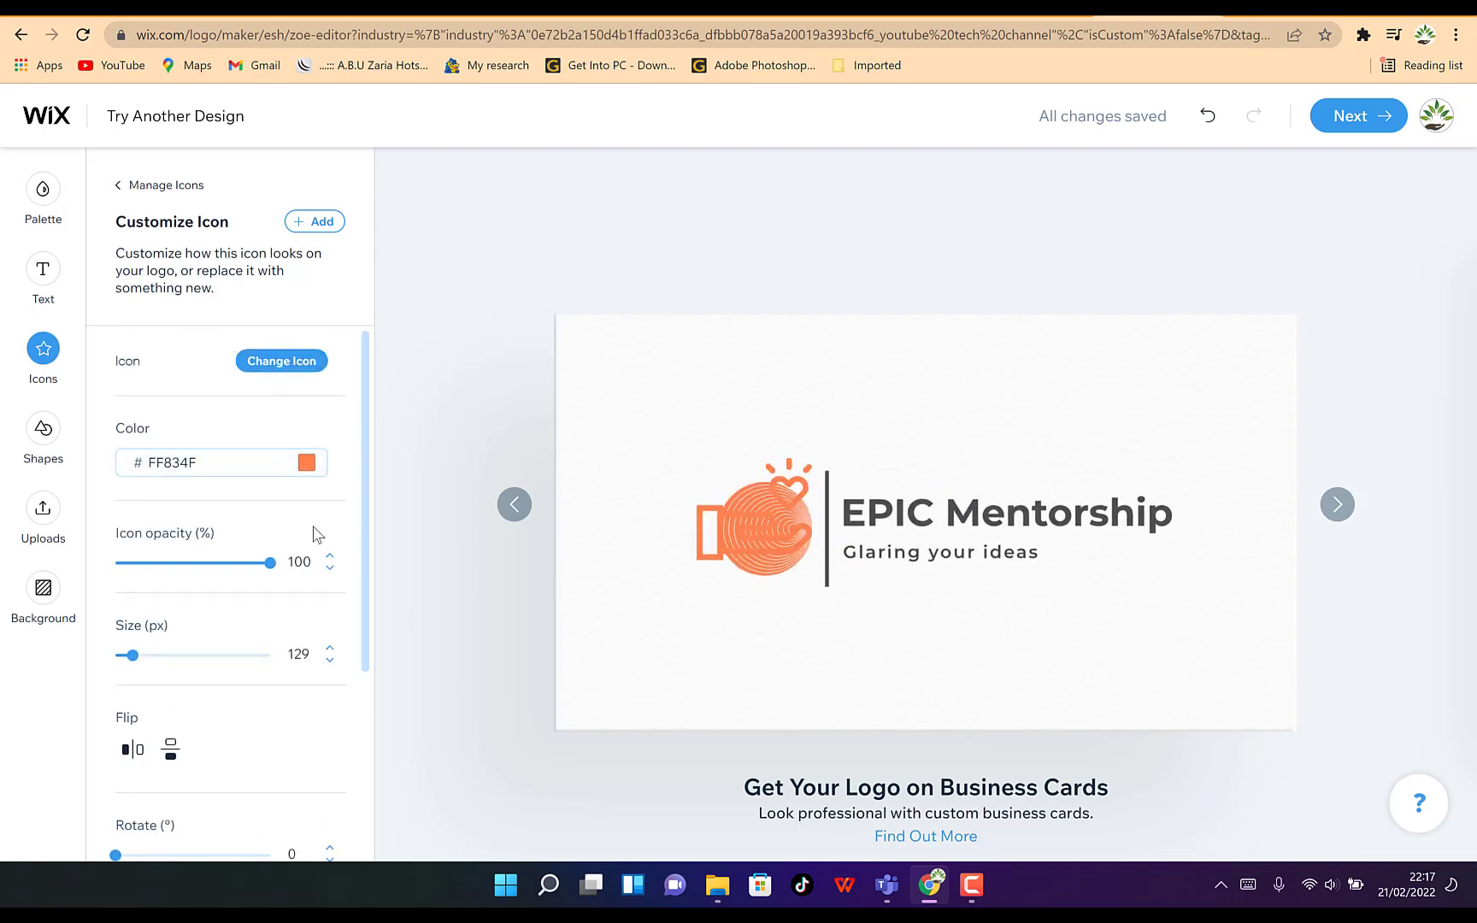
pyautogui.click(46, 354)
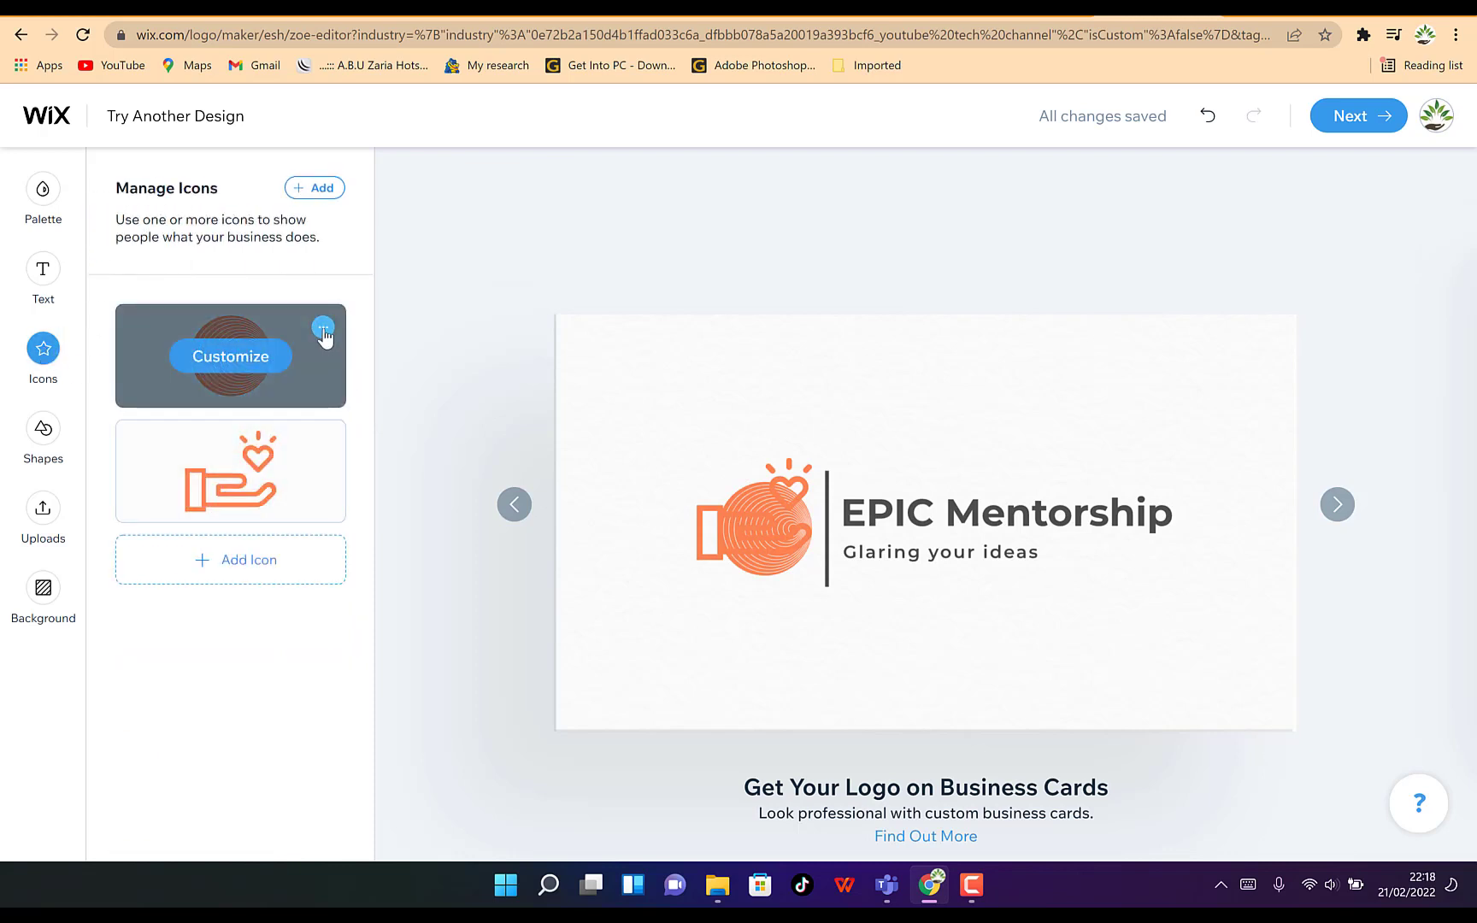
pyautogui.click(324, 330)
pyautogui.click(319, 484)
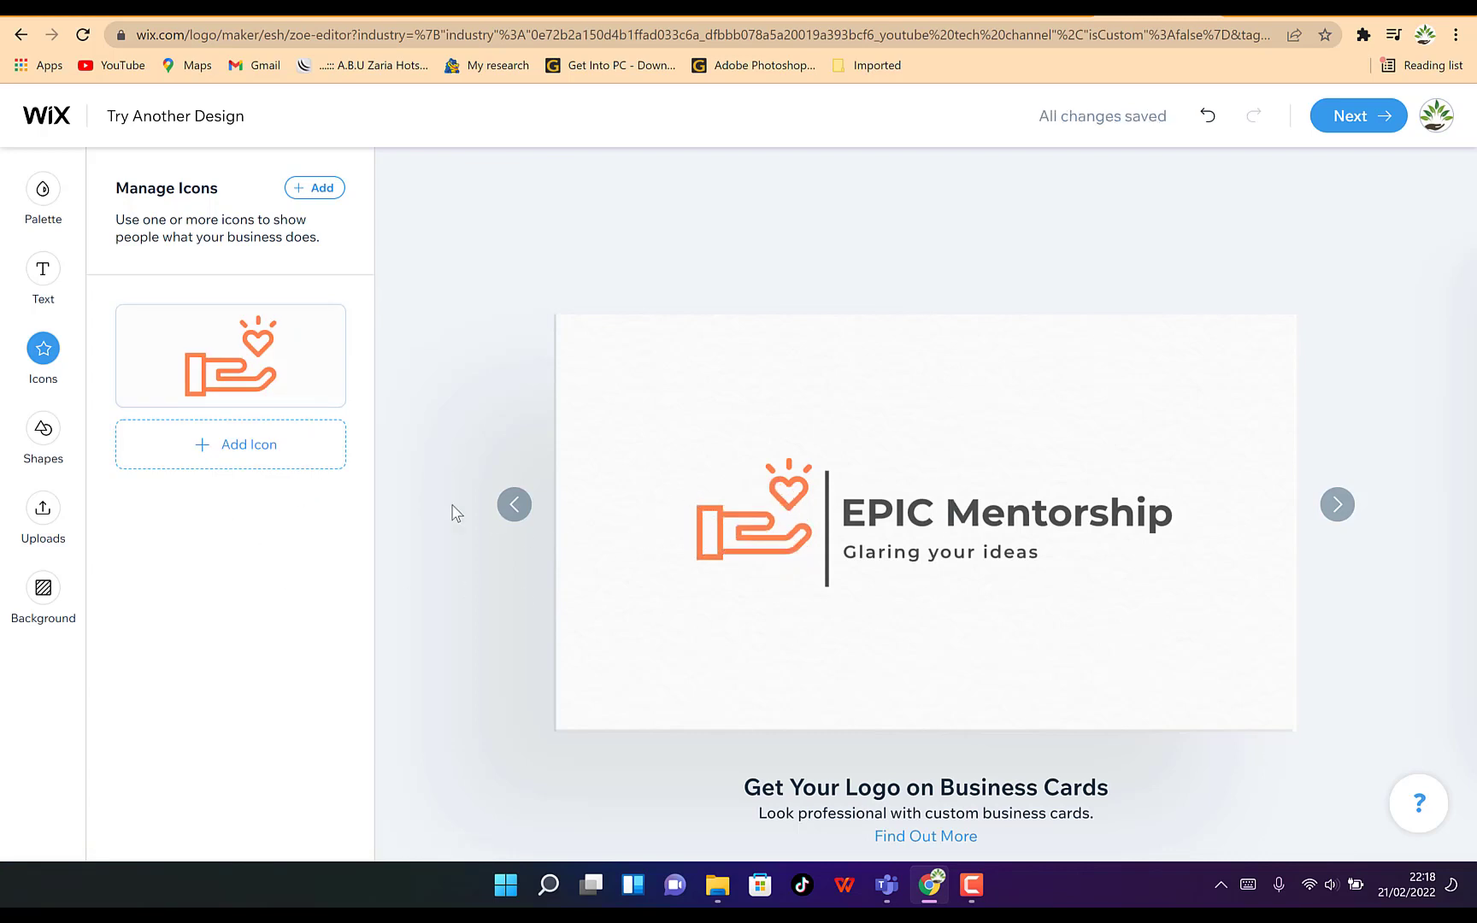
# Check the logo's text items and continue past the editor to the next stage
pyautogui.click(47, 272)
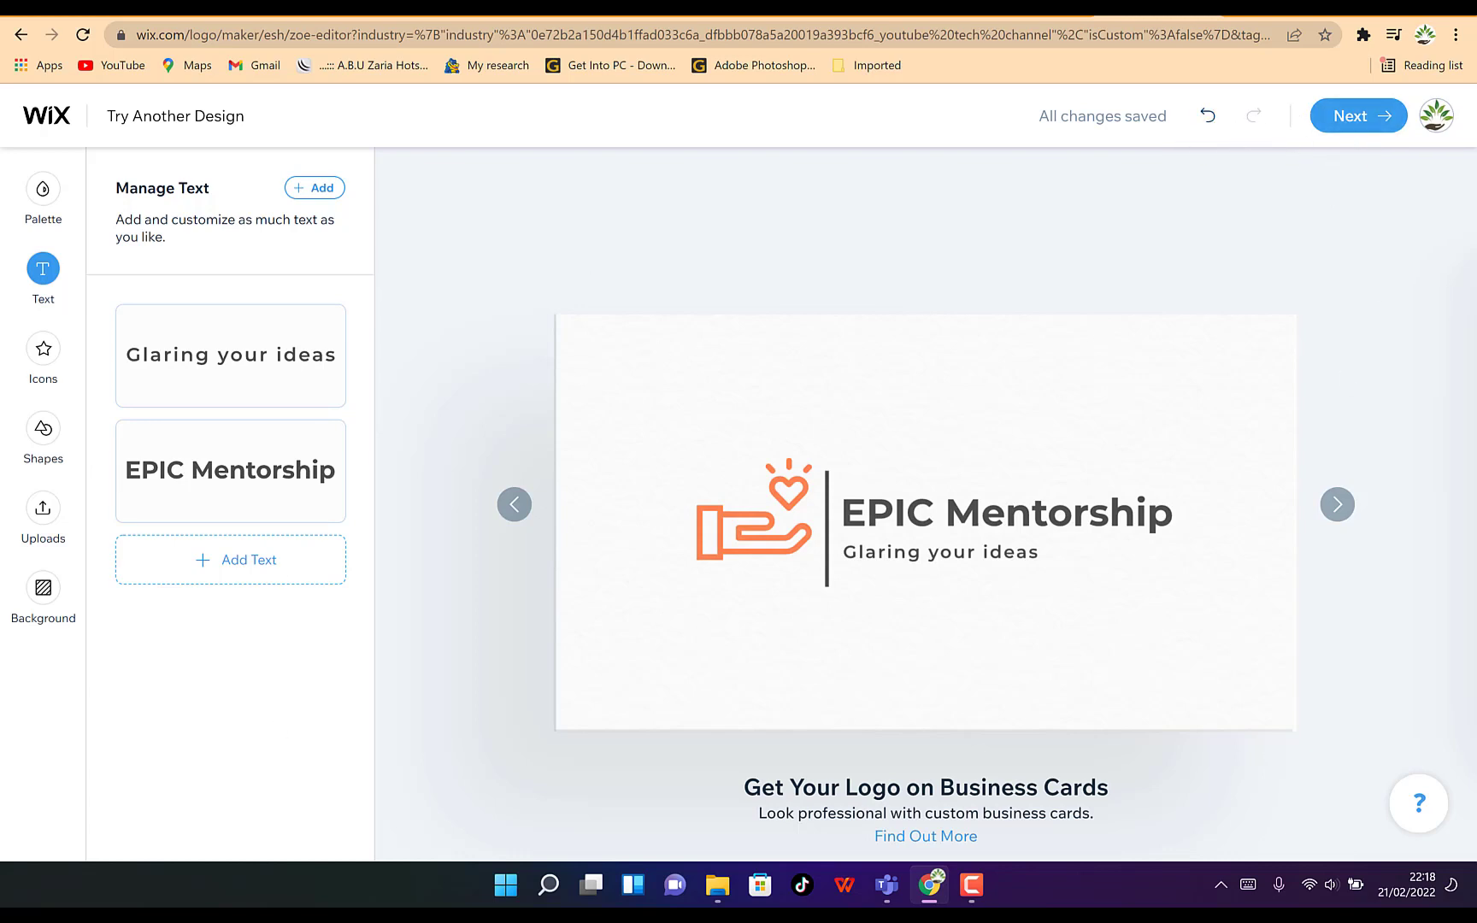
pyautogui.click(1346, 125)
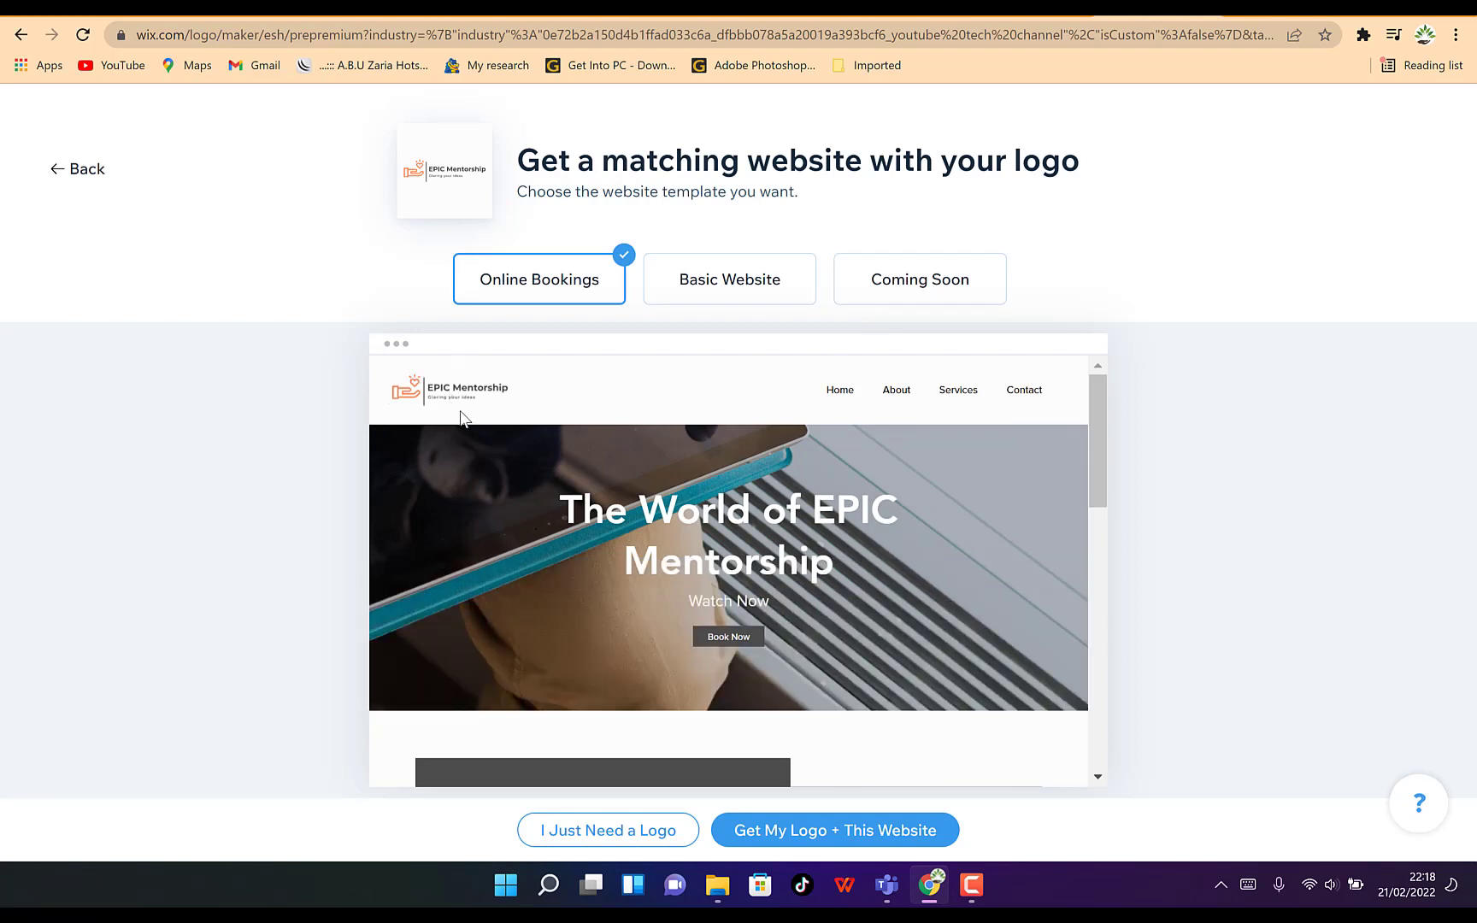
# Preview the Basic Website, Coming Soon and Online Bookings templates, then choose to get only the logo
pyautogui.click(722, 284)
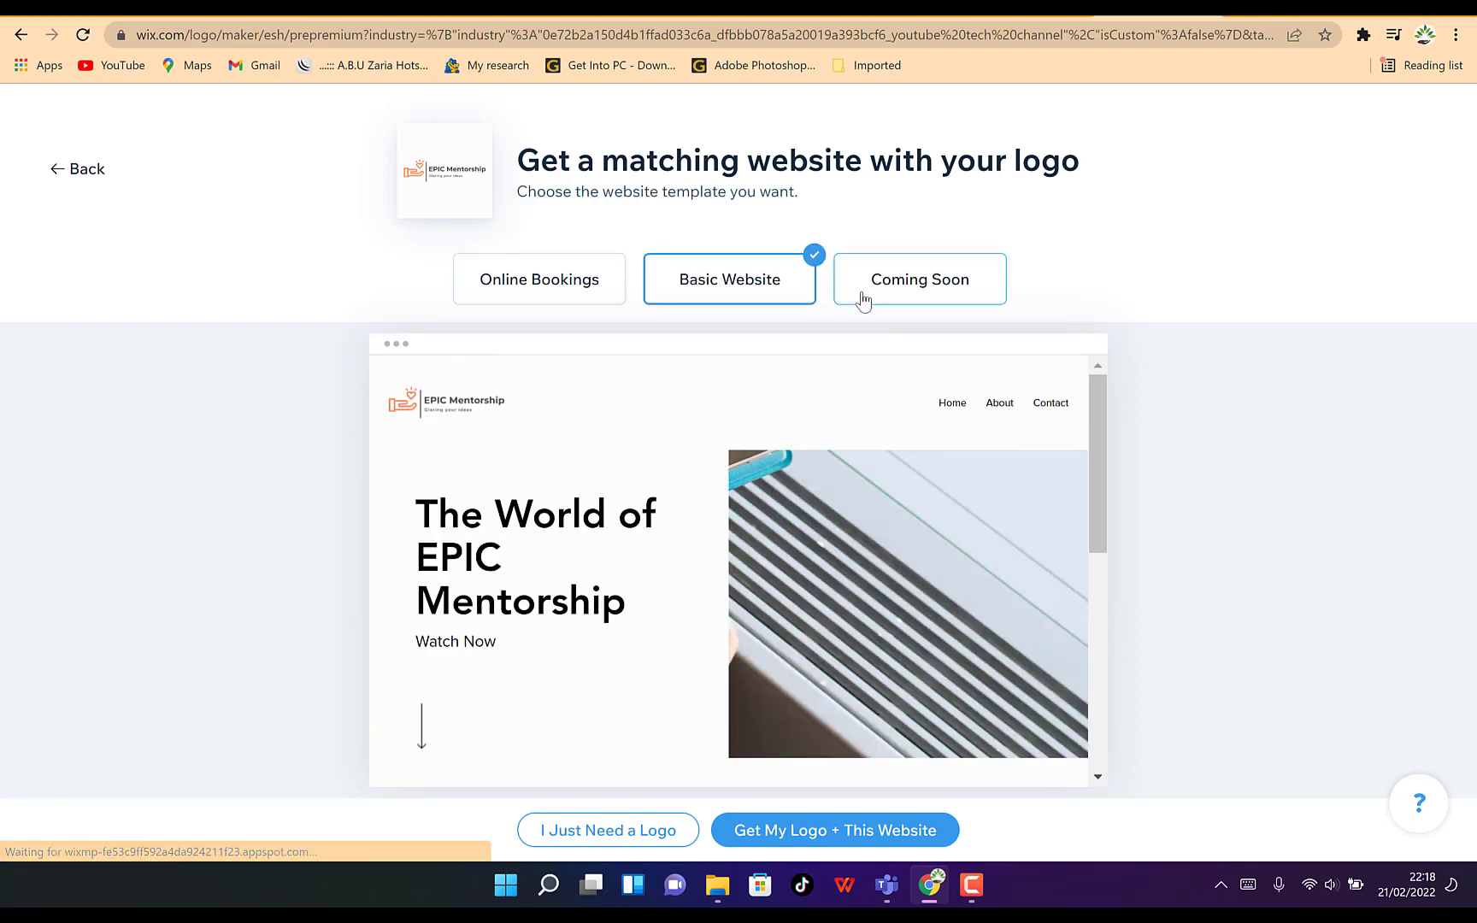
pyautogui.click(901, 290)
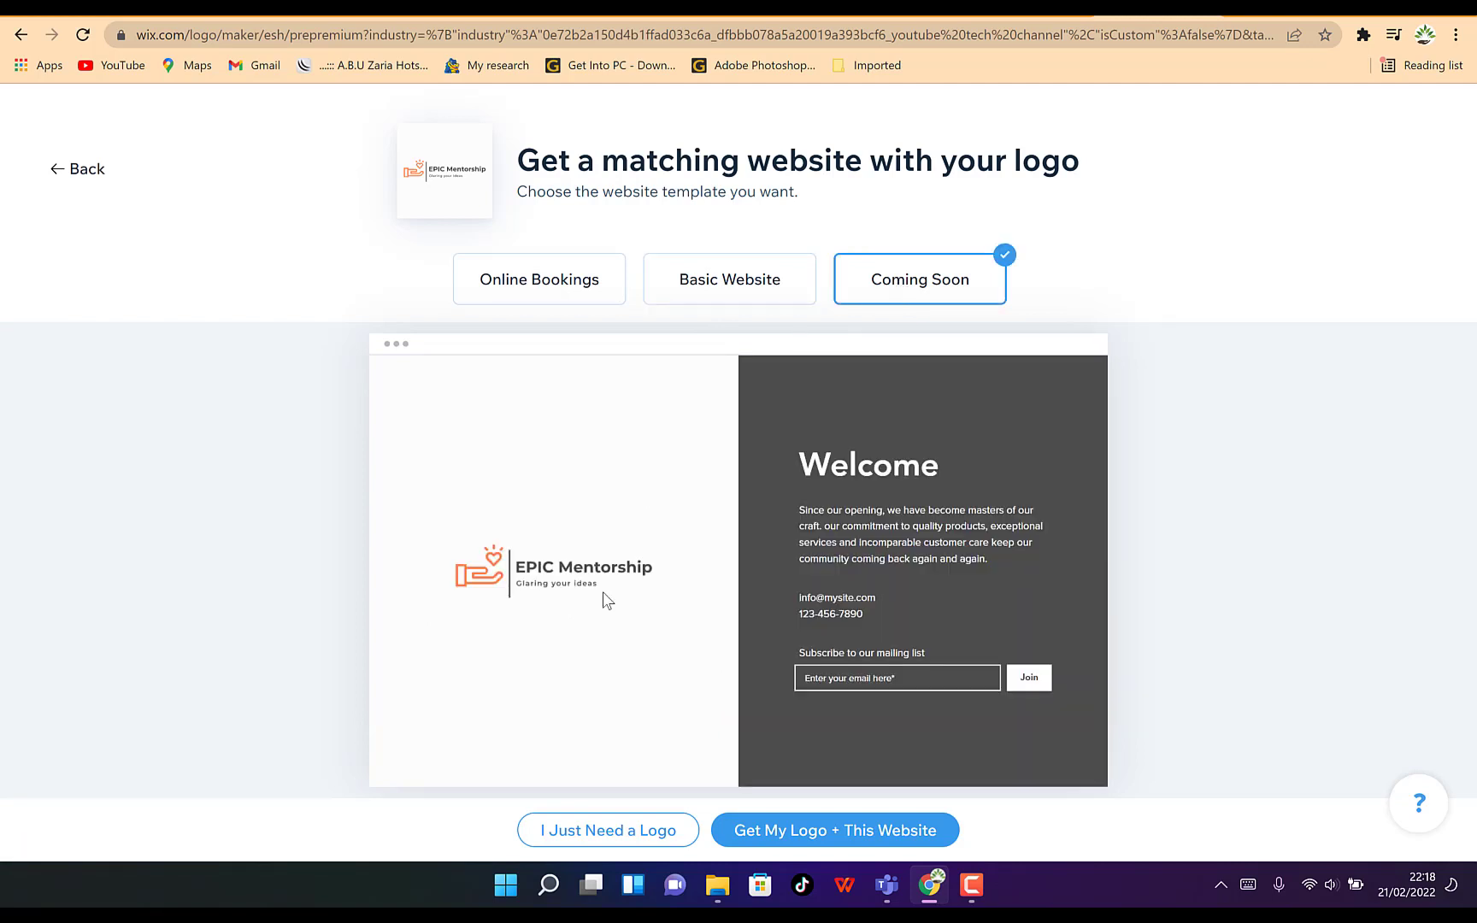
pyautogui.click(541, 297)
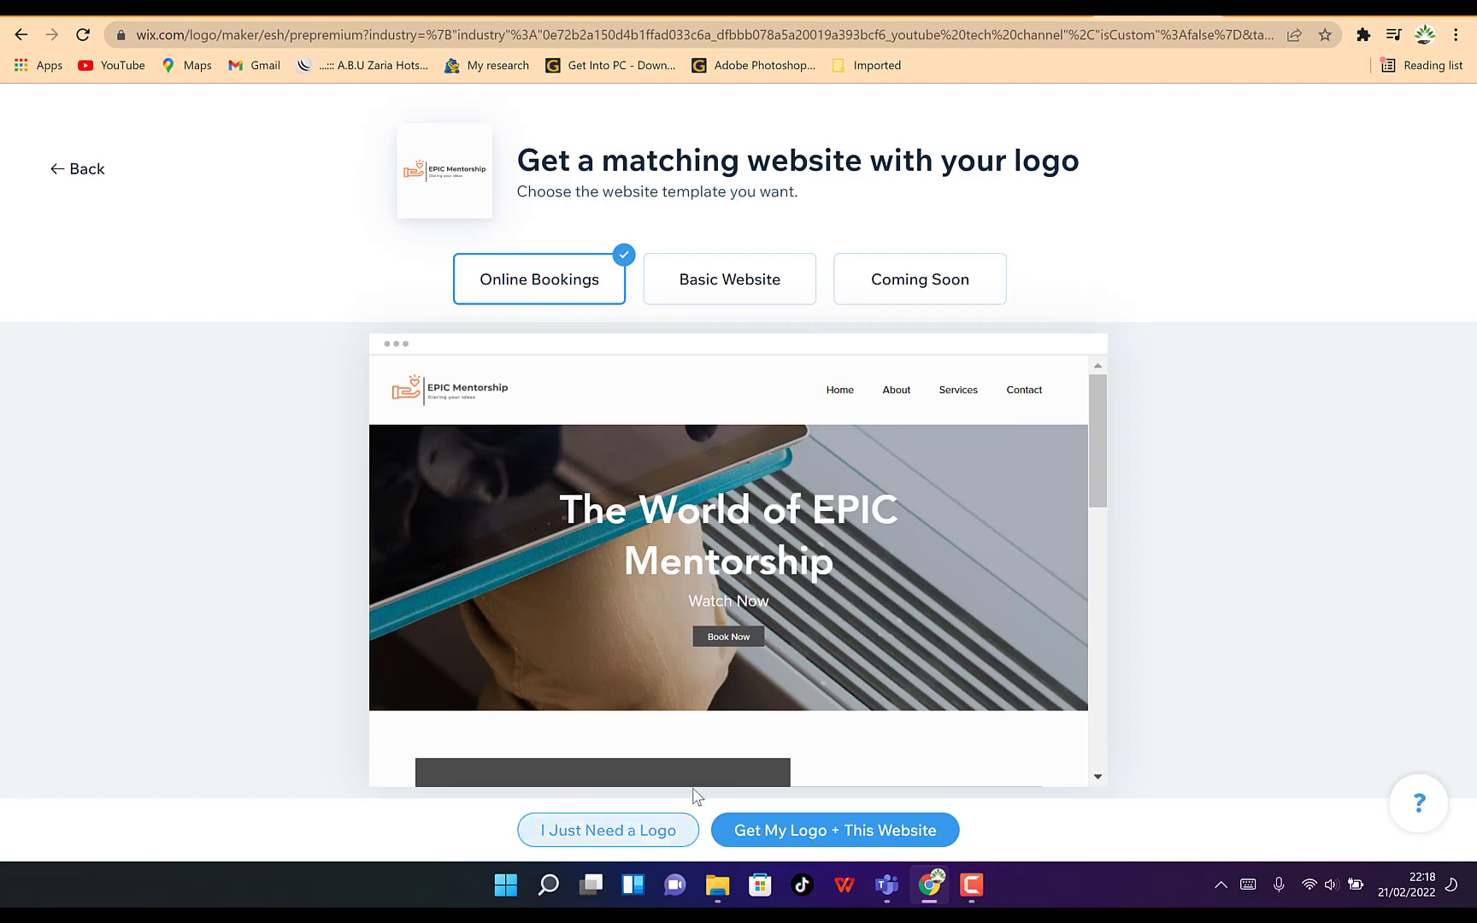
pyautogui.scroll(-5, 679, 722)
pyautogui.scroll(-5, 675, 719)
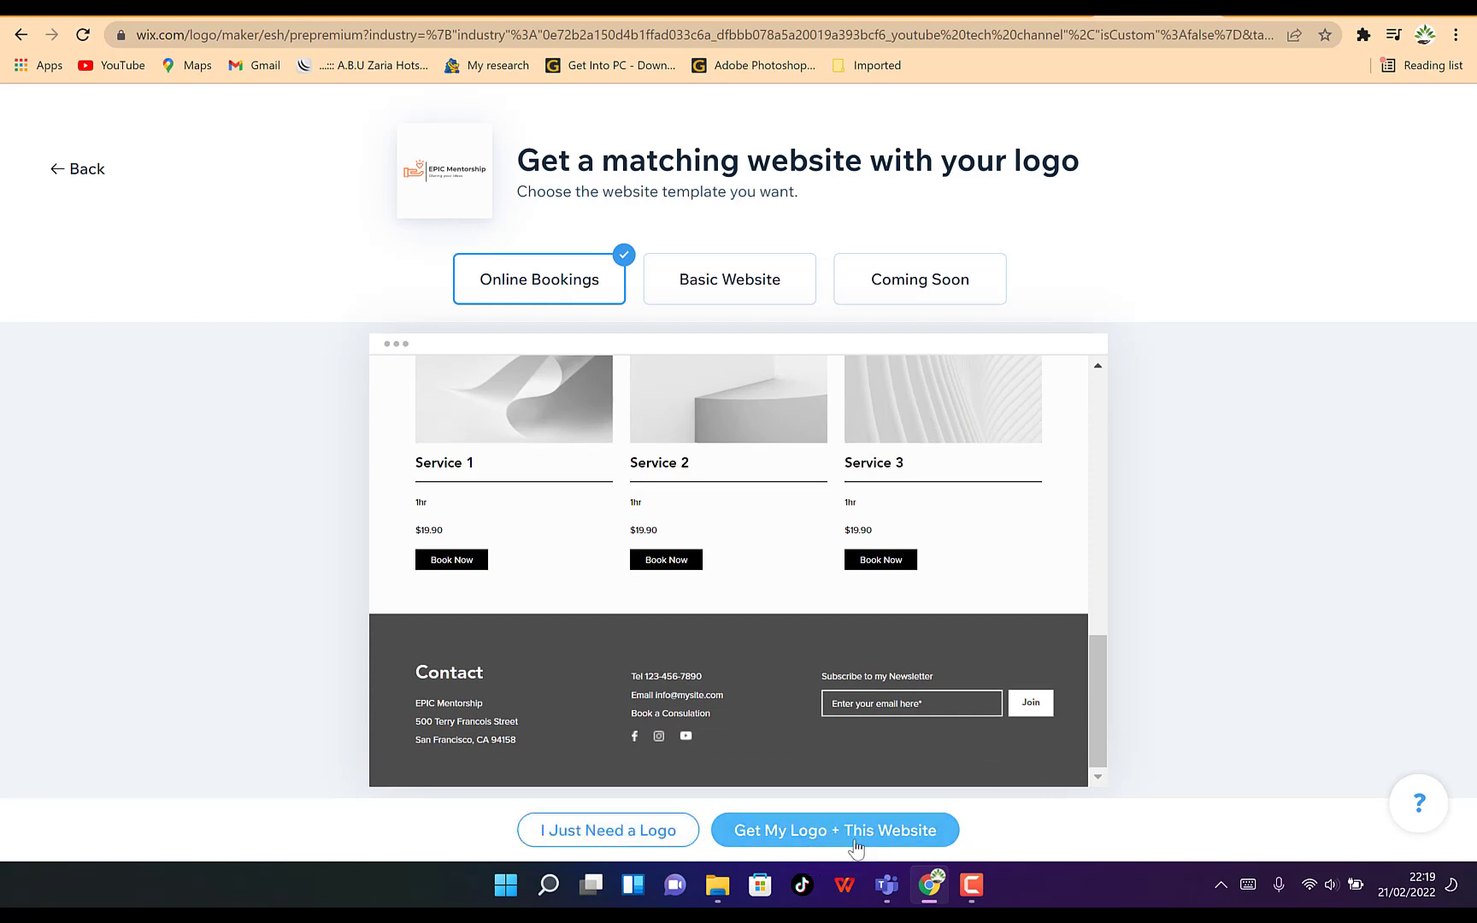
pyautogui.click(628, 831)
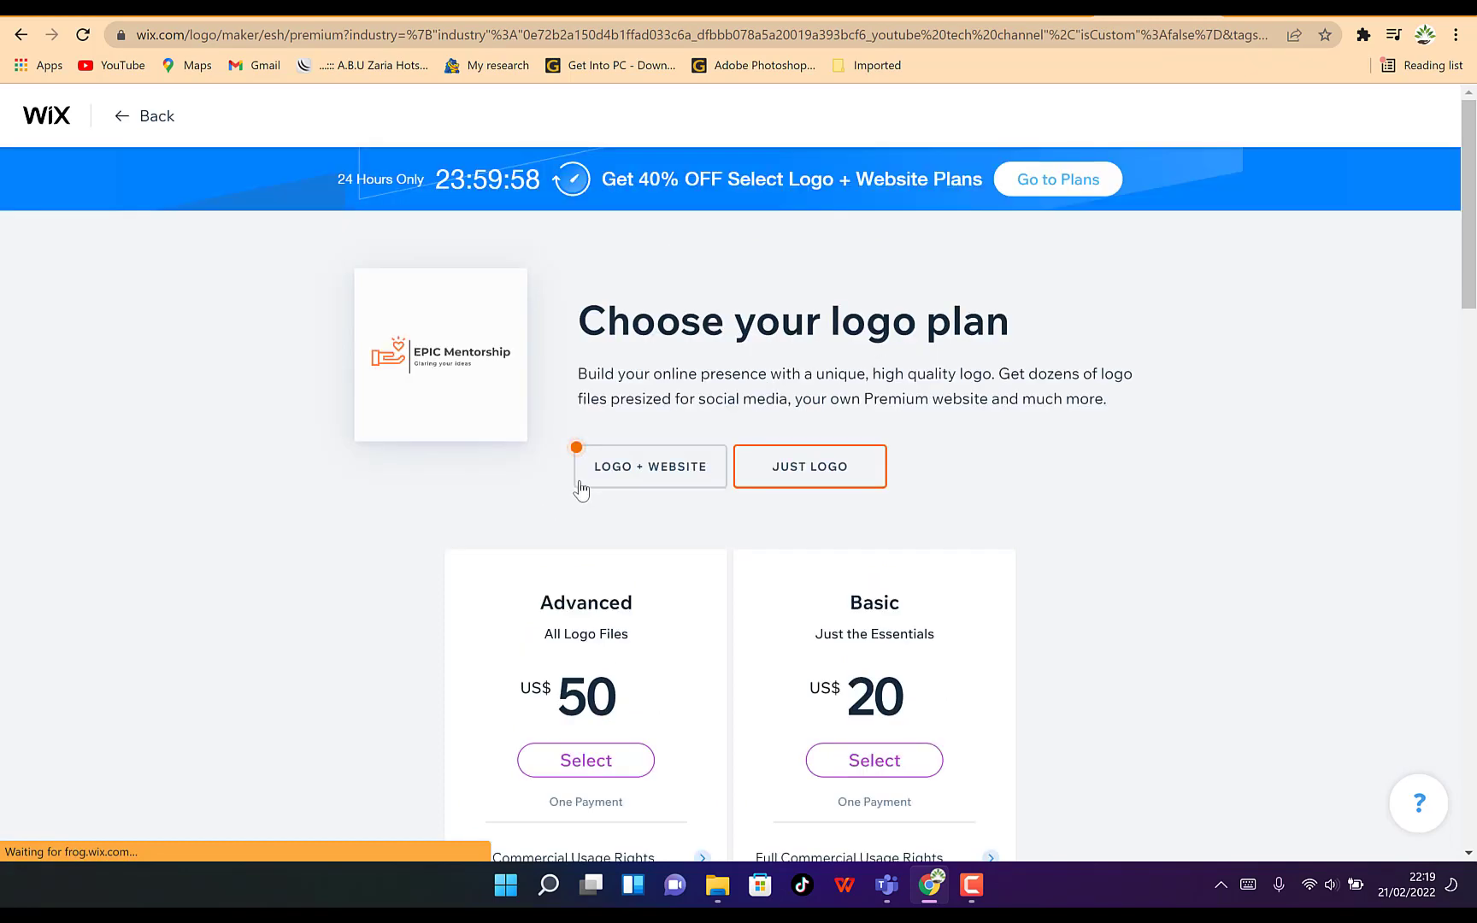
# Download a free sample of the logo and open the downloaded Free_Sample_By_Wix.jpg file
pyautogui.scroll(-2, 683, 753)
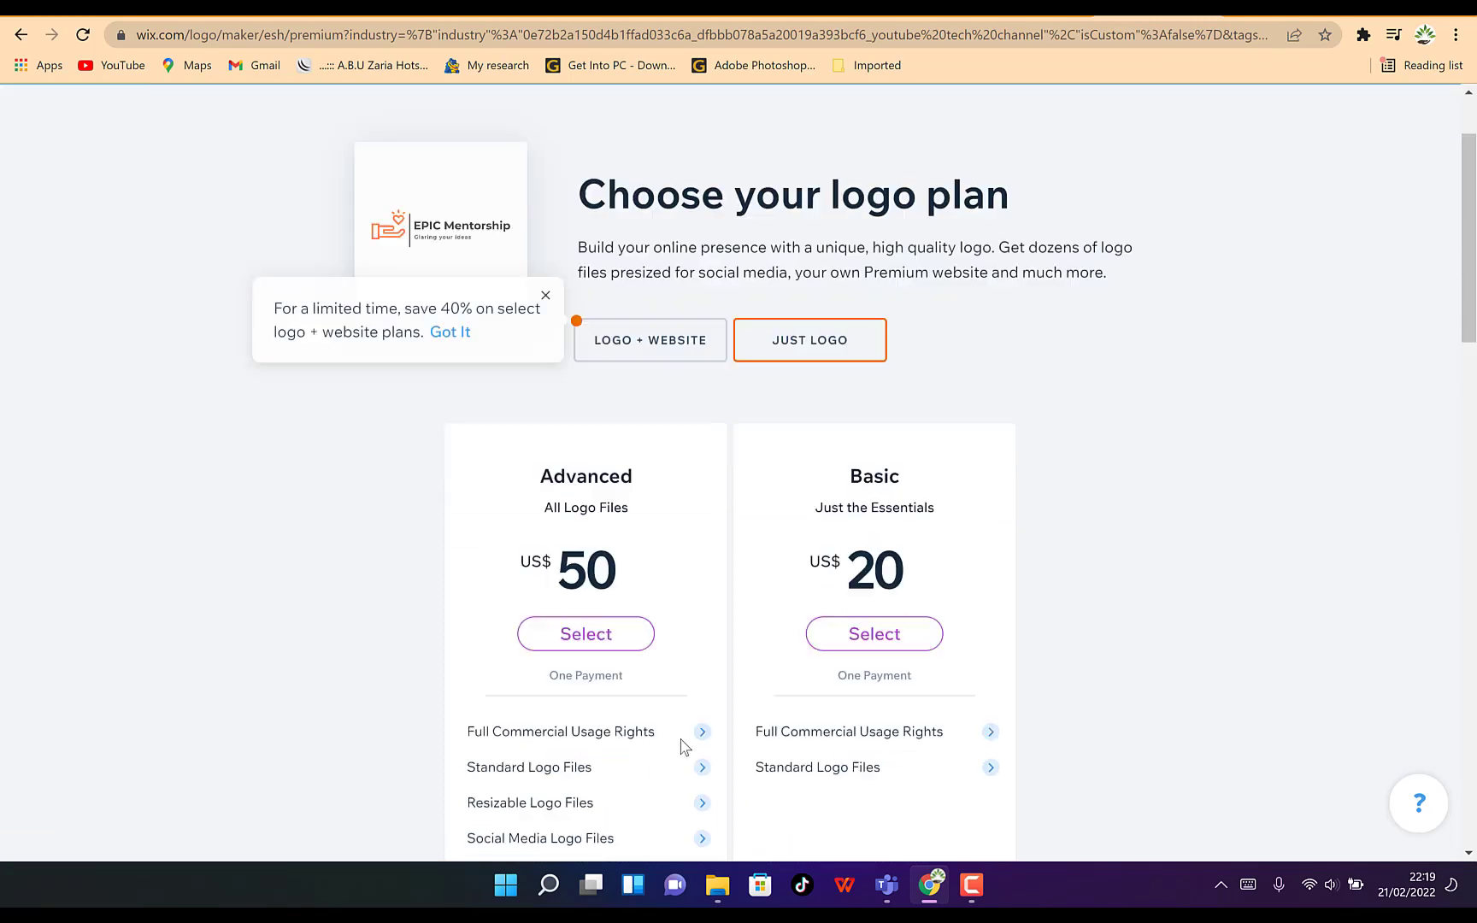
pyautogui.scroll(-2, 683, 748)
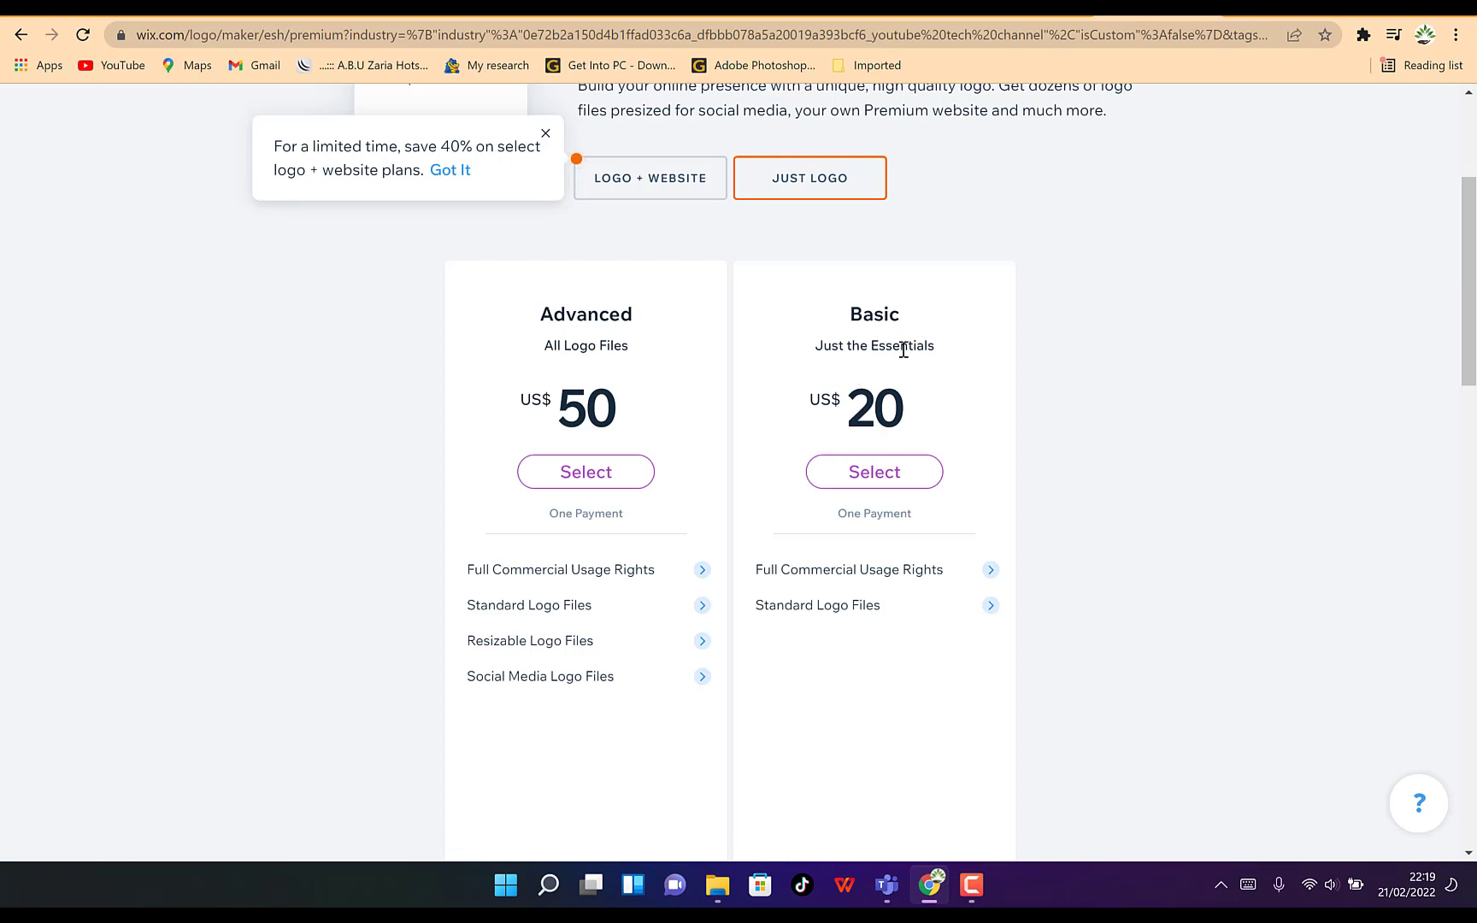
pyautogui.scroll(-3, 733, 720)
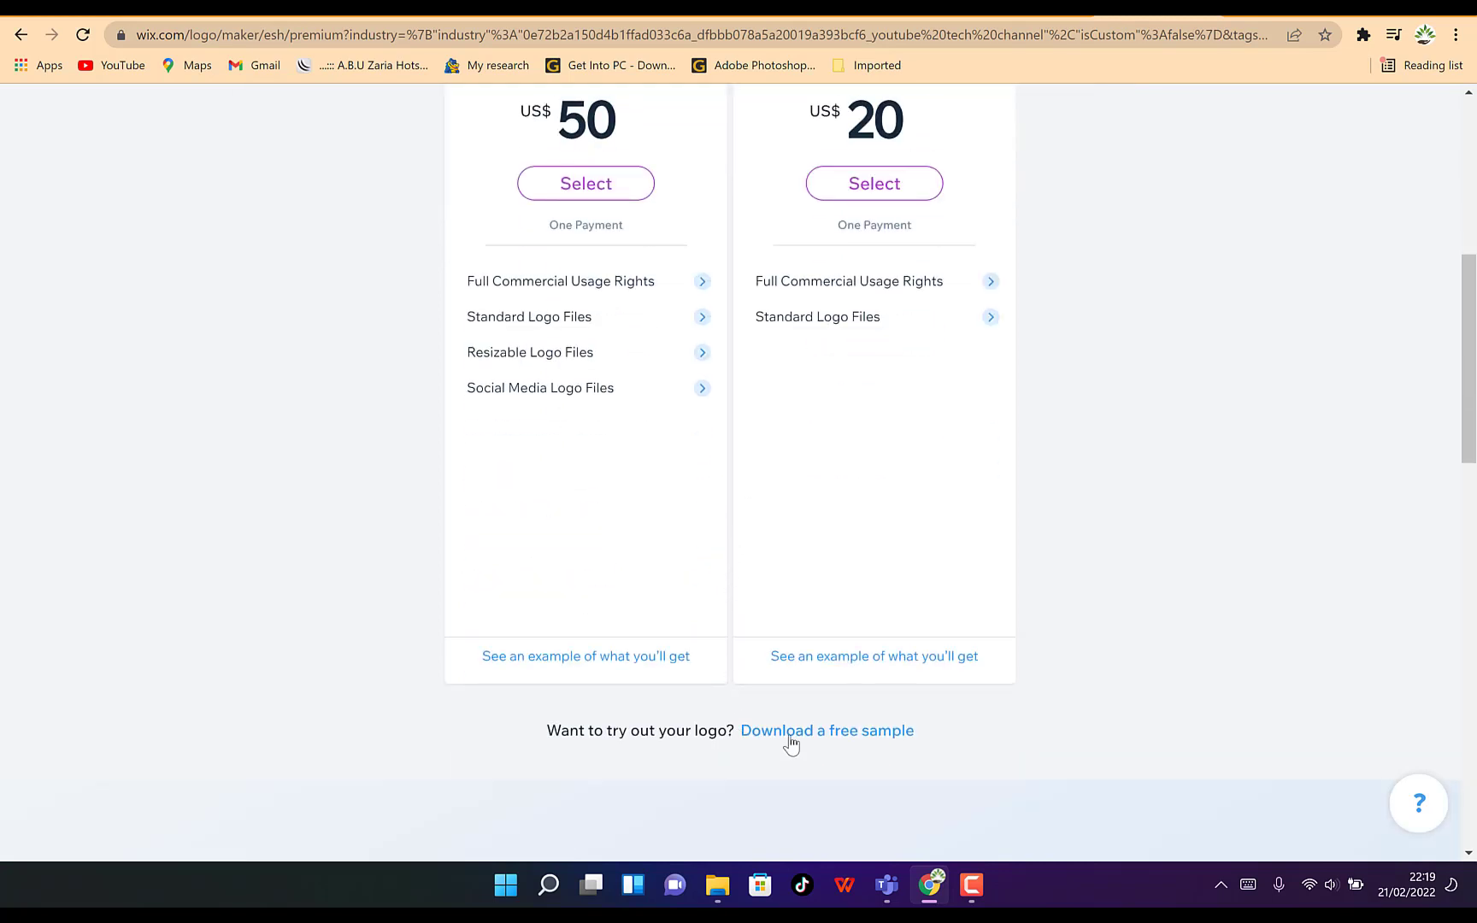
pyautogui.click(848, 732)
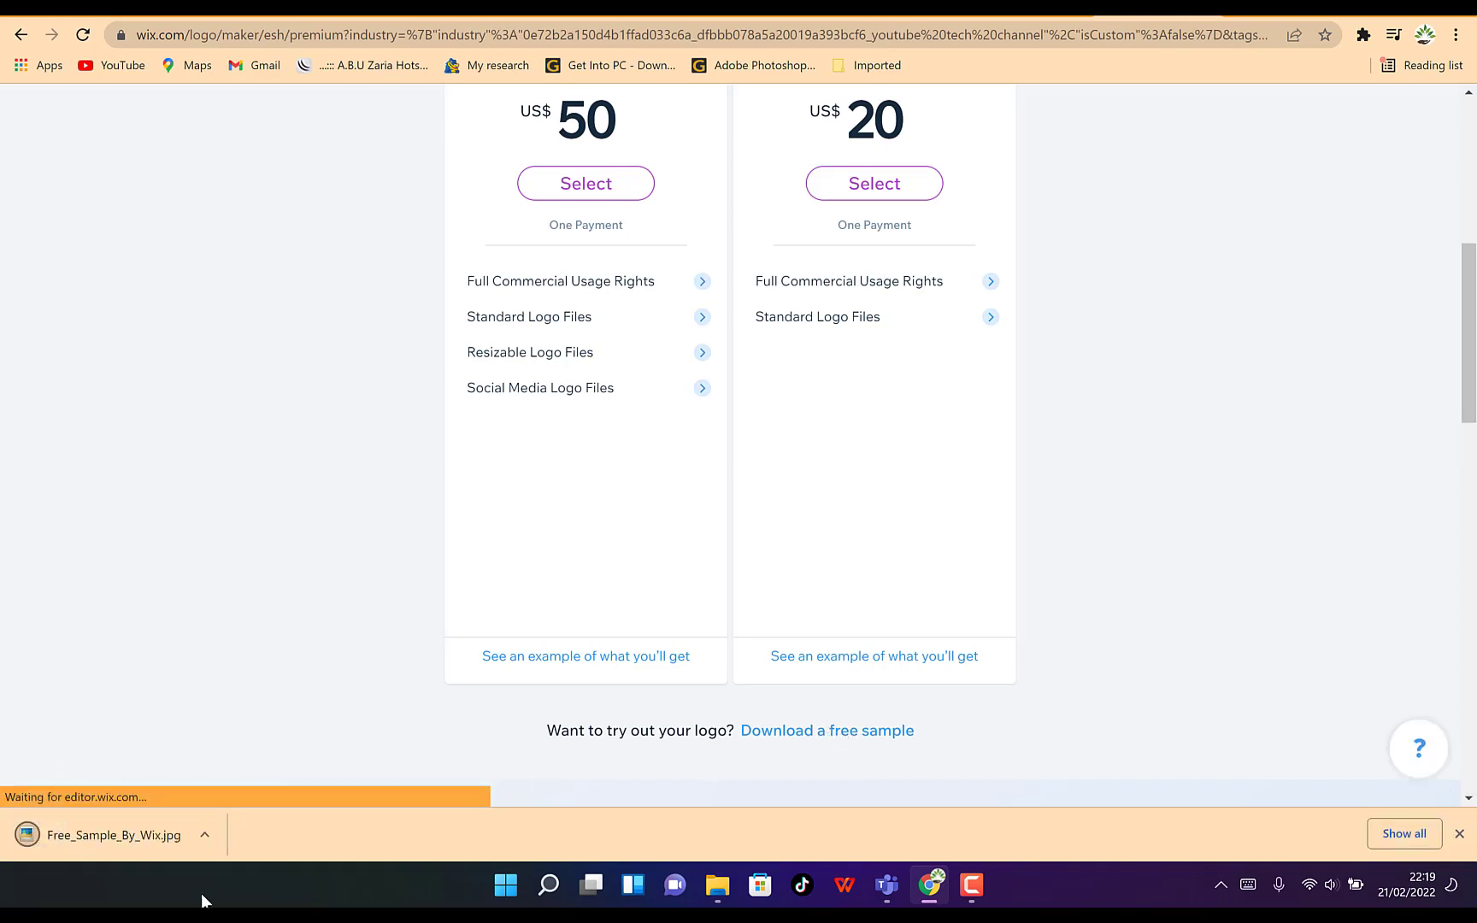
pyautogui.click(103, 831)
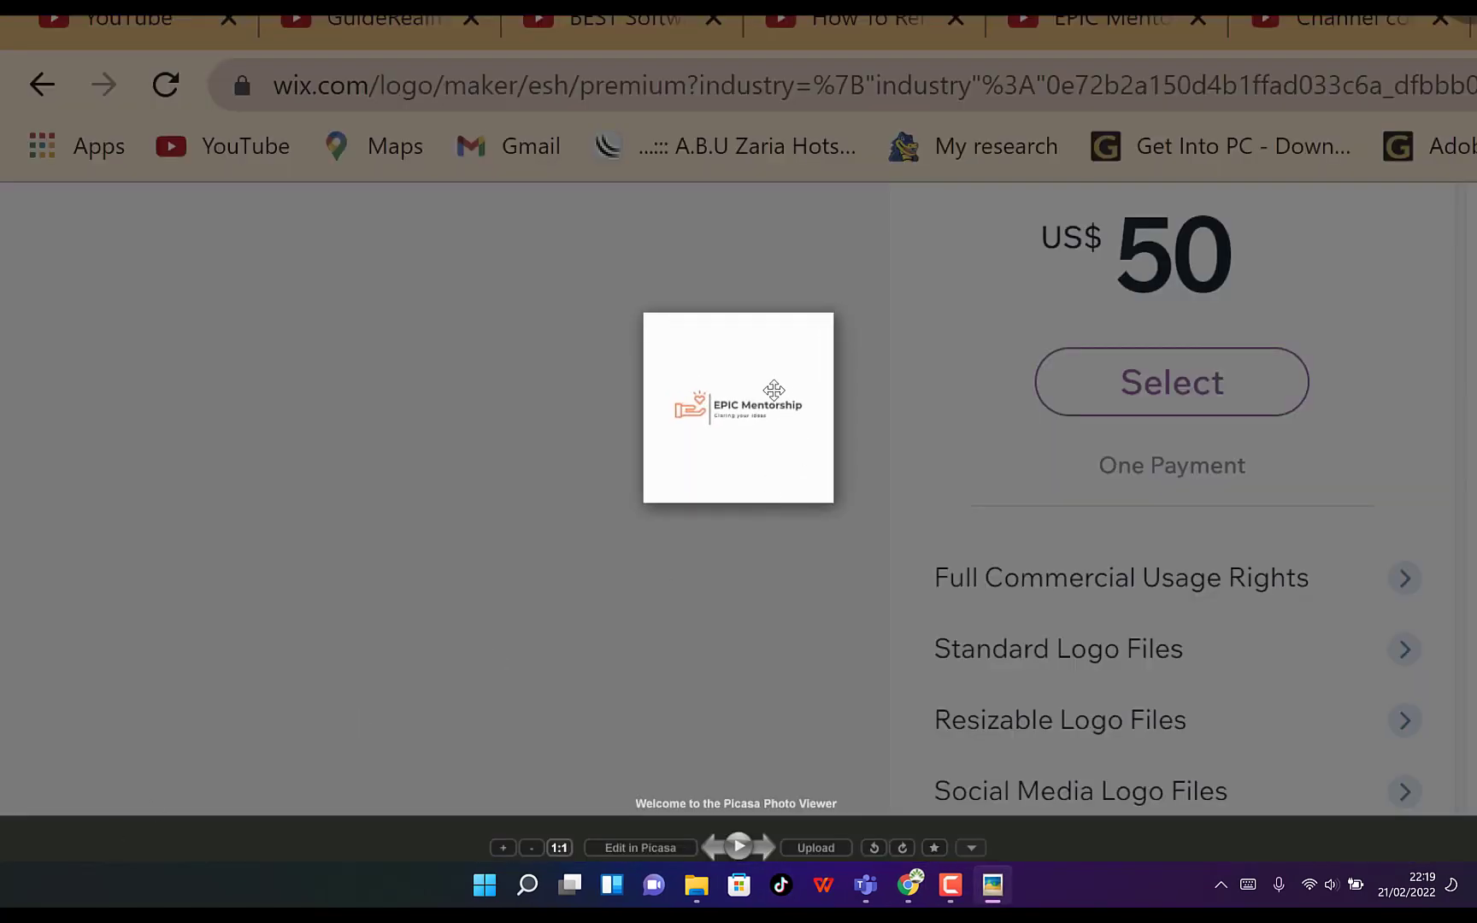